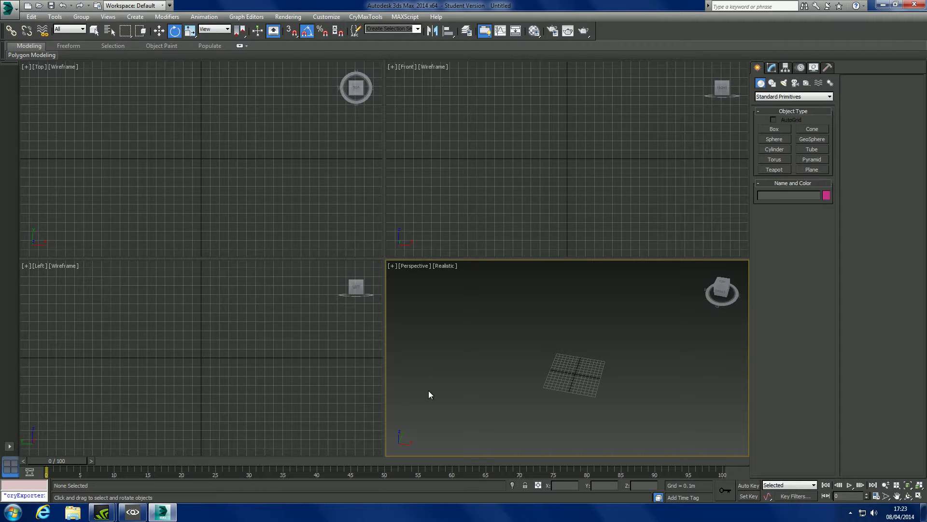
Step: Review the scene's proxy and wall sub-materials while framing the perspective grid
left_click(536, 30)
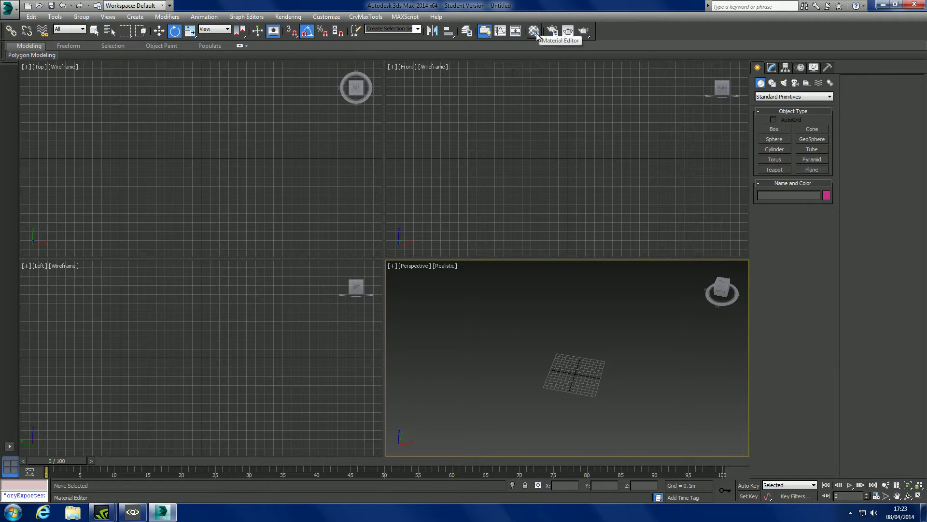
left_click(389, 5)
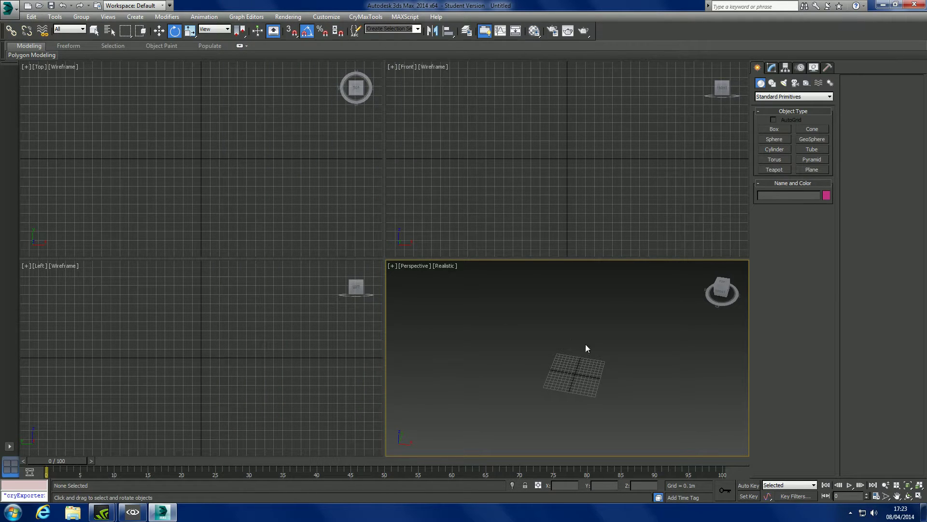
middle_click_drag(606, 346, 600, 366, "alt")
scroll(538, 364, "up", 3)
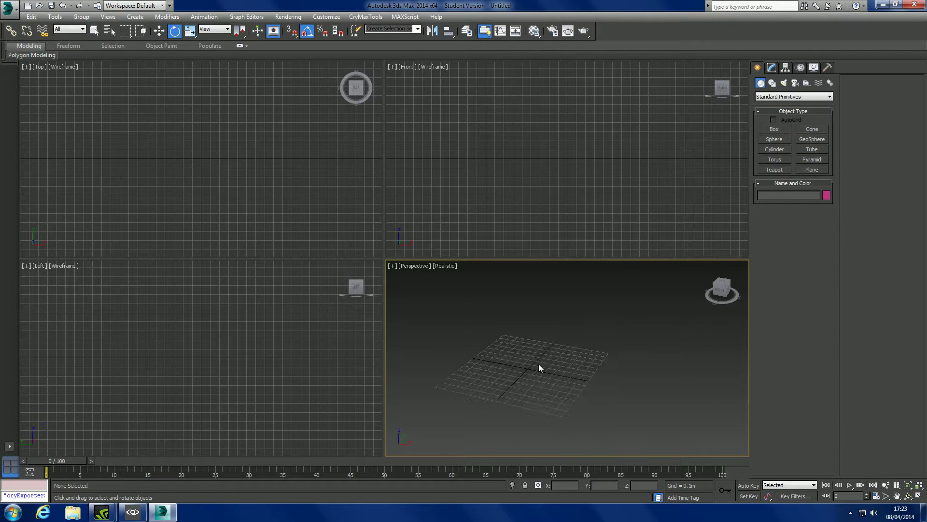
middle_click_drag(539, 364, 577, 384)
scroll(577, 384, "down", 3)
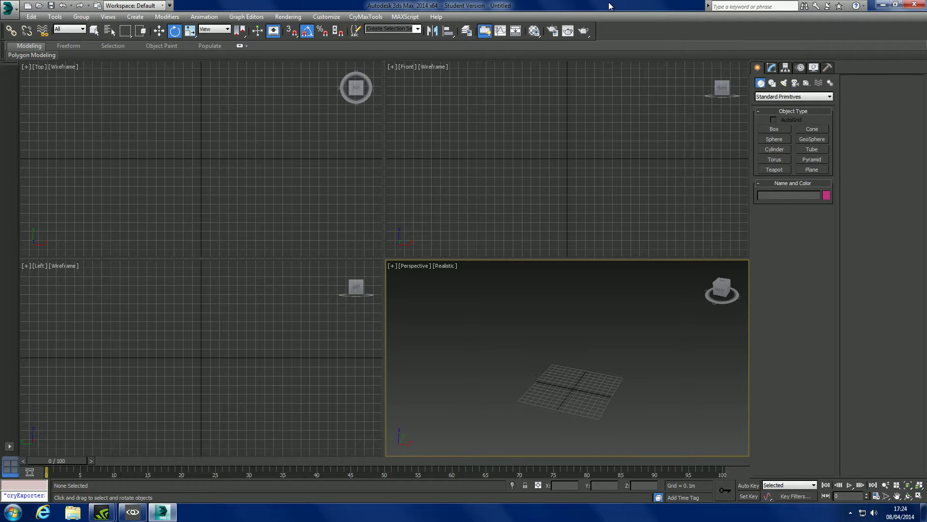
middle_click_drag(616, 364, 567, 385)
scroll(570, 364, "up", 4)
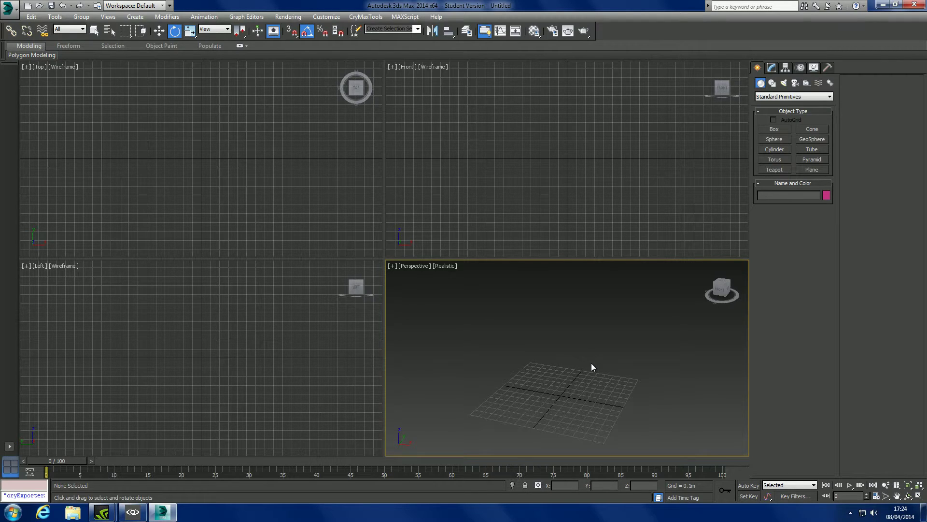
mouse_move(592, 366)
middle_mouse_down()
mouse_move(591, 380)
mouse_move(602, 370)
mouse_move(610, 389)
mouse_move(604, 360)
middle_mouse_up()
scroll(610, 390, "up", 3)
scroll(611, 368, "down", 3)
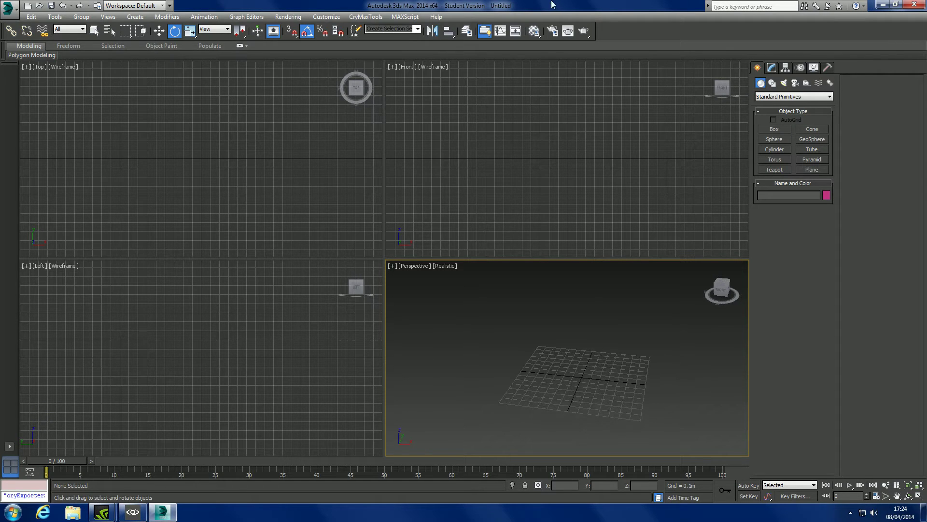
left_click(535, 30)
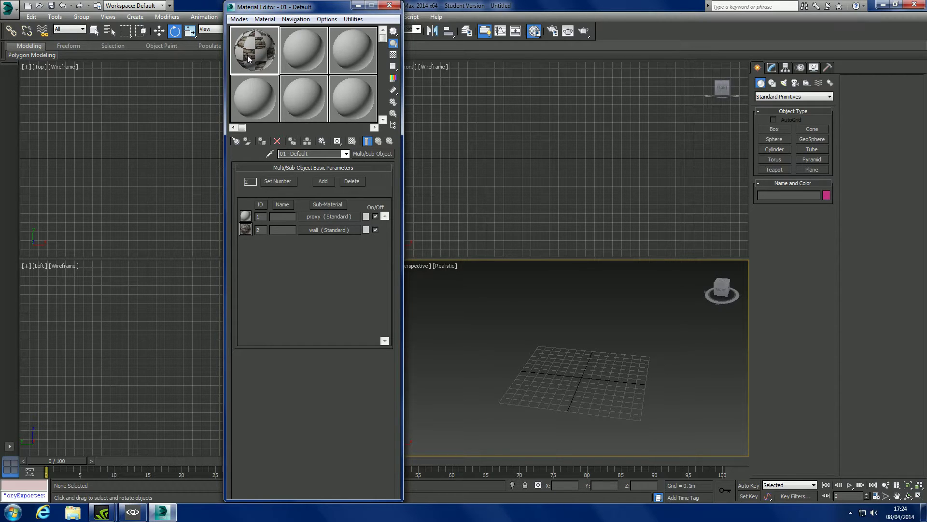
left_click(390, 6)
middle_click_drag(539, 346, 528, 326)
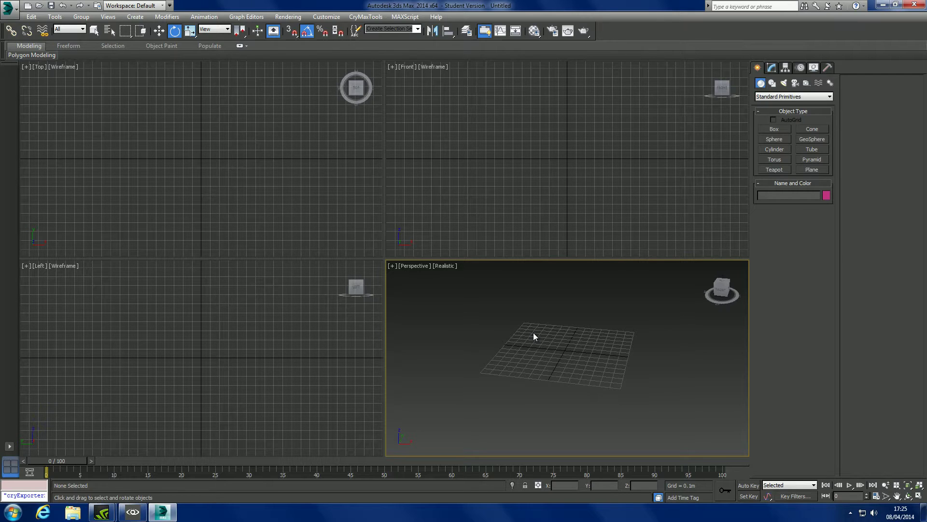
Step: Draw a new box primitive for the wall in the perspective view
left_click(772, 128)
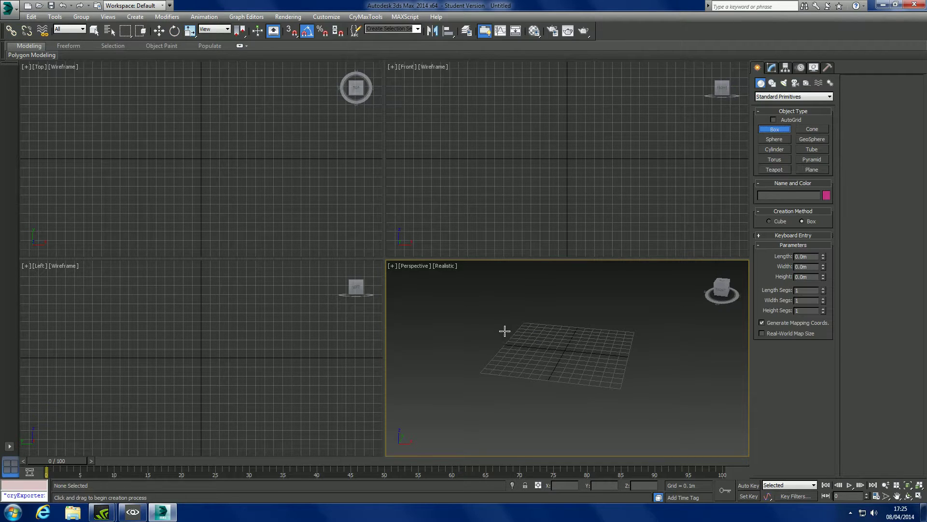
middle_click_drag(503, 331, 486, 370, "alt")
left_click_drag(487, 371, 715, 375)
left_click(723, 260)
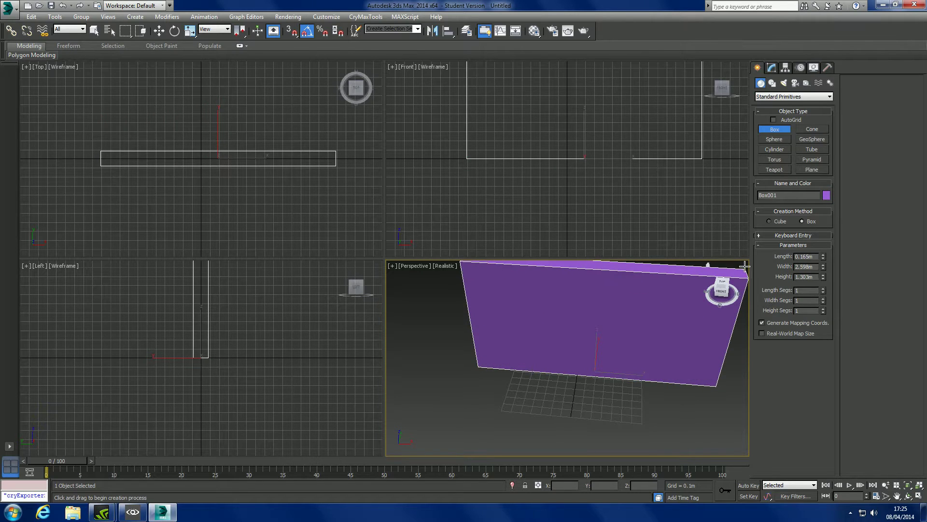
middle_click_drag(568, 350, 526, 381)
Step: Set the wall box height to 3.0m and width to 6.0m
double_click(804, 277)
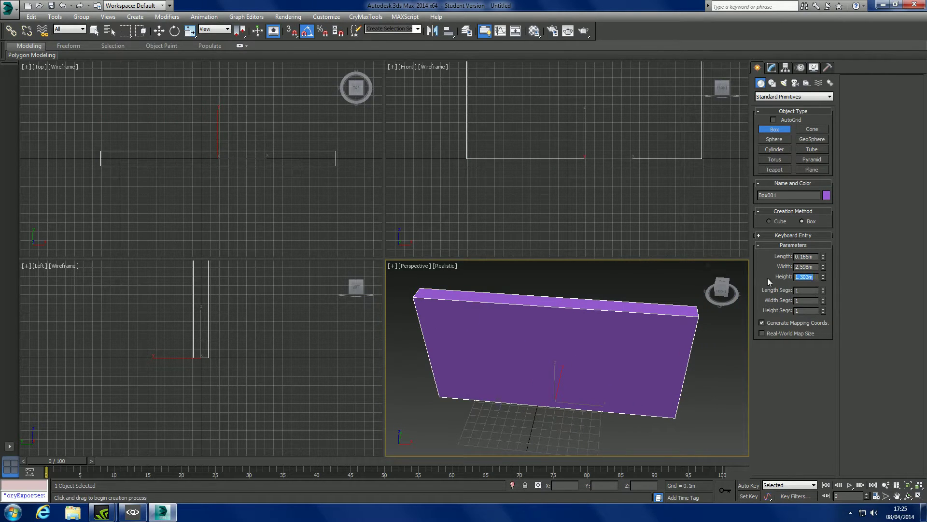
type("3")
key("Return")
double_click(811, 267)
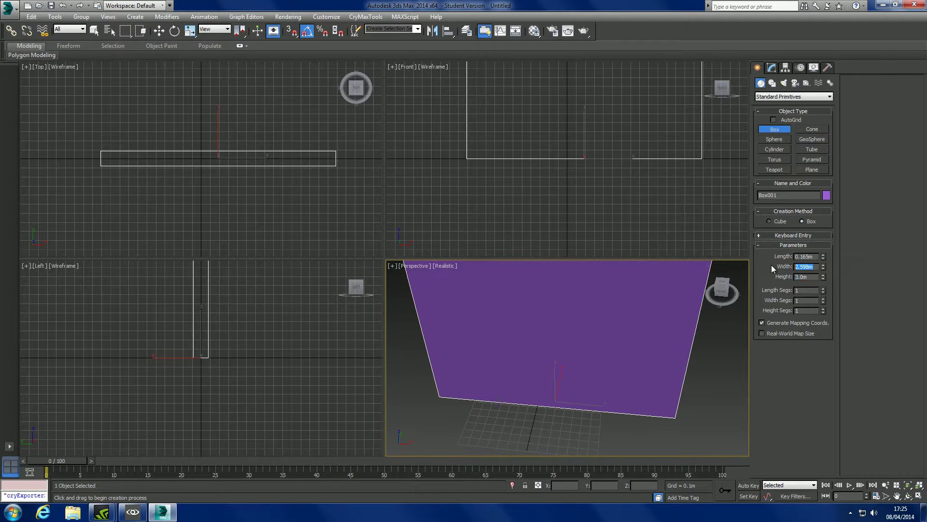
type("6")
key("Return")
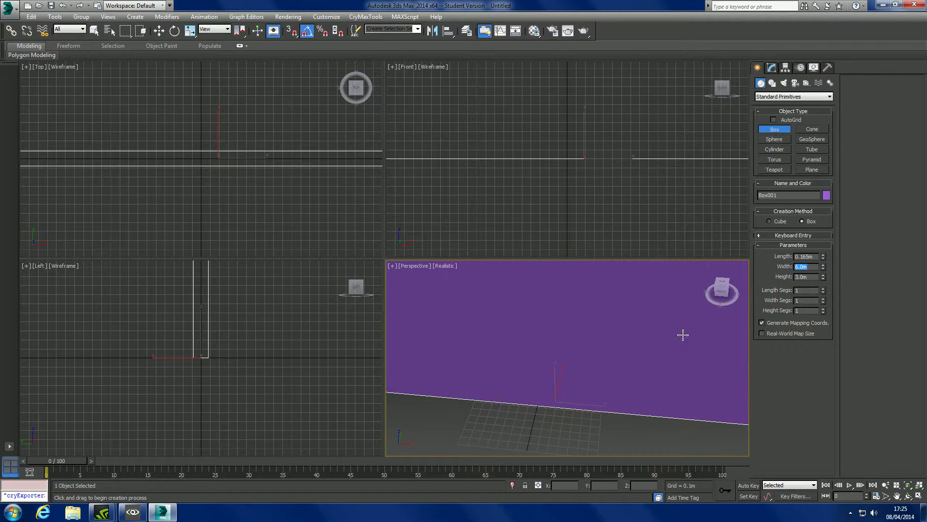
scroll(653, 343, "down", 8)
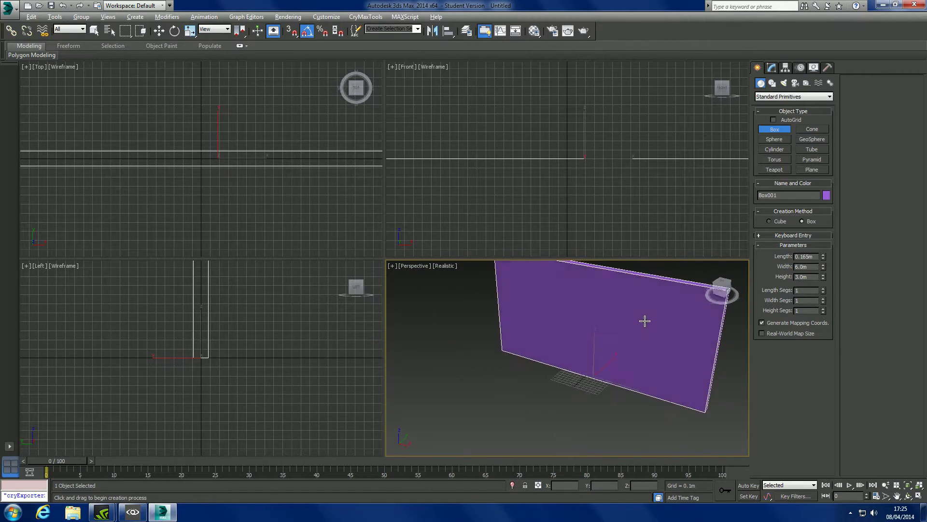
scroll(584, 382, "down", 4)
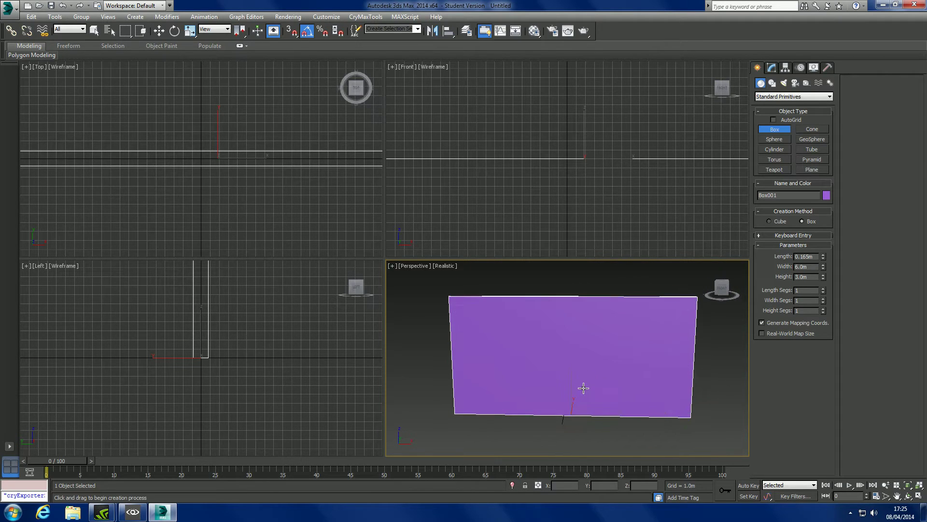
scroll(584, 385, "up", 3)
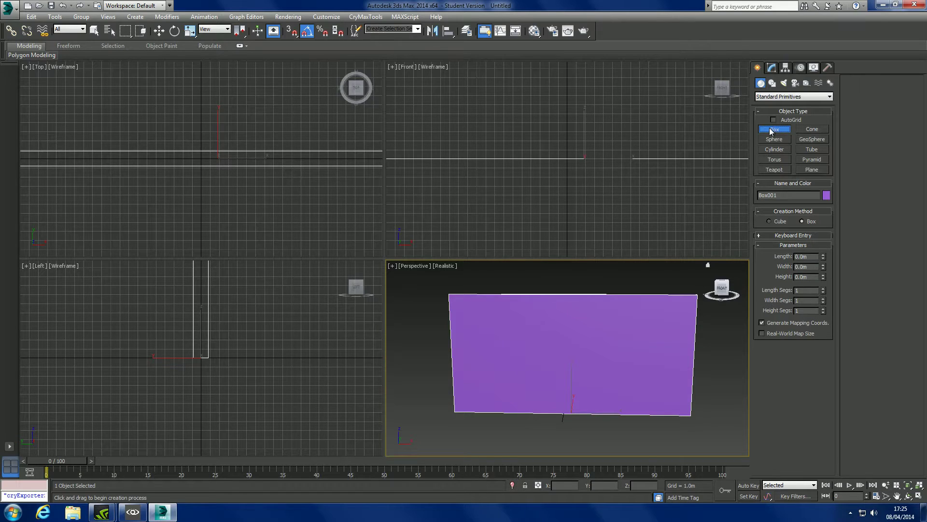
Step: Move the wall box to X 0 and Y 0 at the world origin
key("e")
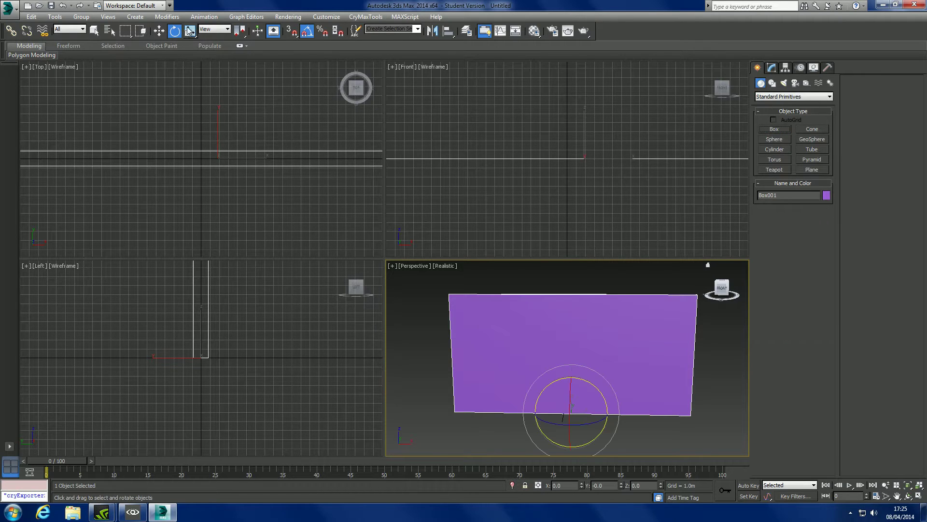
left_click(160, 32)
double_click(562, 485)
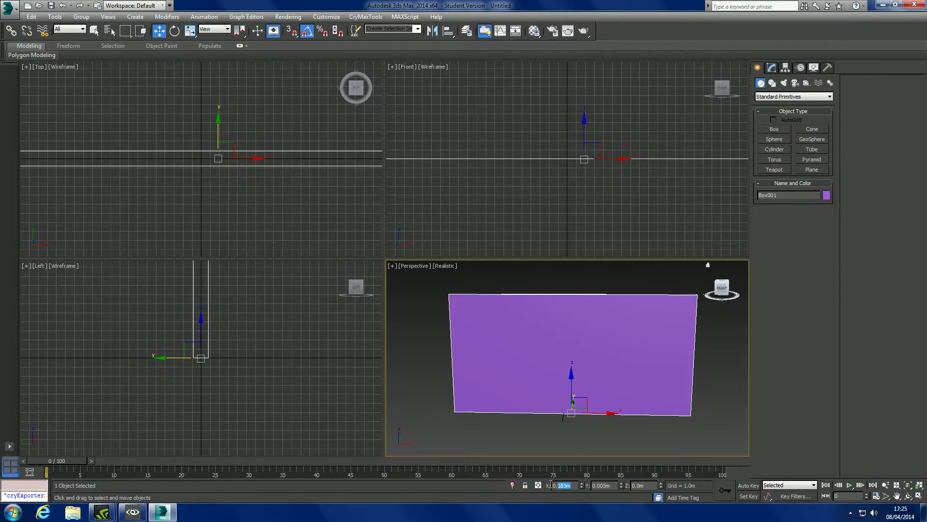
type("0")
key("Return")
double_click(603, 484)
type("0")
key("Return")
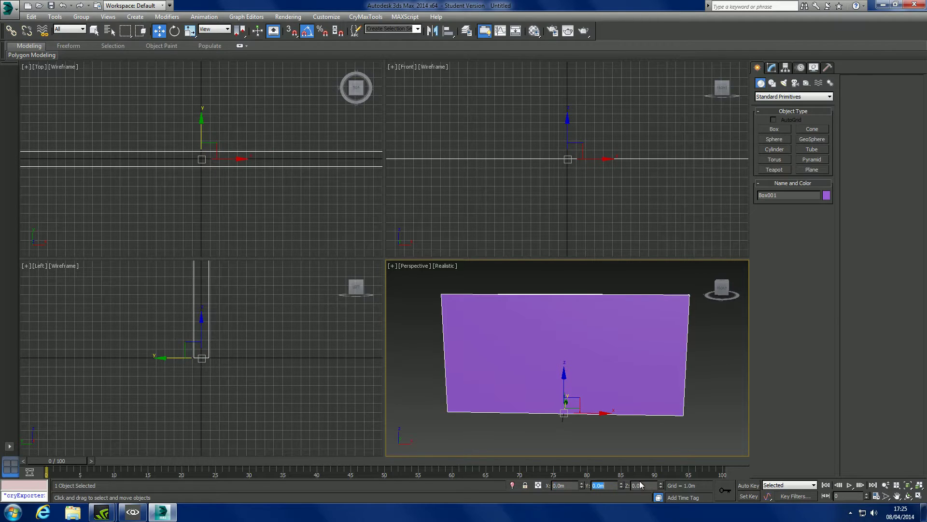
key("Tab")
Step: Create a door box near the wall's right end, 1.0m wide and 2.0m tall
left_click(774, 129)
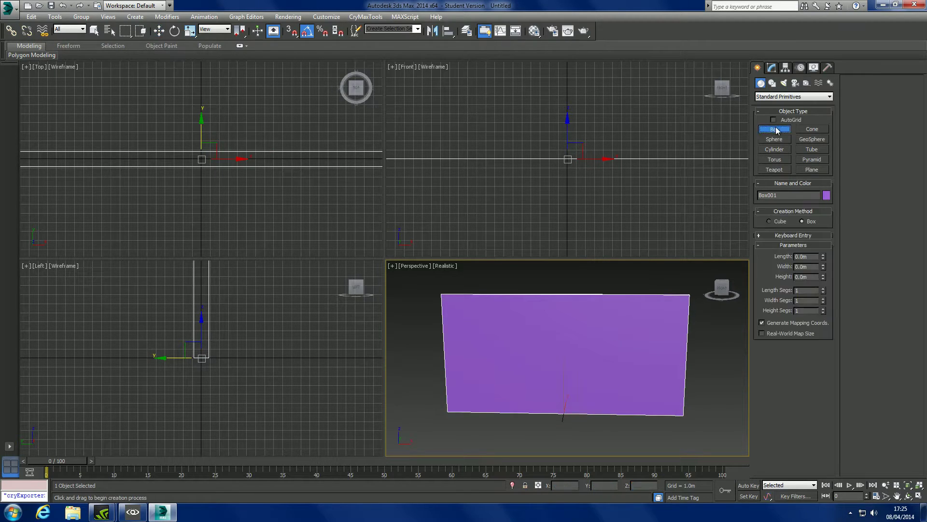
middle_click_drag(568, 446, 621, 404, "alt")
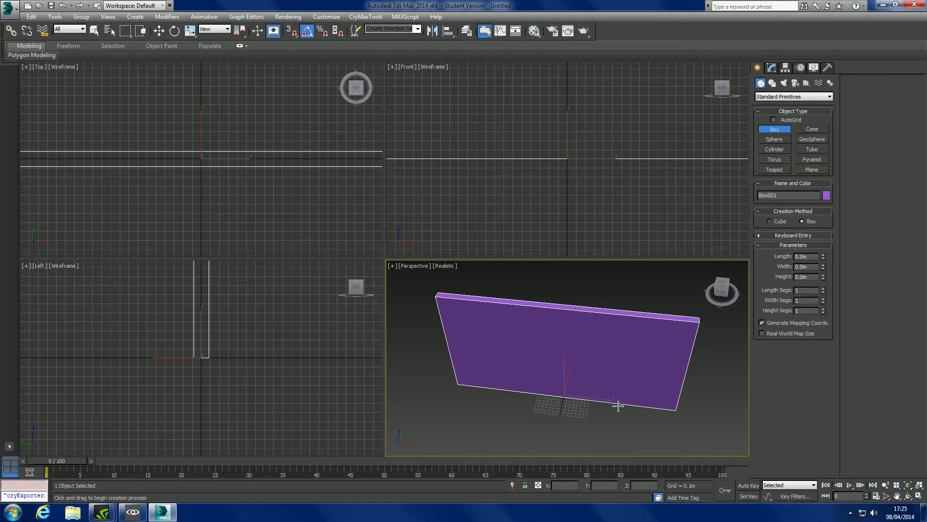
left_click_drag(619, 404, 659, 396)
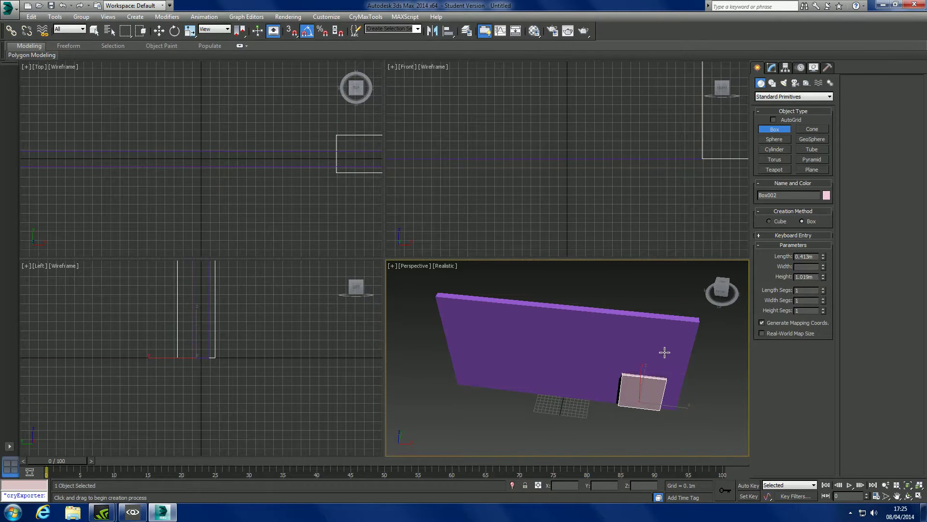
left_click(666, 329)
middle_click_drag(633, 415, 643, 379, "alt")
type("2.0")
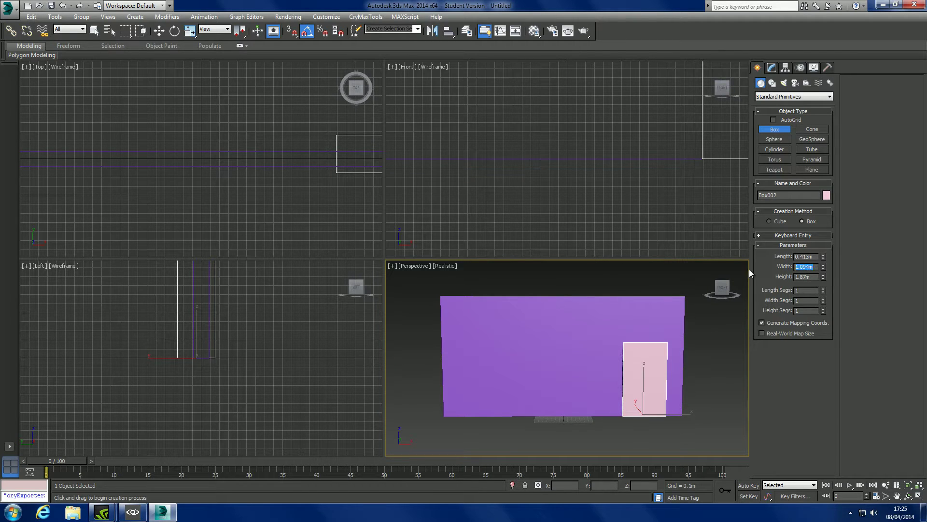
key("Return")
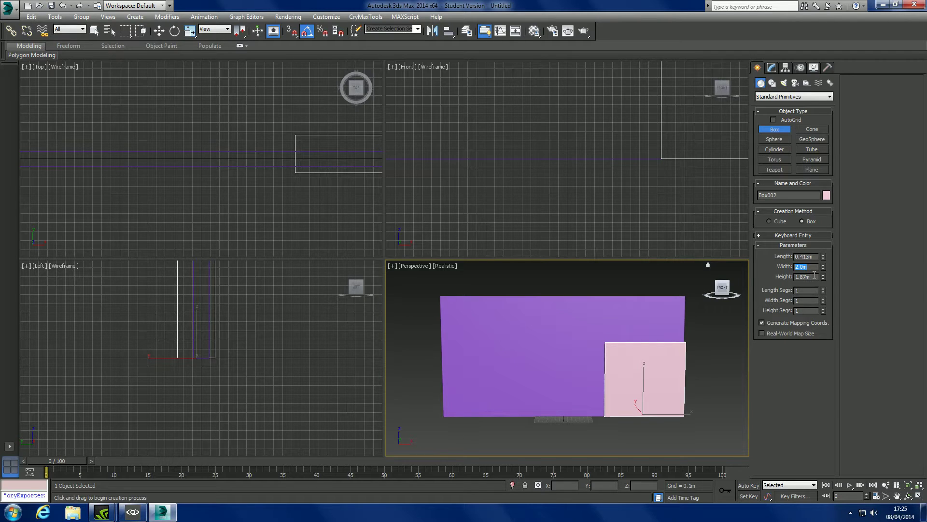
type("1")
key("Return")
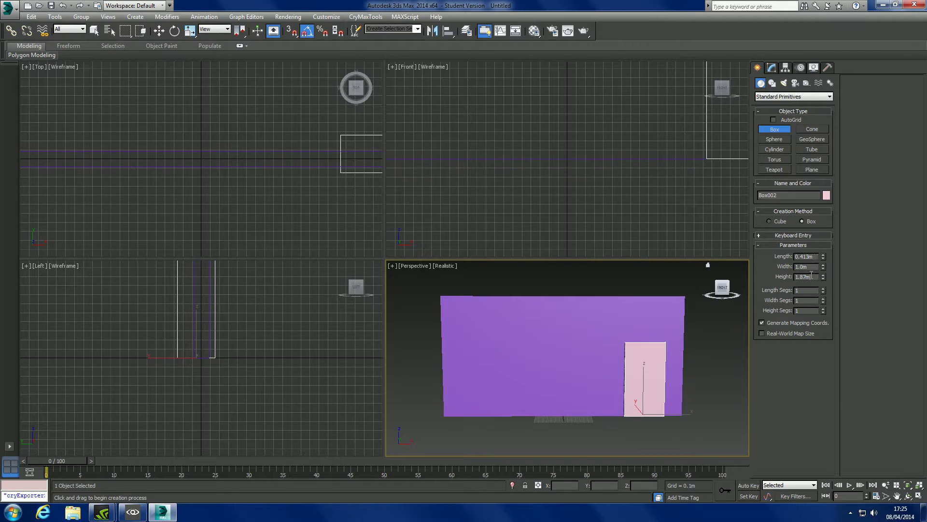
double_click(812, 277)
type("2.0")
key("Return")
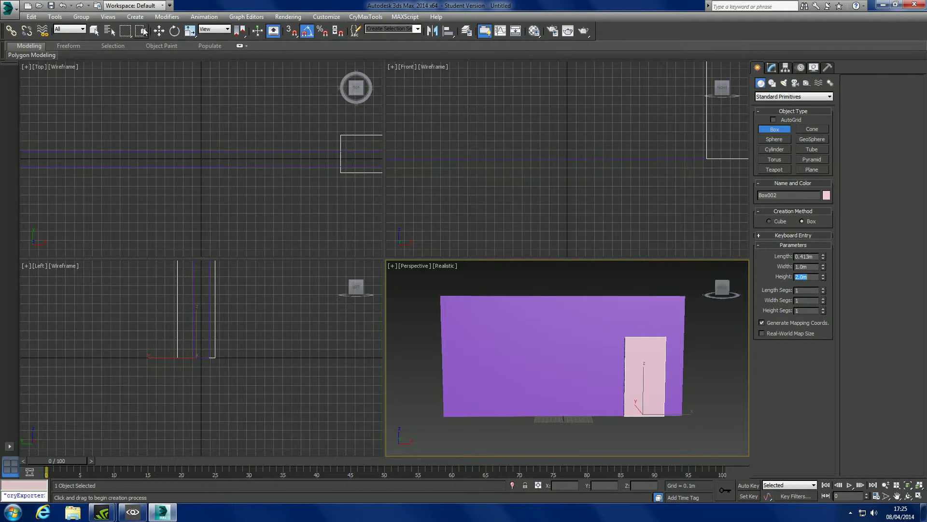
Step: Copy the door box to the wall's left side, then select the purple wall
left_click(159, 30)
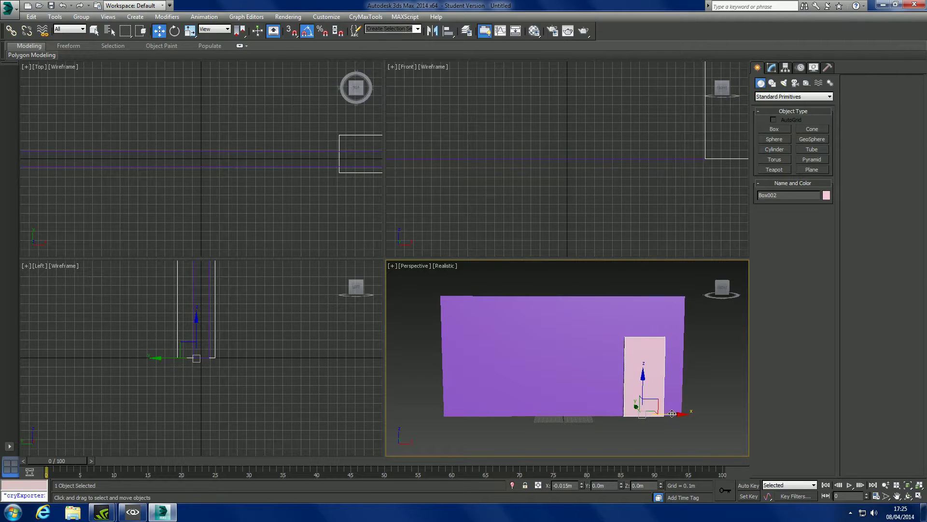
mouse_move(672, 413)
left_mouse_down()
mouse_move(530, 416)
mouse_move(557, 418)
left_mouse_up()
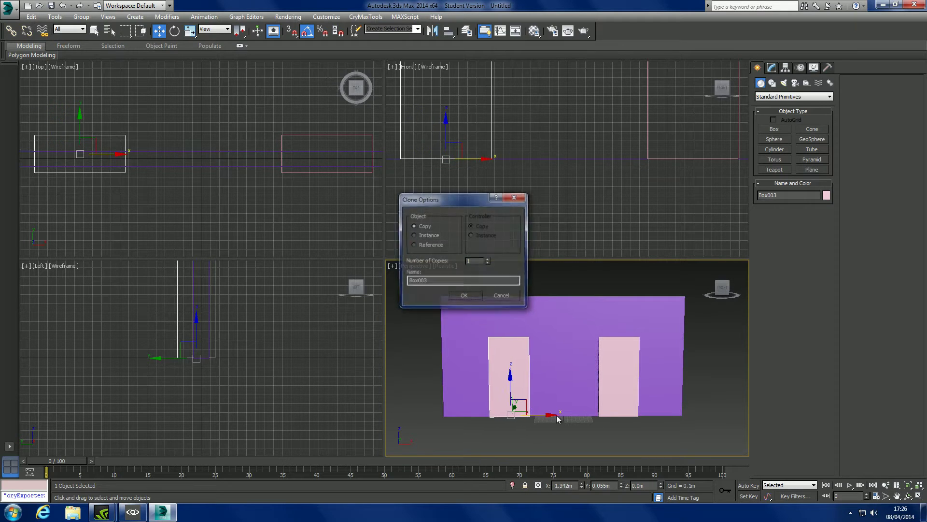
left_click(461, 295)
middle_click_drag(555, 379, 533, 404, "alt")
left_click(582, 316)
middle_click_drag(580, 319, 568, 361, "alt")
left_click(793, 99)
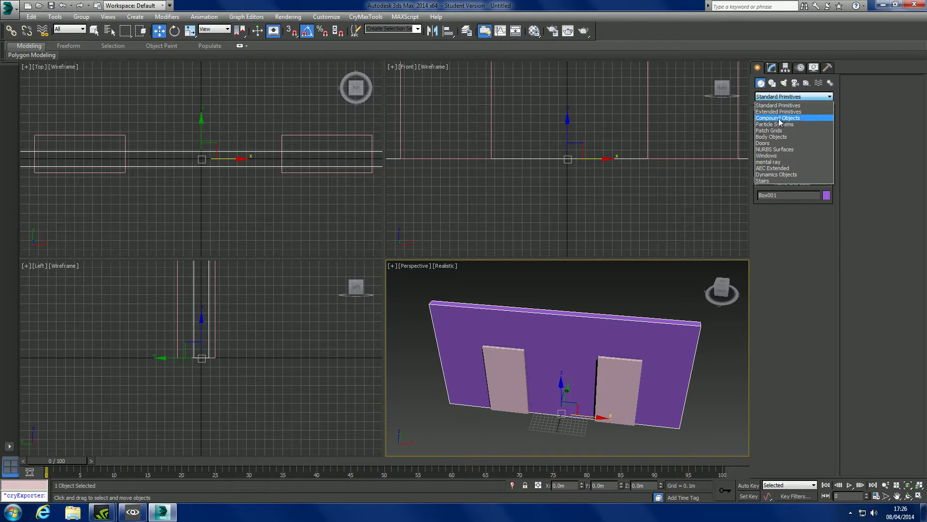
Step: Subtract the right door box from the wall with a Boolean
left_click(778, 118)
left_click(775, 159)
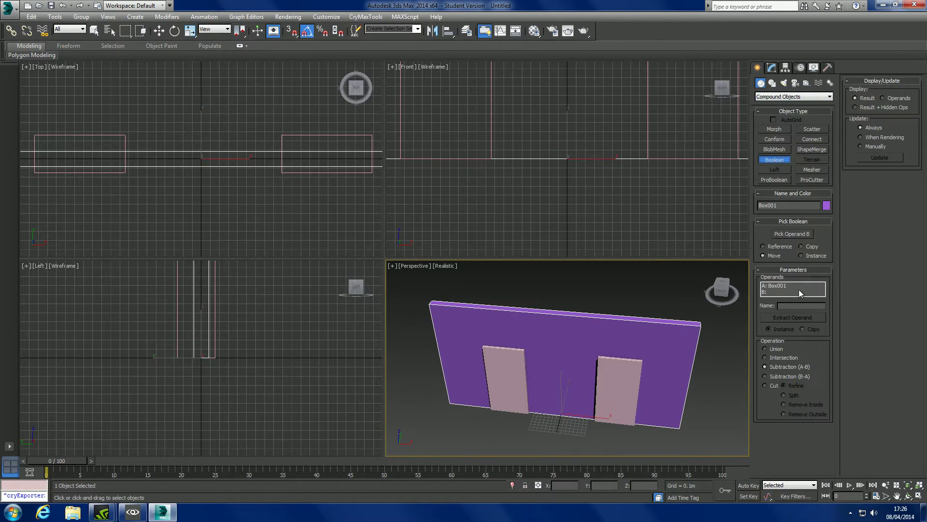
left_click(804, 236)
left_click(607, 384)
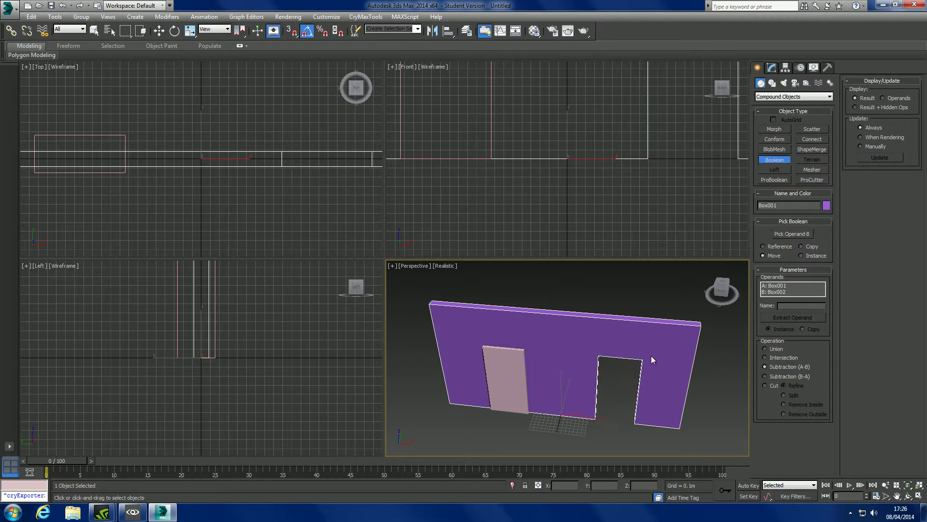
key("w")
Step: Subtract the left door box with a second Boolean and inspect both doorways
left_click(774, 160)
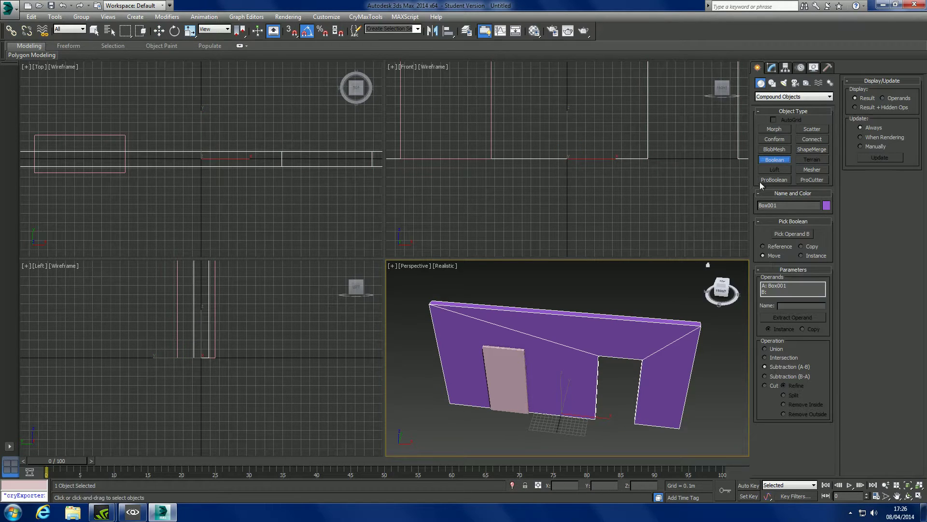
left_click(796, 234)
left_click(525, 371)
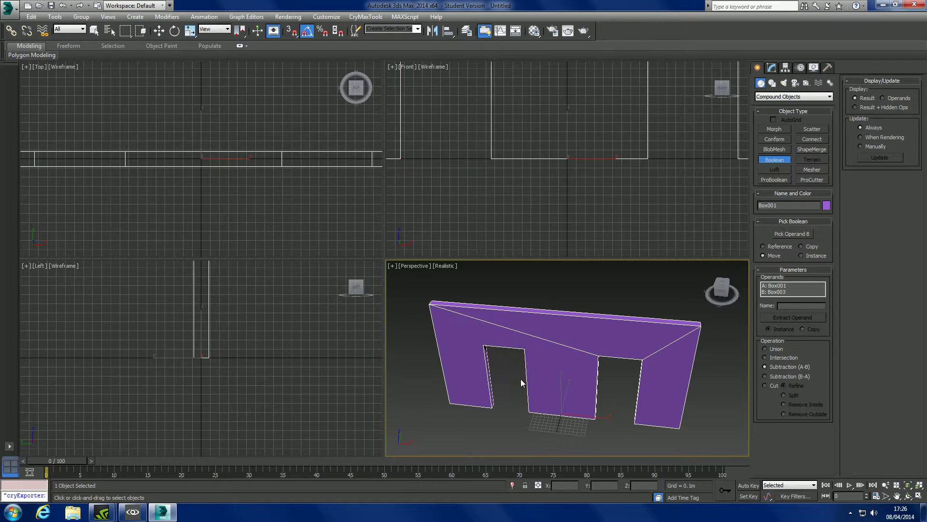
middle_click_drag(521, 378, 555, 346, "alt")
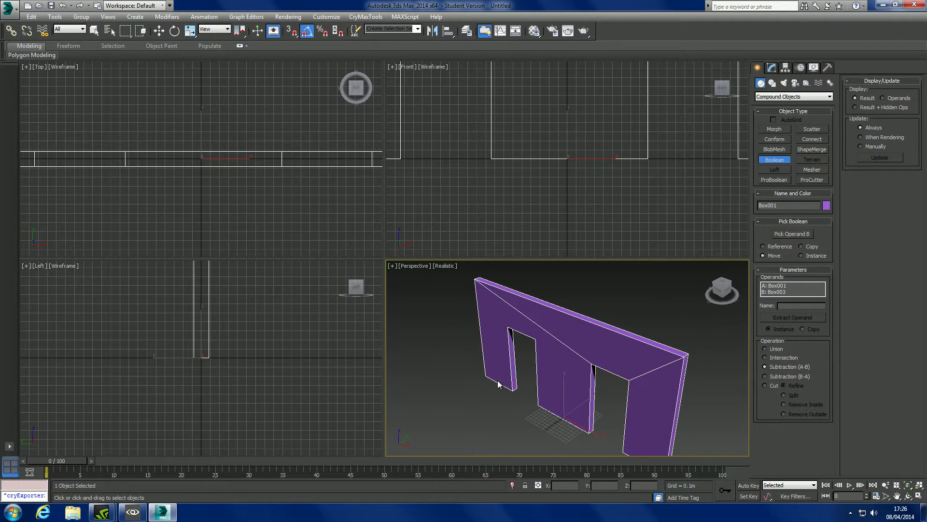
mouse_move(499, 384)
middle_mouse_down("alt")
mouse_move(546, 348)
mouse_move(472, 386)
mouse_move(383, 348)
mouse_move(462, 384)
mouse_move(534, 355)
mouse_move(512, 376)
middle_mouse_up("alt")
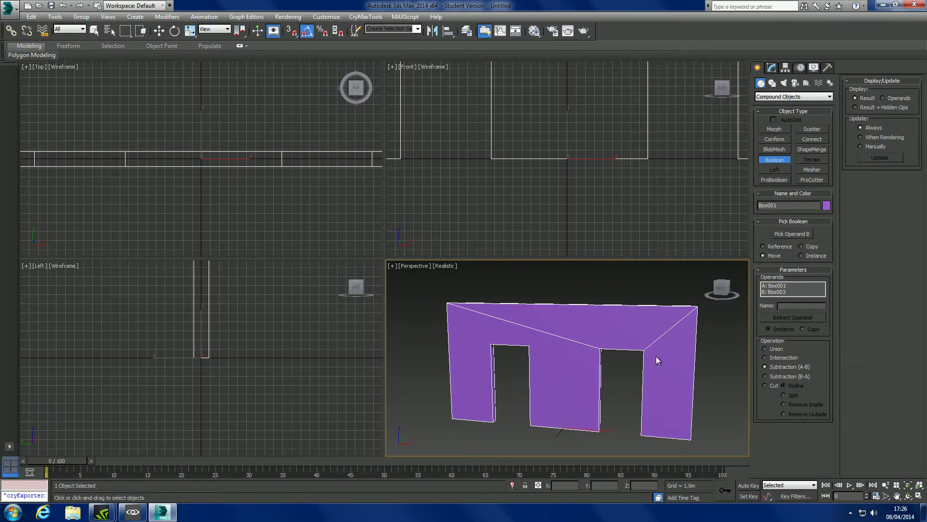
key("w")
middle_click_drag(581, 407, 598, 438, "alt")
middle_click_drag(606, 406, 539, 338, "alt")
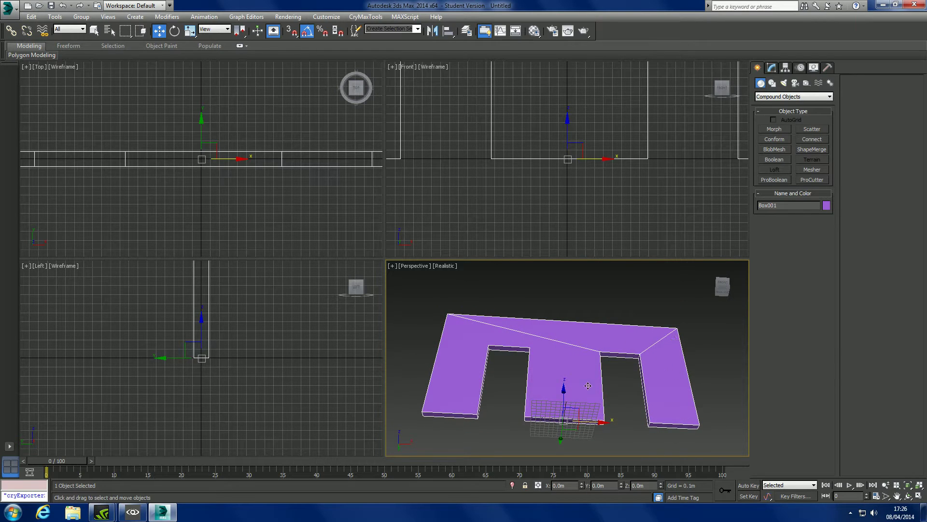
middle_click_drag(565, 363, 548, 402, "alt")
middle_click_drag(596, 375, 627, 390, "alt")
scroll(588, 411, "up", 3)
scroll(589, 410, "down", 3)
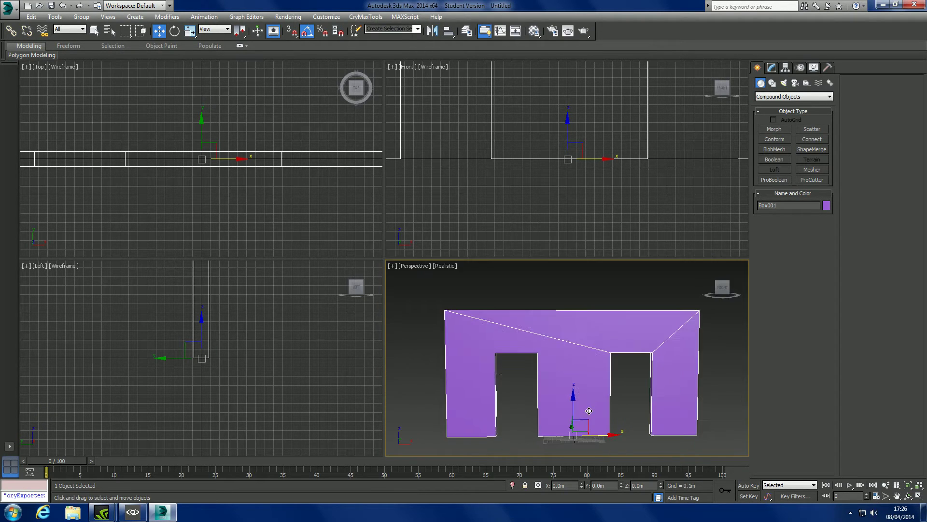
scroll(589, 410, "down", 4)
middle_click_drag(588, 411, 545, 401, "alt")
scroll(590, 411, "up", 4)
scroll(542, 429, "down", 3)
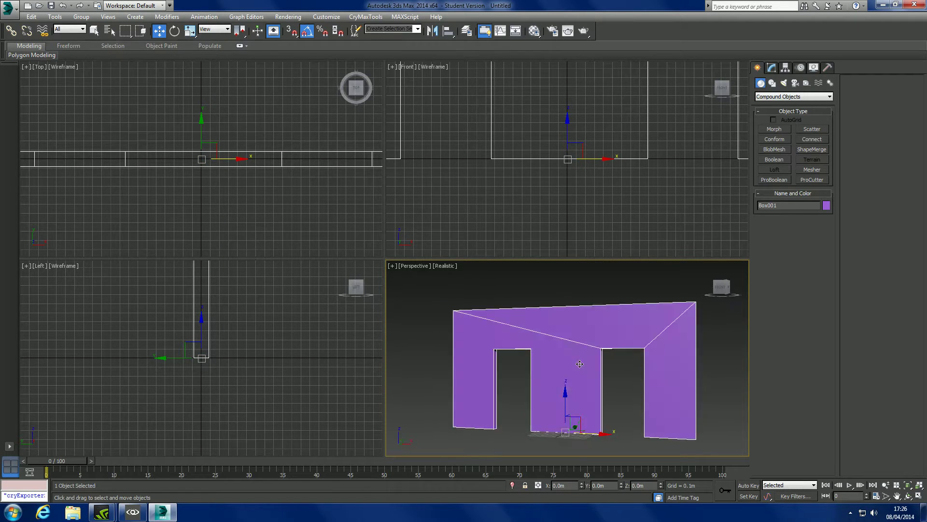
middle_click_drag(565, 309, 563, 340, "alt")
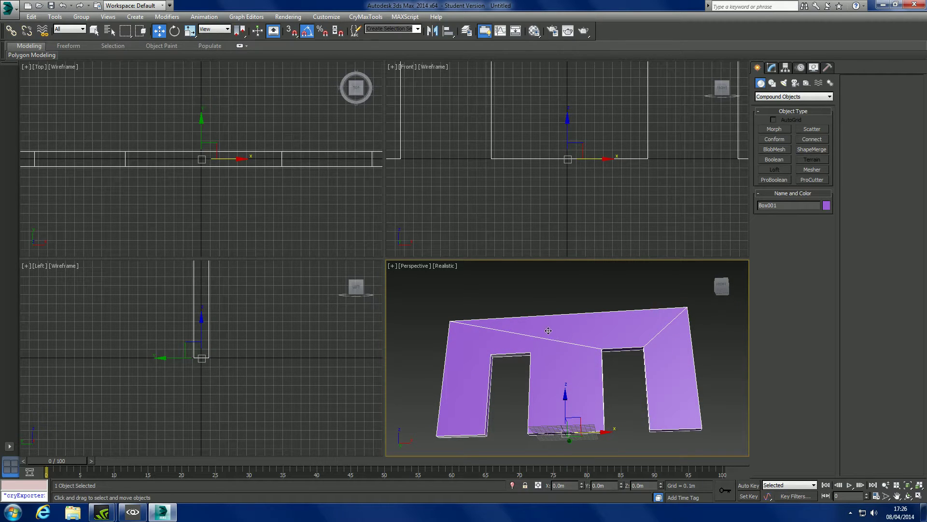
key("q")
middle_click_drag(552, 334, 557, 360, "alt")
scroll(555, 345, "up", 4)
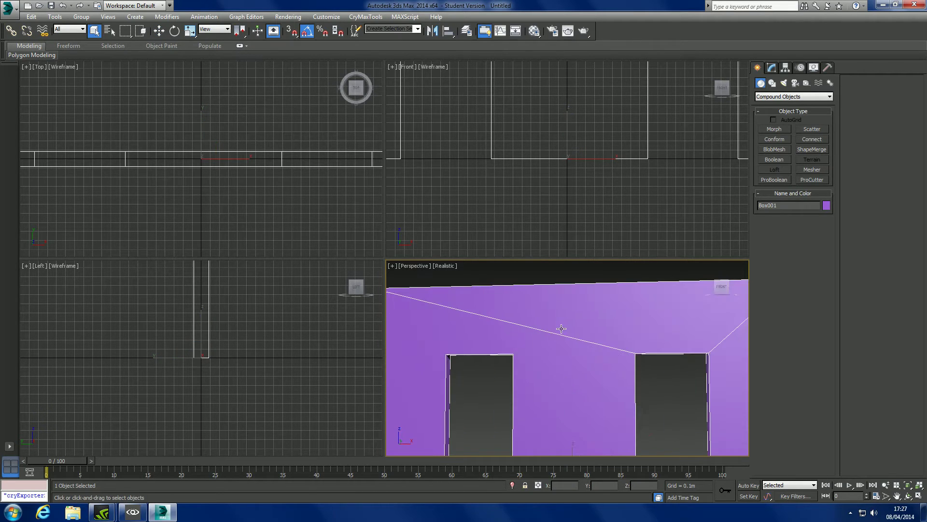
middle_click_drag(561, 328, 564, 337, "alt")
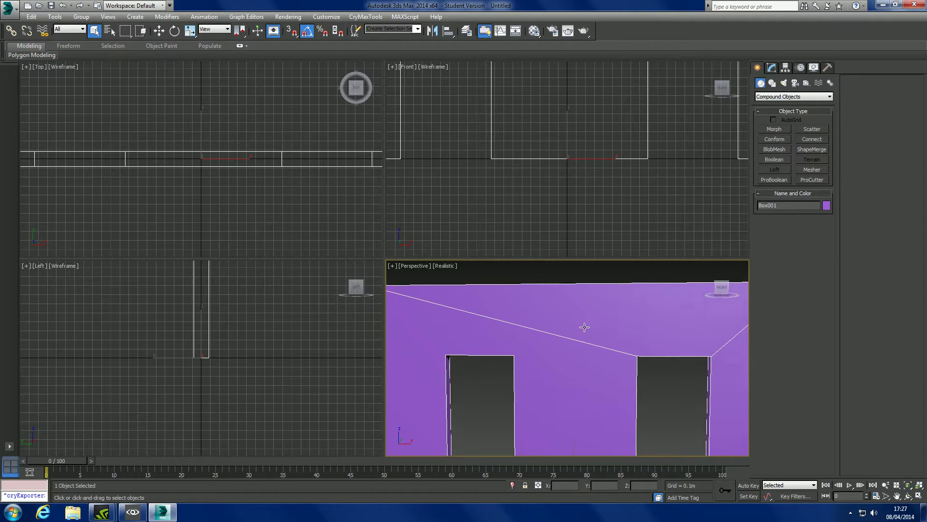
middle_click_drag(585, 327, 596, 398, "alt")
scroll(570, 376, "down", 4)
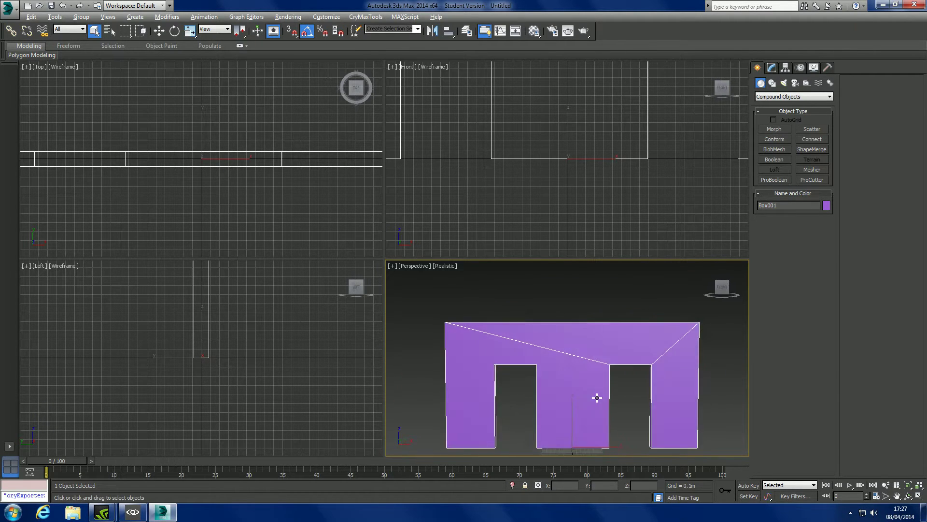
scroll(577, 393, "up", 4)
scroll(558, 389, "down", 4)
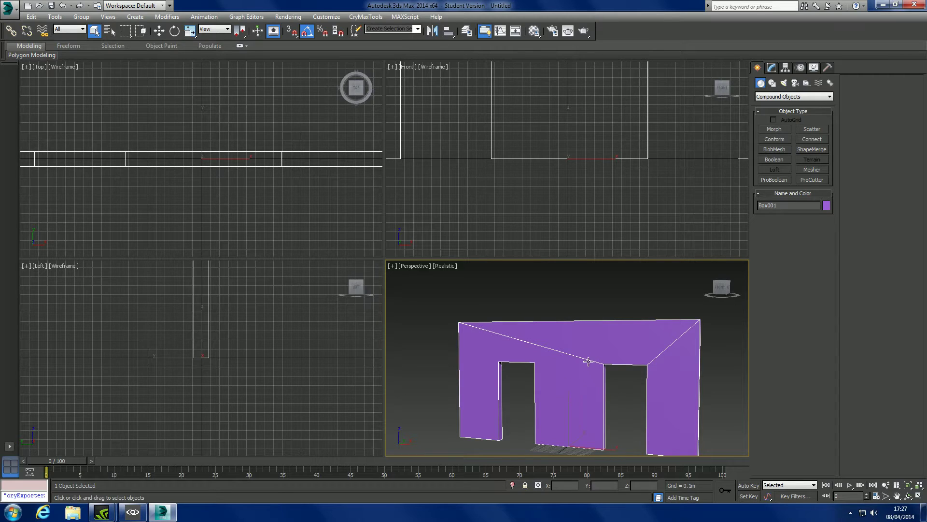
middle_click_drag(570, 367, 531, 302, "alt")
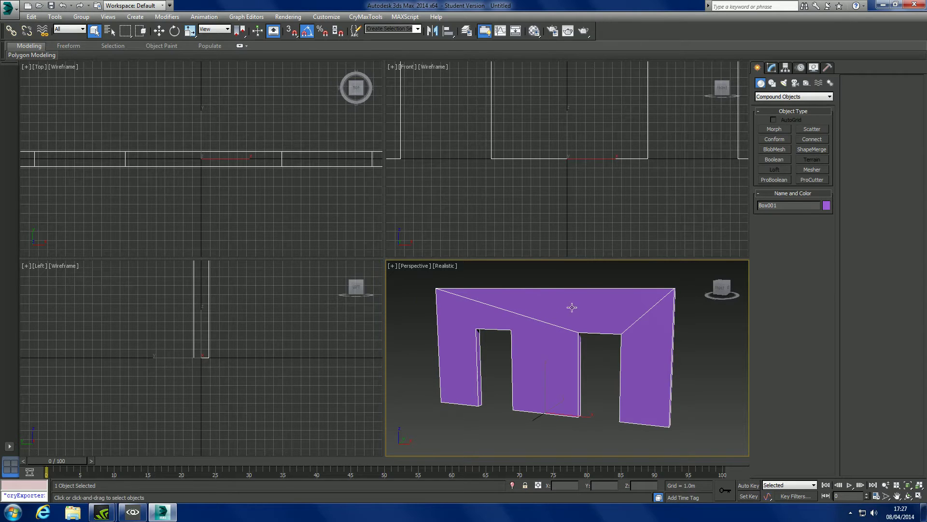
mouse_move(546, 318)
middle_mouse_down("alt")
mouse_move(536, 309)
mouse_move(555, 308)
middle_mouse_up("alt")
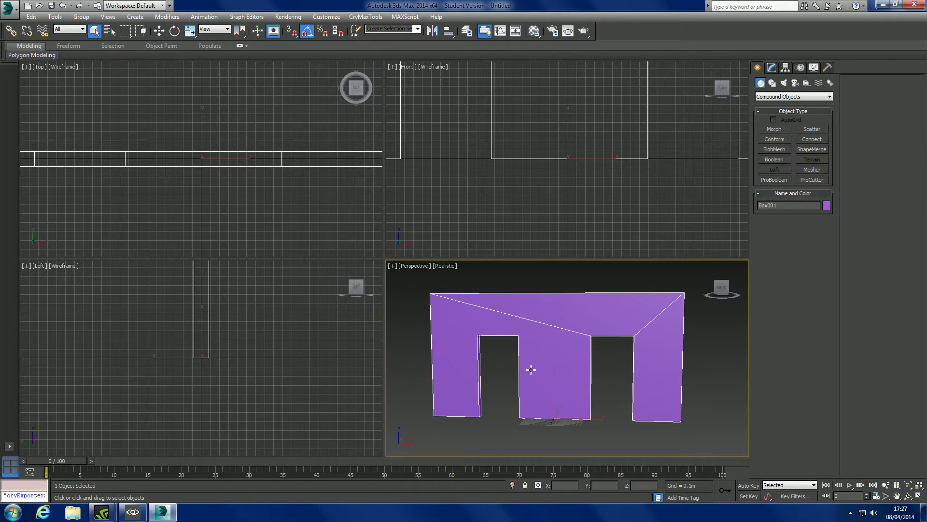
middle_click_drag(531, 370, 570, 354, "alt")
left_click_drag(718, 387, 574, 360)
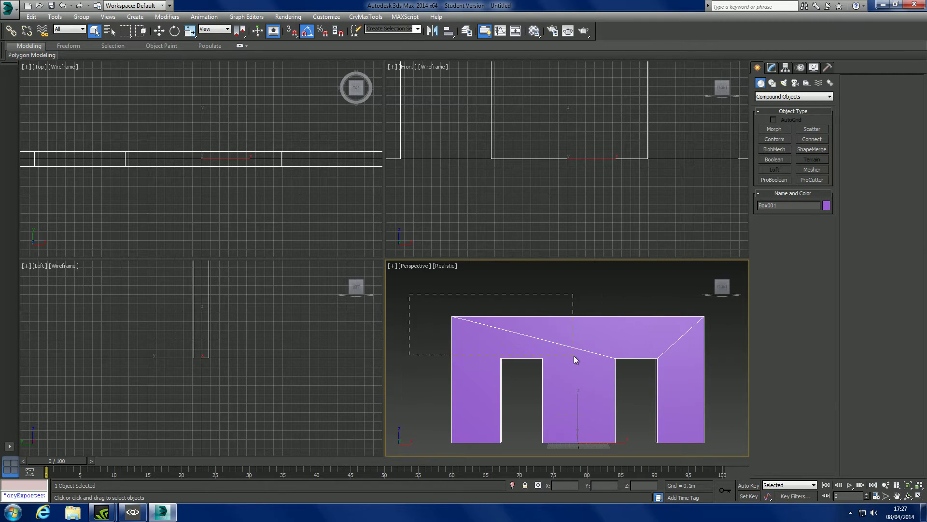
middle_click_drag(584, 346, 534, 275, "alt")
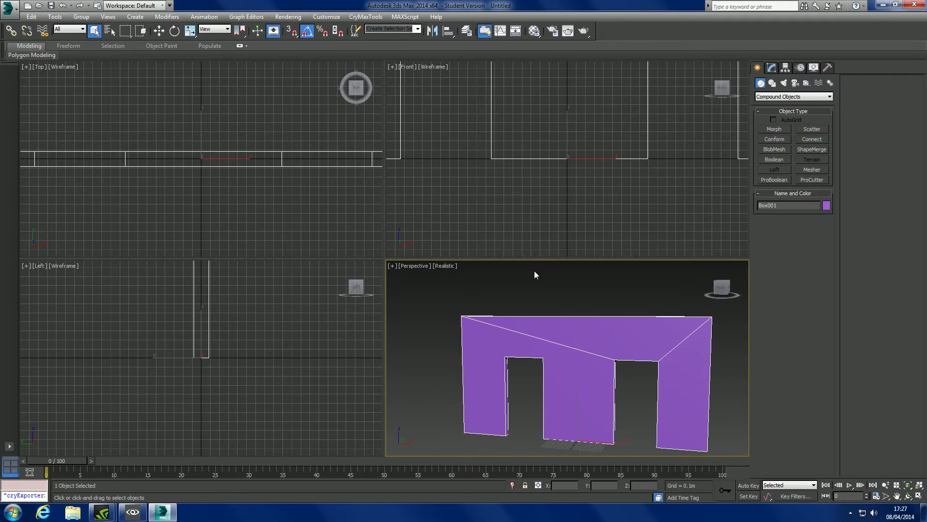
left_click(530, 35)
Step: Assign the proxy/wall multi-material to the wall and collapse it to an Editable Poly
left_click(266, 141)
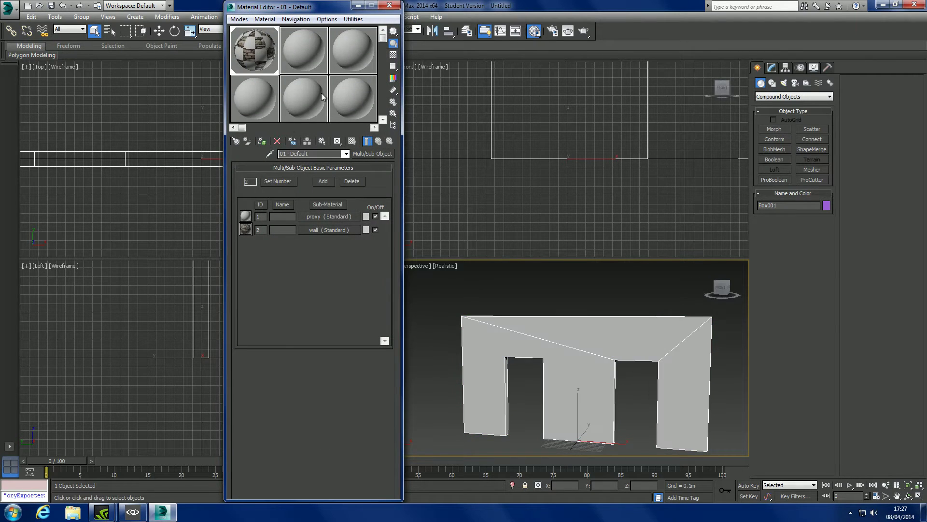
left_click(389, 5)
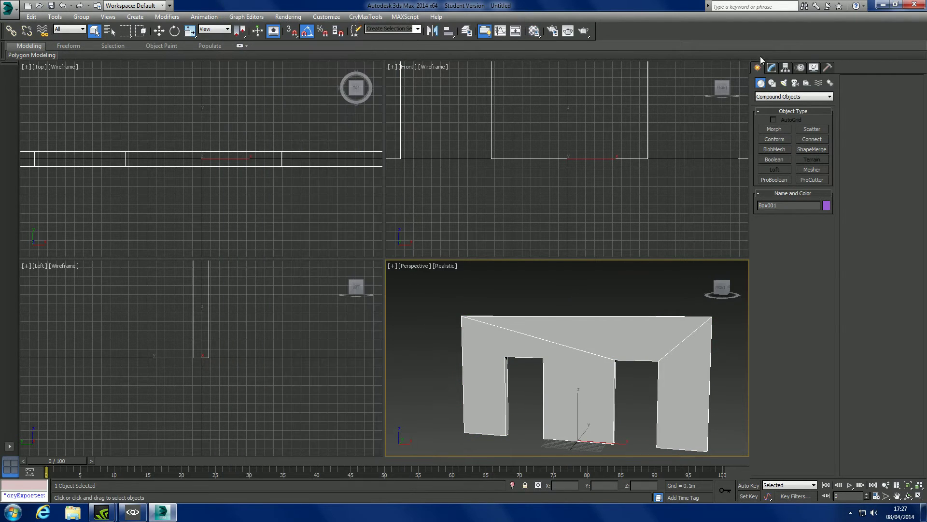
left_click(771, 68)
left_click(829, 95)
scroll(792, 193, "down", 5)
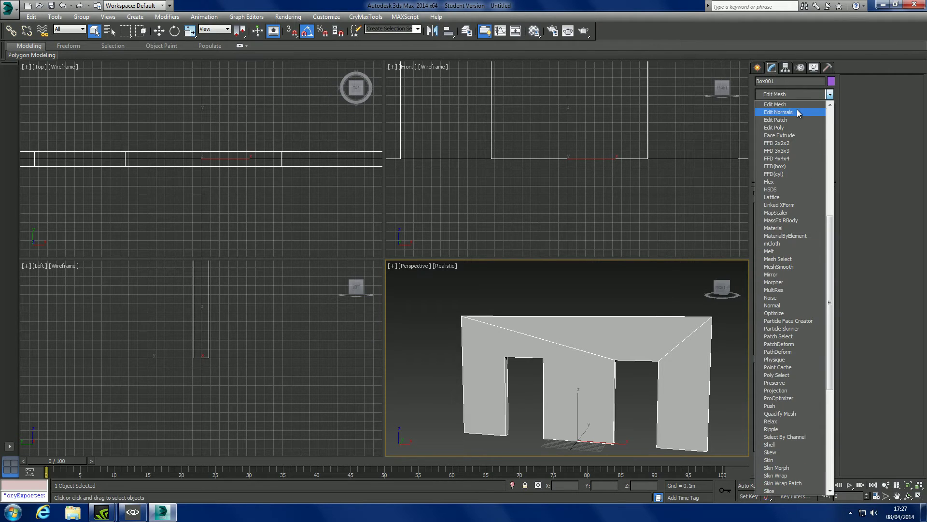
left_click(790, 124)
right_click(783, 130)
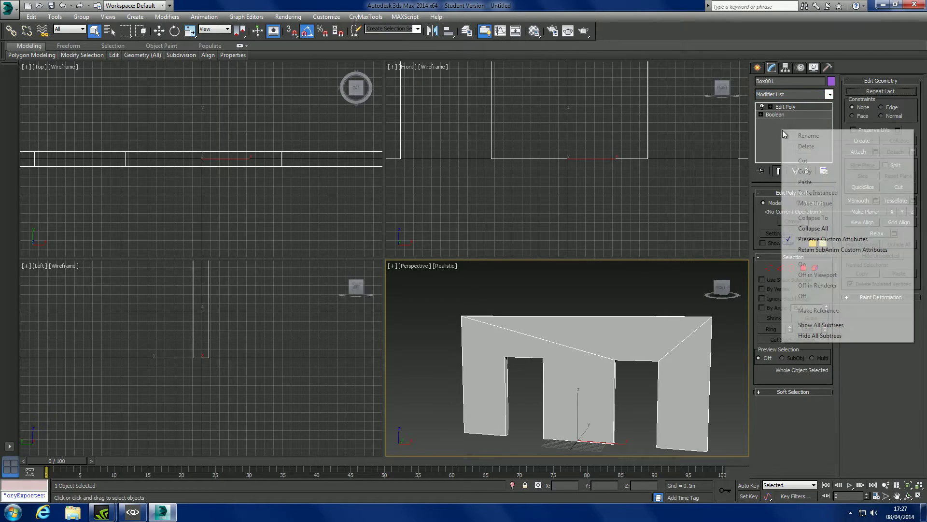
left_click(819, 228)
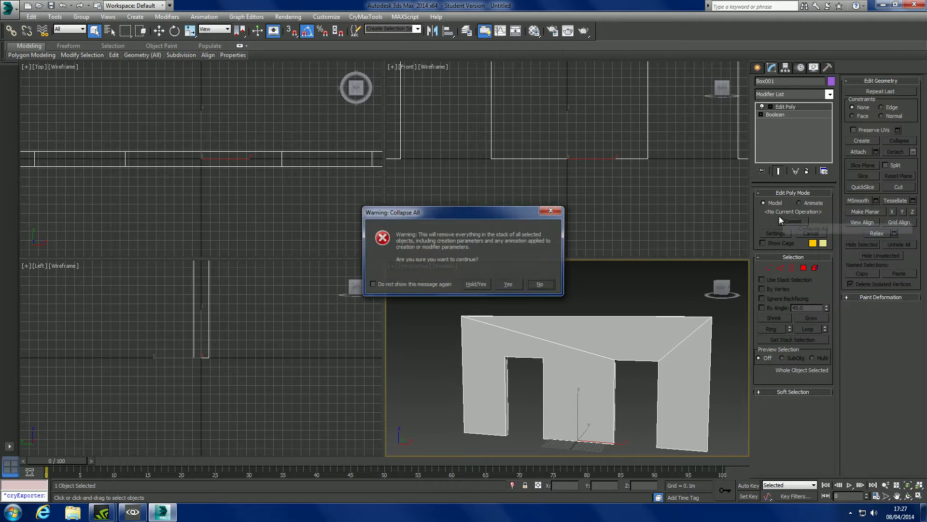
left_click(510, 283)
Step: Set all the wall's polygons to material ID 2 so it shows stone
mouse_move(596, 314)
middle_mouse_down("alt")
mouse_move(569, 325)
mouse_move(594, 323)
mouse_move(563, 315)
mouse_move(592, 322)
middle_mouse_up("alt")
left_click(804, 204)
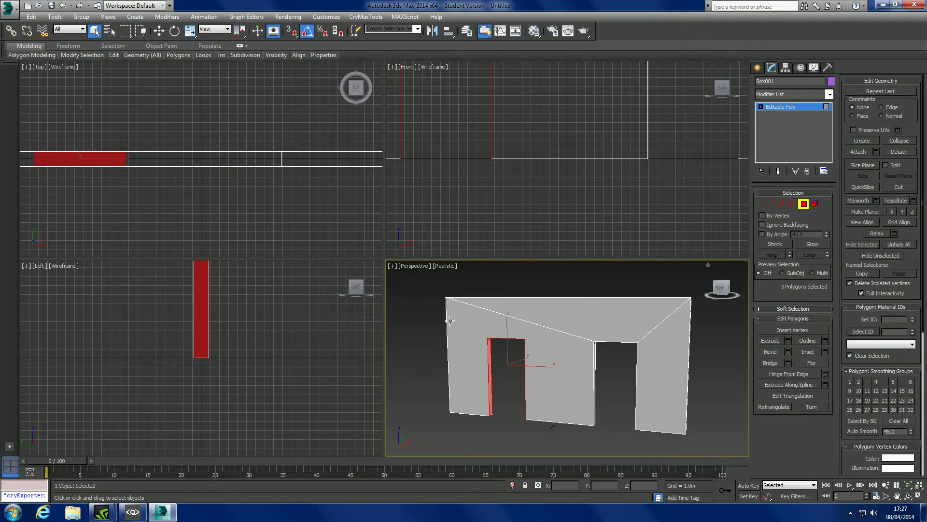
key("ctrl+a")
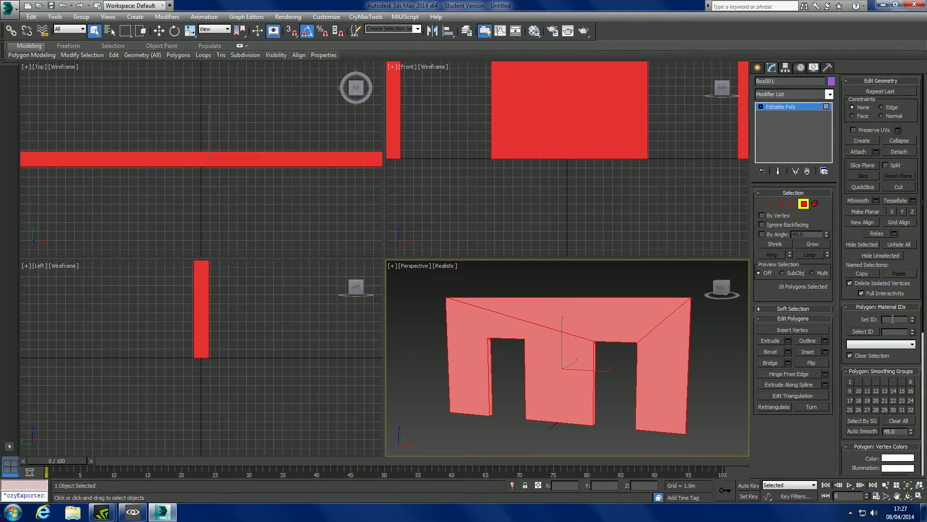
left_click(893, 318)
type("2")
key("Return")
left_click(645, 285)
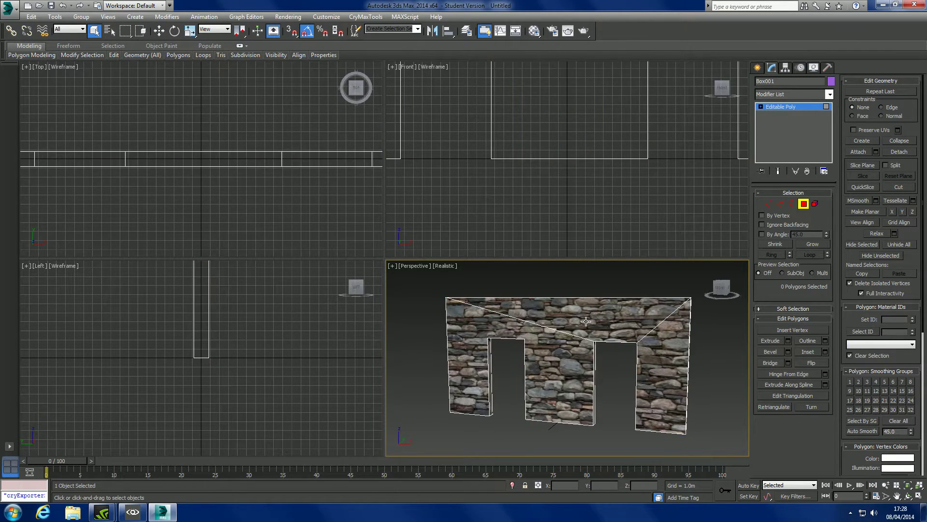
middle_click_drag(583, 319, 630, 319, "alt")
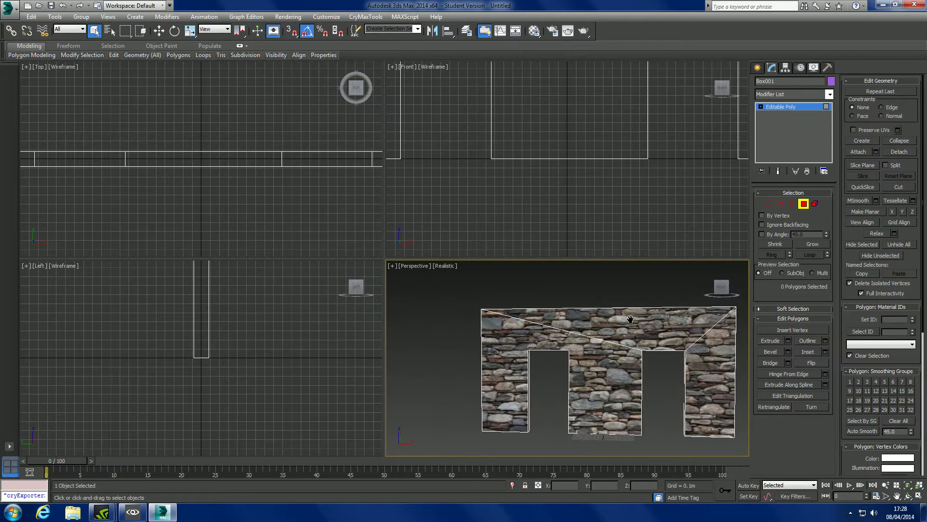
left_click(758, 67)
Step: Replace the wall's name Box001 with wall_rendermesh in the Modify panel
left_click(775, 70)
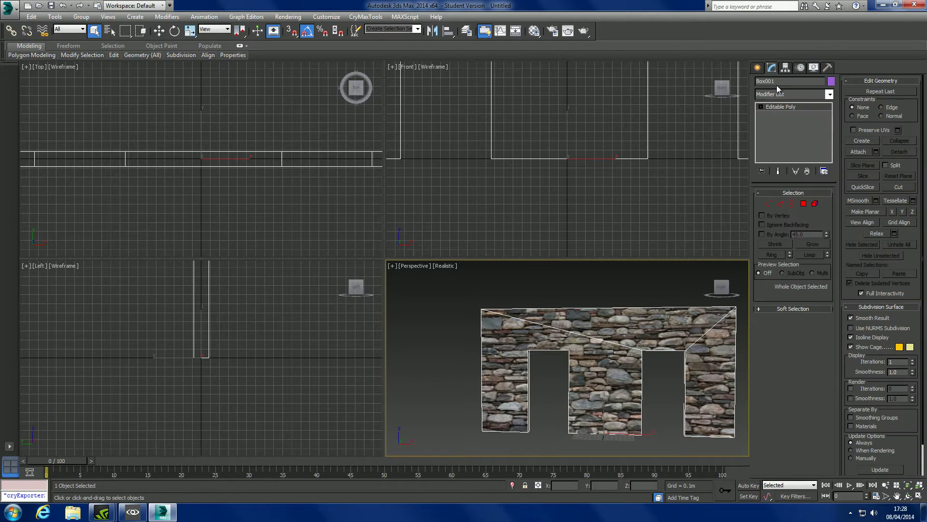
left_click(593, 282)
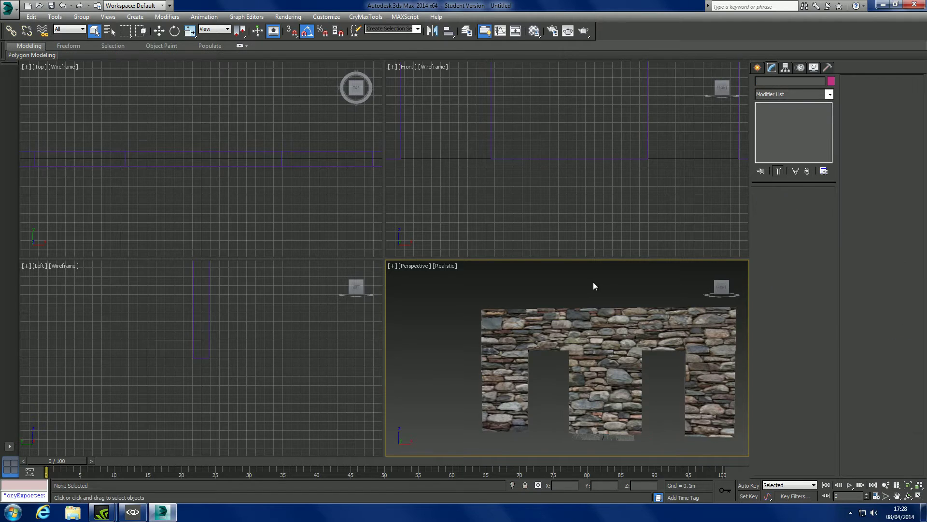
middle_click_drag(593, 282, 550, 326)
left_click(549, 326)
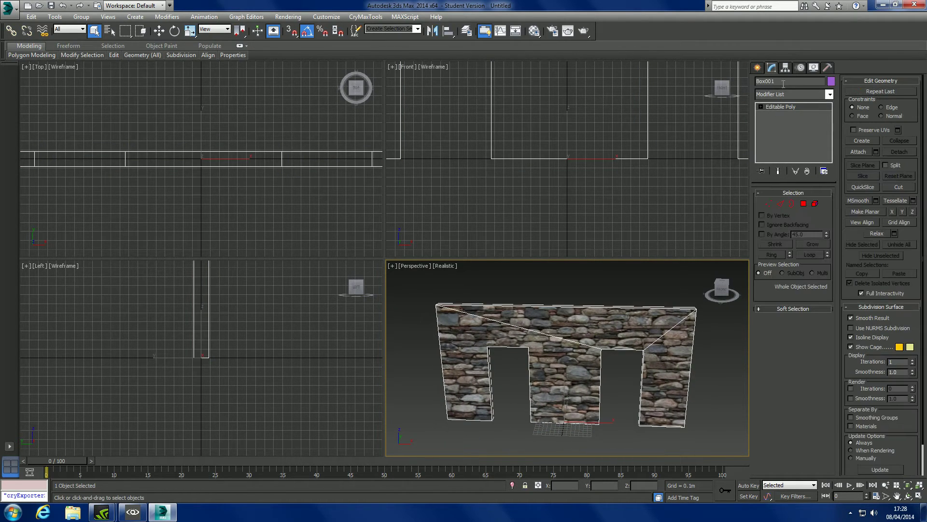
left_click_drag(783, 84, 748, 75)
left_click_drag(801, 82, 767, 86)
left_click(789, 80)
middle_click_drag(579, 342, 564, 334, "alt")
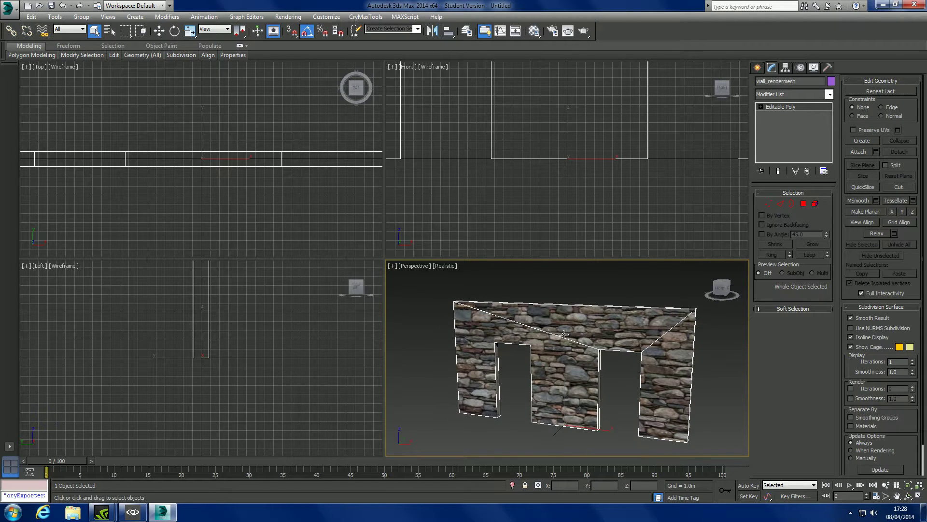
mouse_move(619, 364)
middle_mouse_down("alt")
mouse_move(564, 358)
mouse_move(613, 365)
middle_mouse_up("alt")
left_click(758, 72)
middle_click_drag(621, 294, 616, 352, "alt")
left_click(769, 100)
Step: Draw a box over the wall's left pillar at the full 3.009m height
left_click(772, 104)
middle_click_drag(571, 311, 611, 321)
scroll(658, 306, "up", 2)
left_click(779, 128)
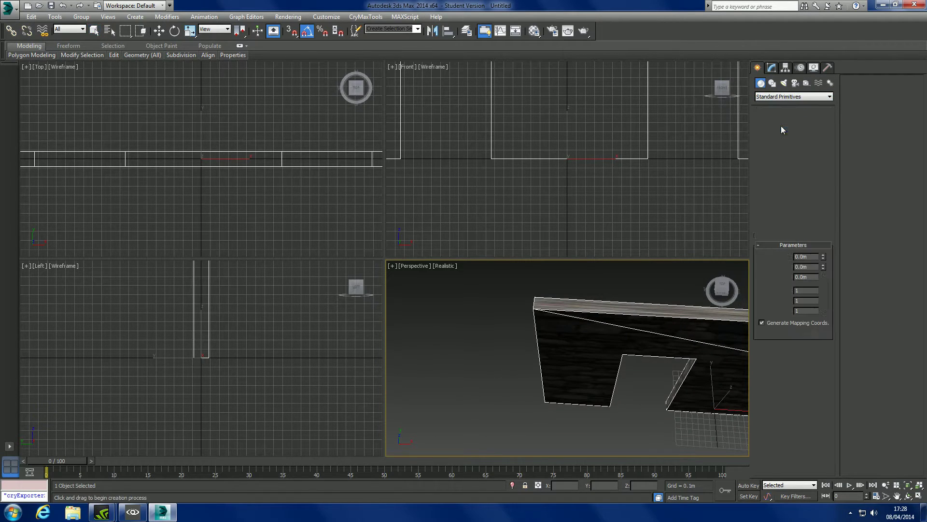
scroll(606, 396, "up", 2)
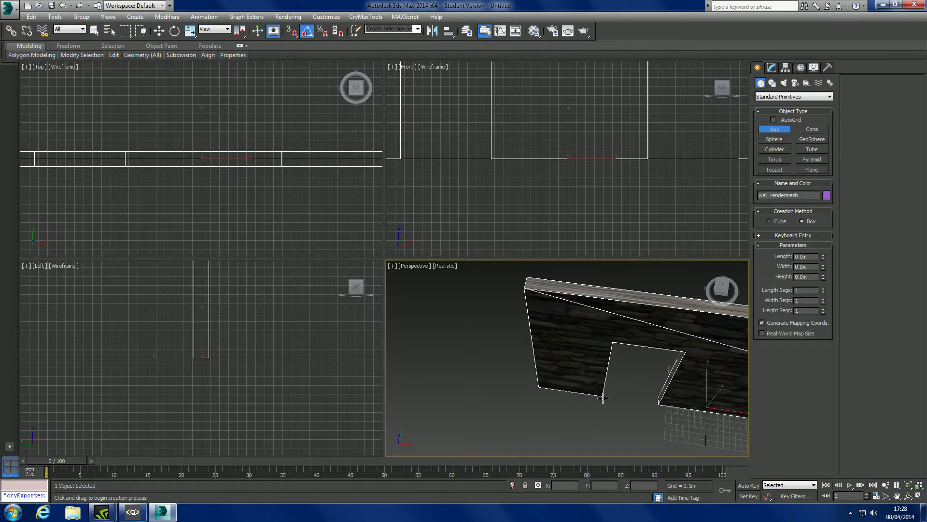
left_click_drag(603, 397, 539, 378)
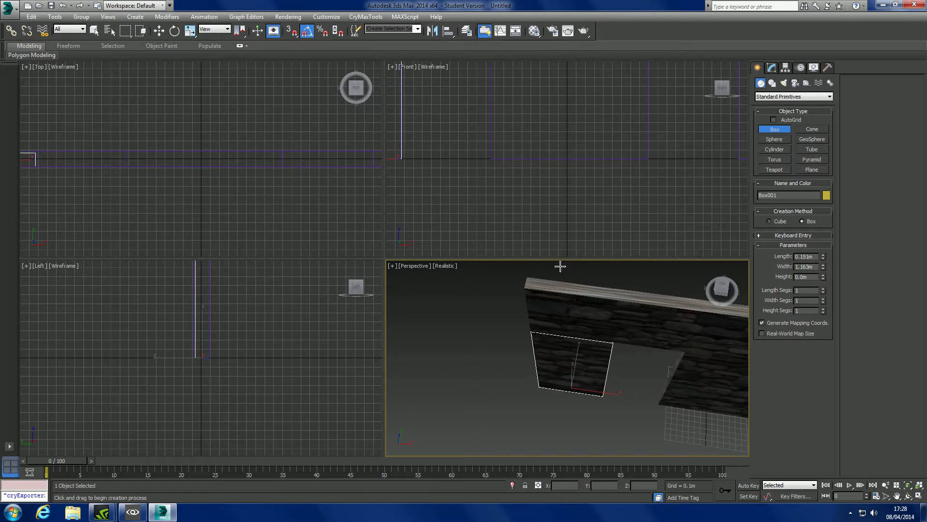
left_click(560, 212)
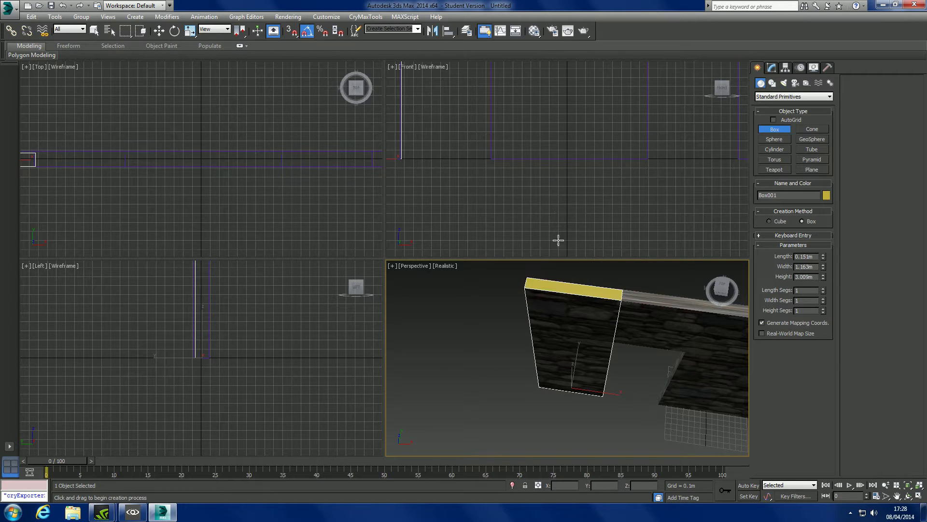
mouse_move(558, 346)
middle_mouse_down("alt")
mouse_move(658, 314)
mouse_move(681, 317)
mouse_move(561, 325)
mouse_move(581, 332)
mouse_move(563, 337)
middle_mouse_up("alt")
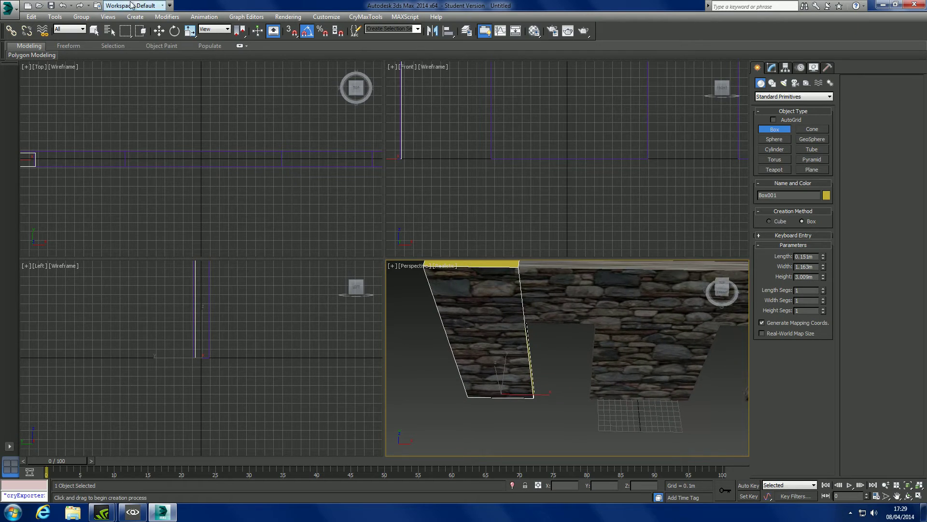
Step: Clone the box to the wall's right end, then delete the copy and reselect the original
left_click(159, 30)
scroll(502, 331, "down", 3)
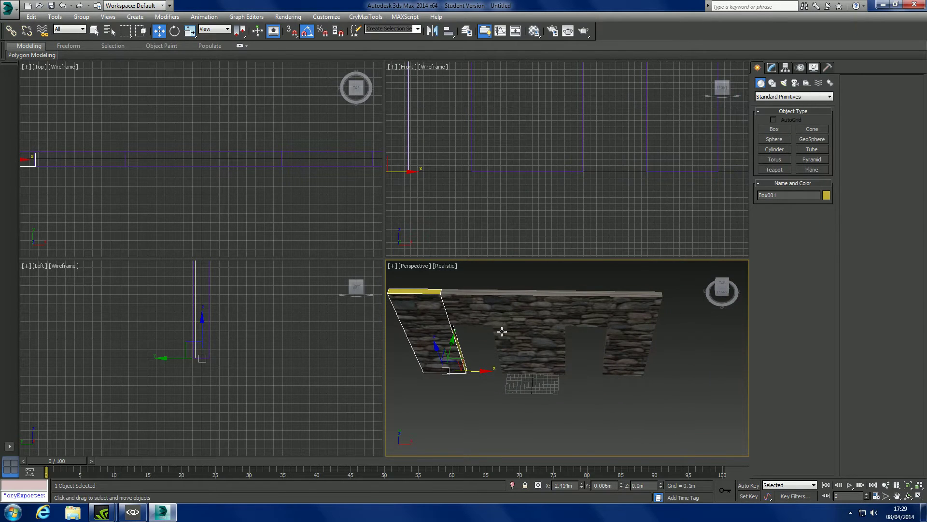
mouse_move(478, 374)
left_mouse_down("shift")
mouse_move(677, 375)
mouse_move(659, 377)
mouse_move(656, 390)
left_mouse_up("shift")
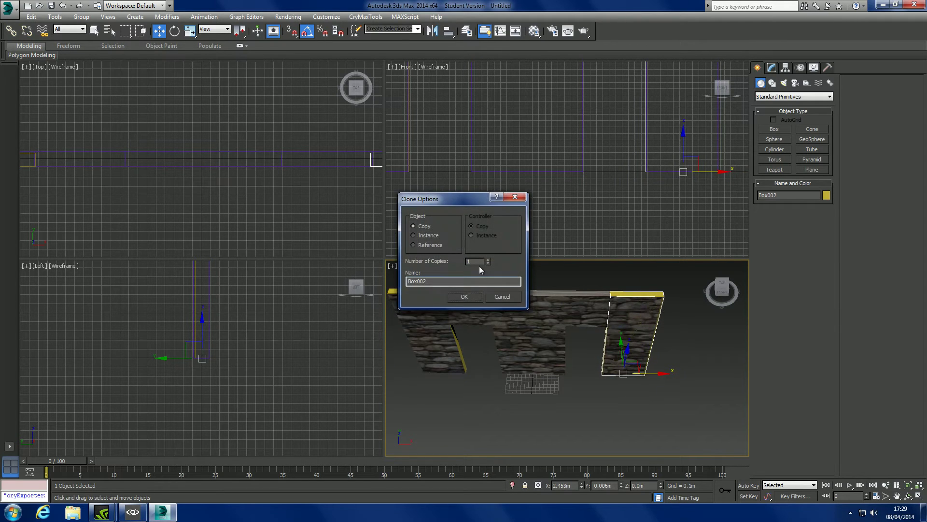
left_click(464, 296)
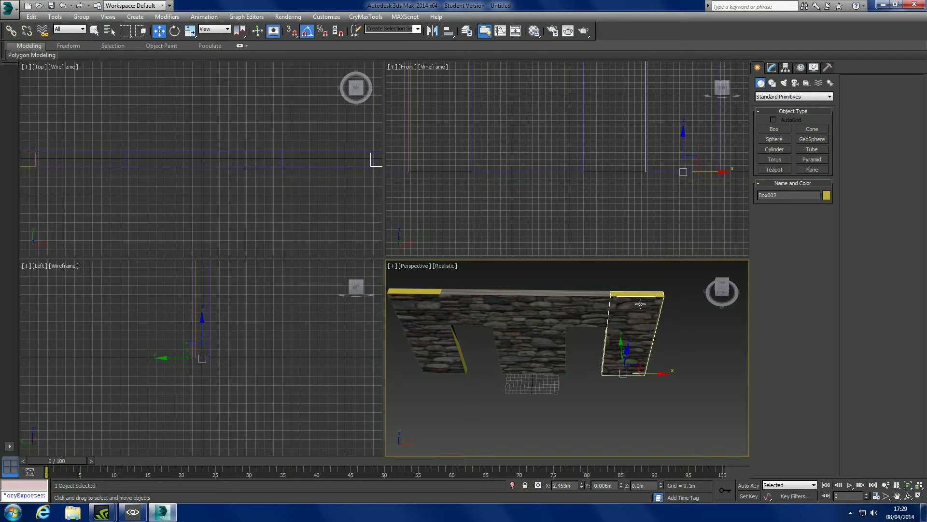
key("Delete")
left_click(401, 291)
Step: Rename the left box to $physical_proxy_01
mouse_move(570, 294)
middle_mouse_down()
mouse_move(656, 301)
mouse_move(576, 312)
middle_mouse_up()
left_click(775, 68)
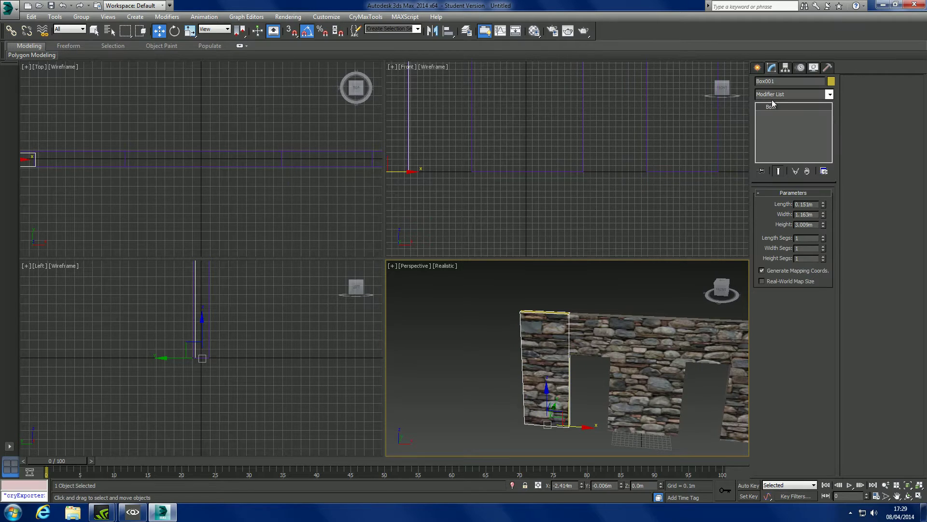
left_click(763, 81)
type("$physical_proxy_")
middle_click_drag(629, 337, 540, 325)
Step: Add an Edit Poly modifier and assign the proxy/wall multi-material to the box
left_click(829, 95)
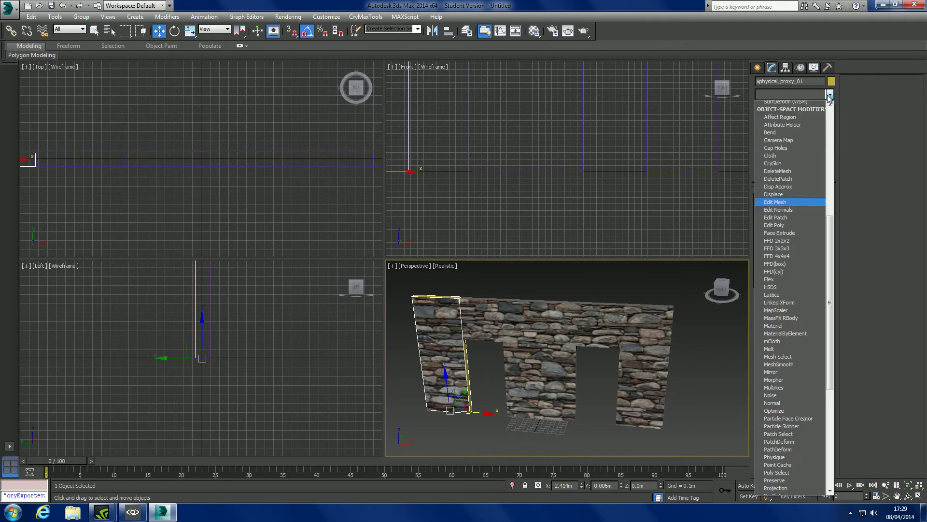
key("e")
left_click(802, 114)
middle_click_drag(536, 332, 569, 337)
middle_click_drag(568, 336, 587, 332, "alt")
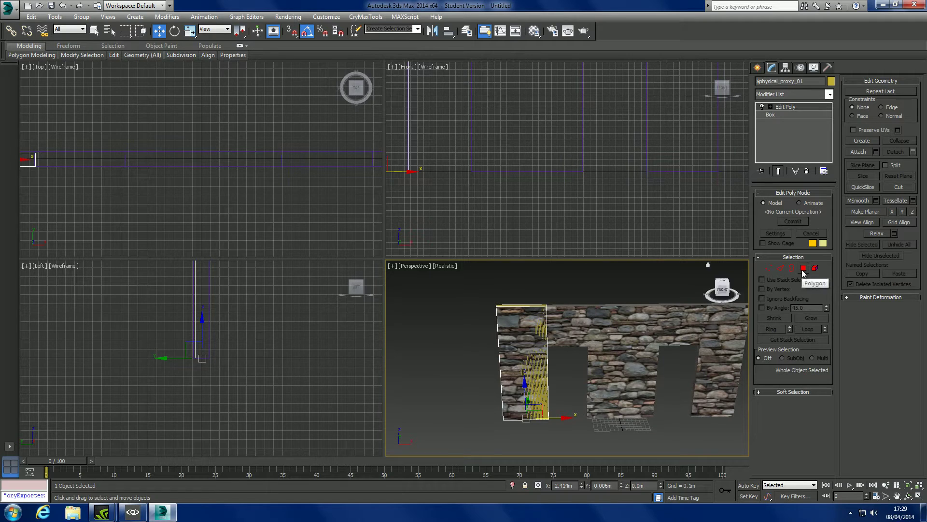
left_click(534, 30)
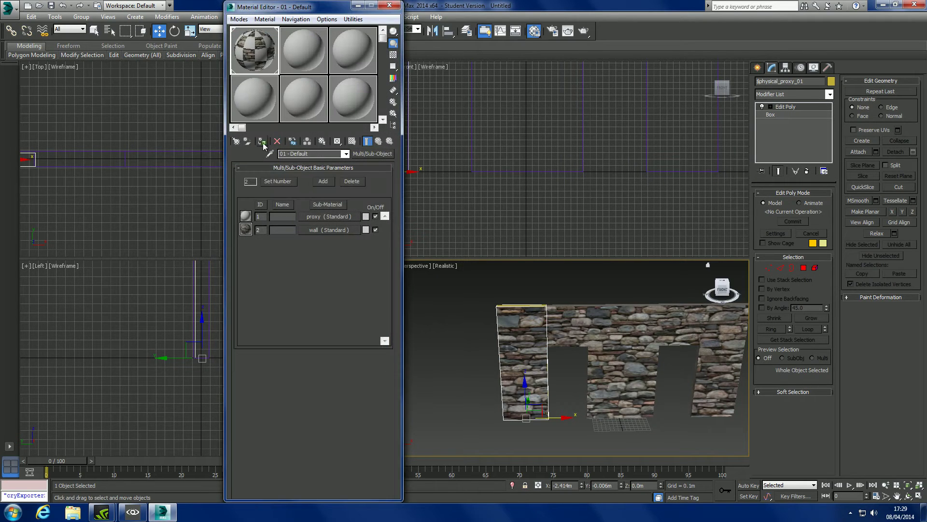
left_click(261, 141)
left_click(390, 6)
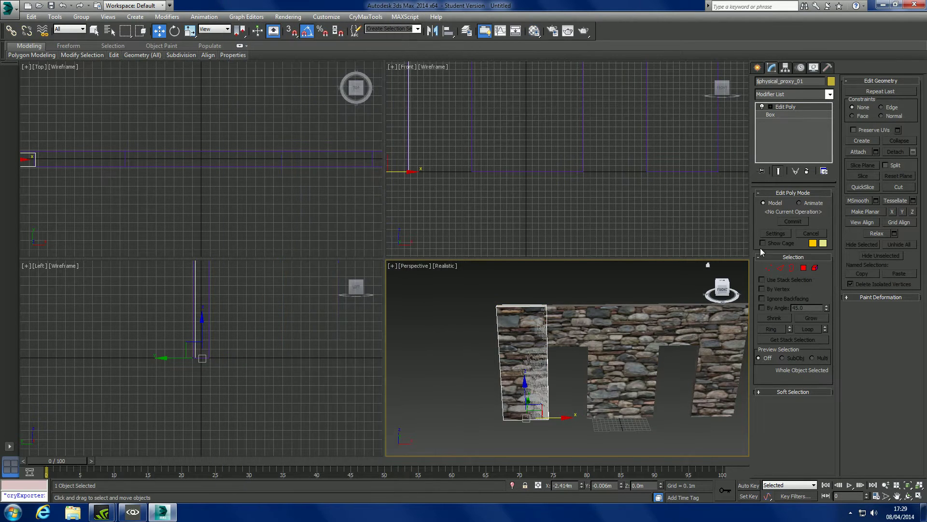
Step: Set all six faces of the proxy box to material ID 1
left_click(804, 268)
left_click_drag(444, 473, 445, 472)
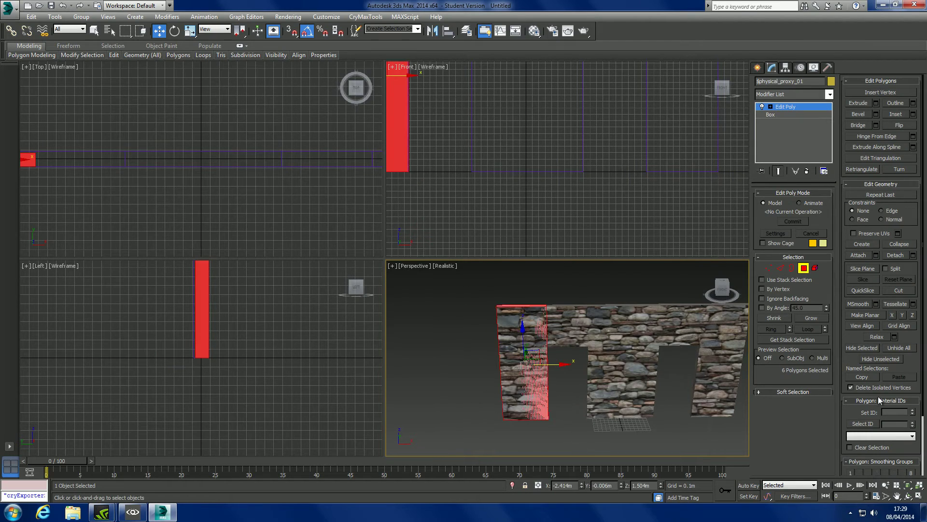
type("1")
key("Return")
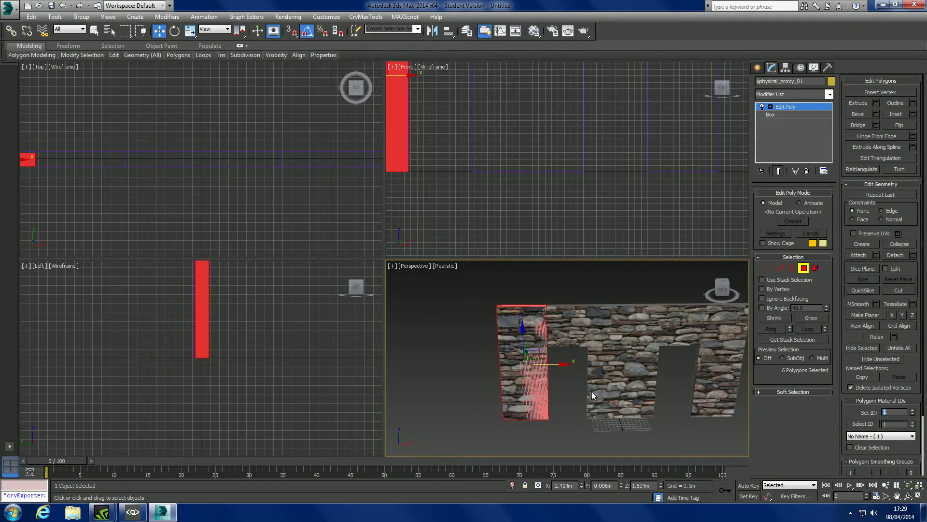
middle_click_drag(592, 391, 574, 383, "alt")
left_click(572, 382)
left_click(523, 361)
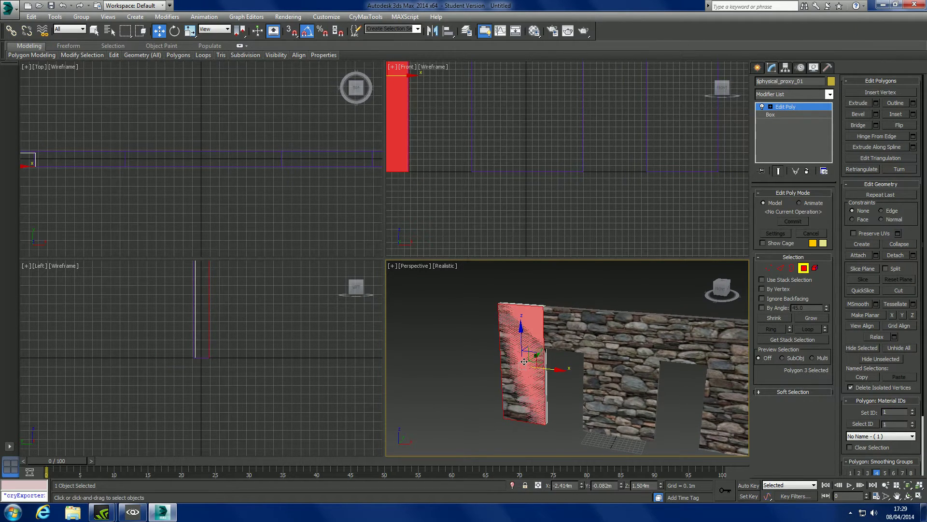
left_click(758, 68)
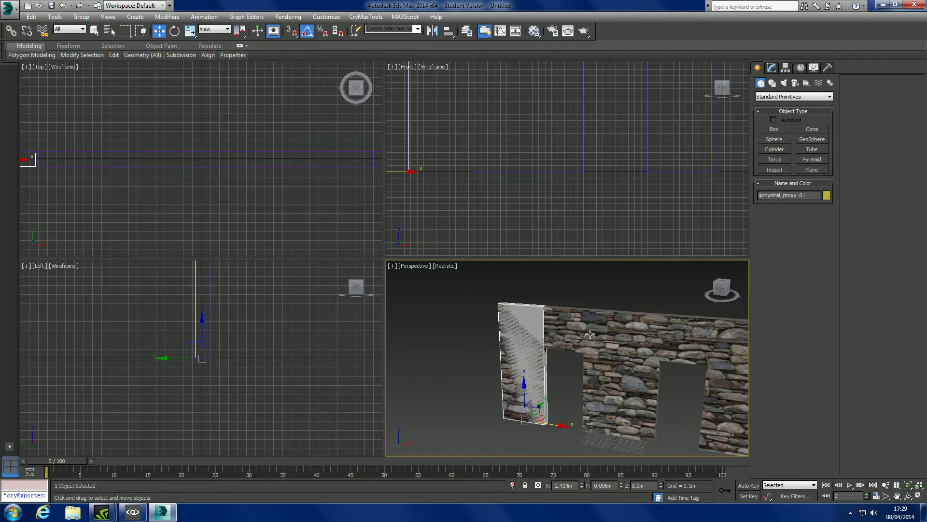
middle_click_drag(590, 334, 533, 358, "alt")
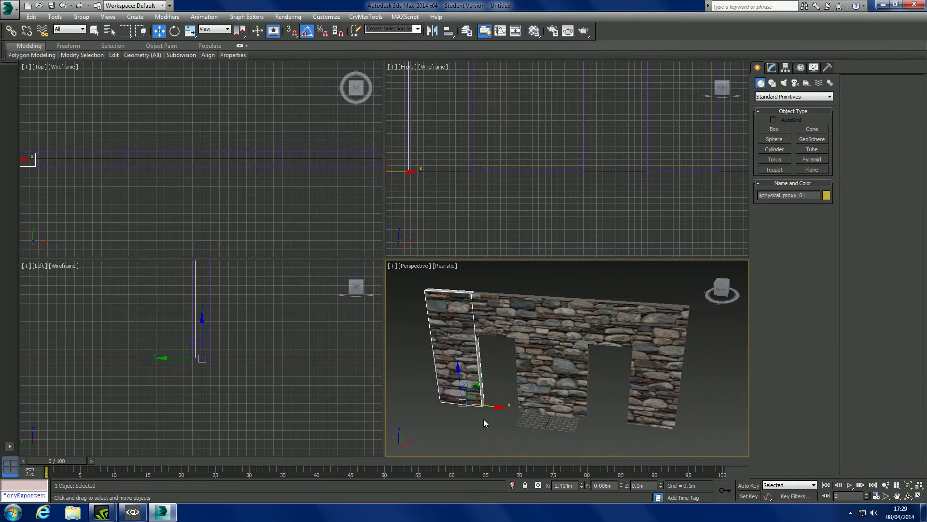
Step: Clone the proxy box to the wall's right end as $physical_proxy_02
mouse_move(491, 408)
left_mouse_down()
mouse_move(715, 445)
mouse_move(679, 446)
left_mouse_up()
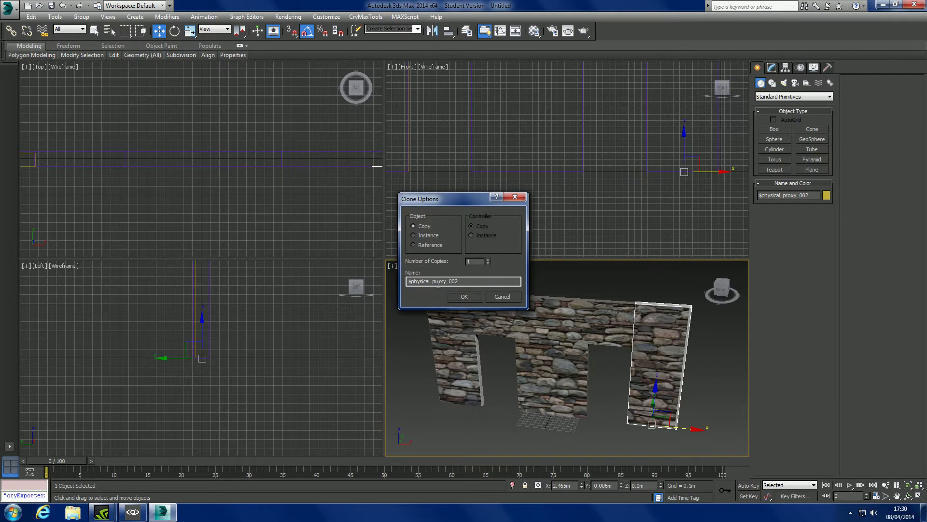
left_click_drag(466, 281, 452, 280)
left_click(473, 298)
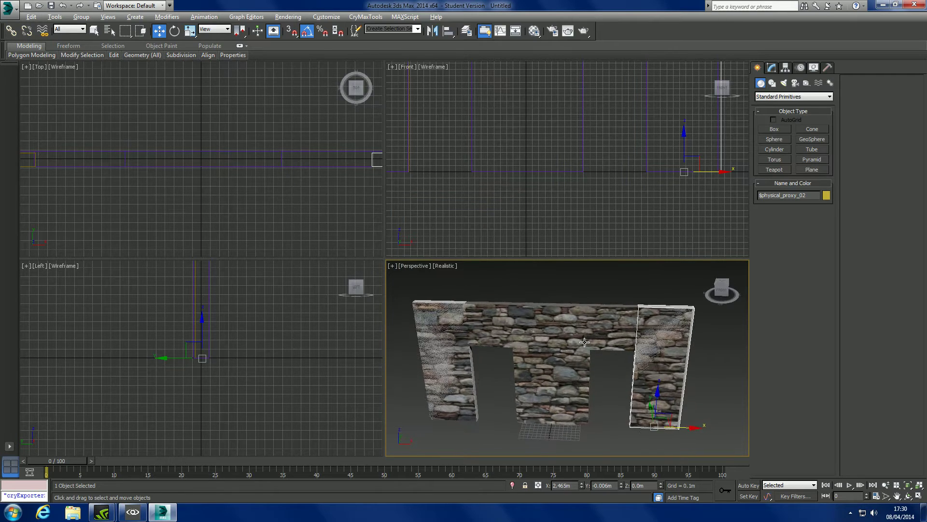
Step: Clone it again onto the wall's middle section as $physical_proxy_03 and select it
left_click_drag(682, 433, 584, 418, "shift")
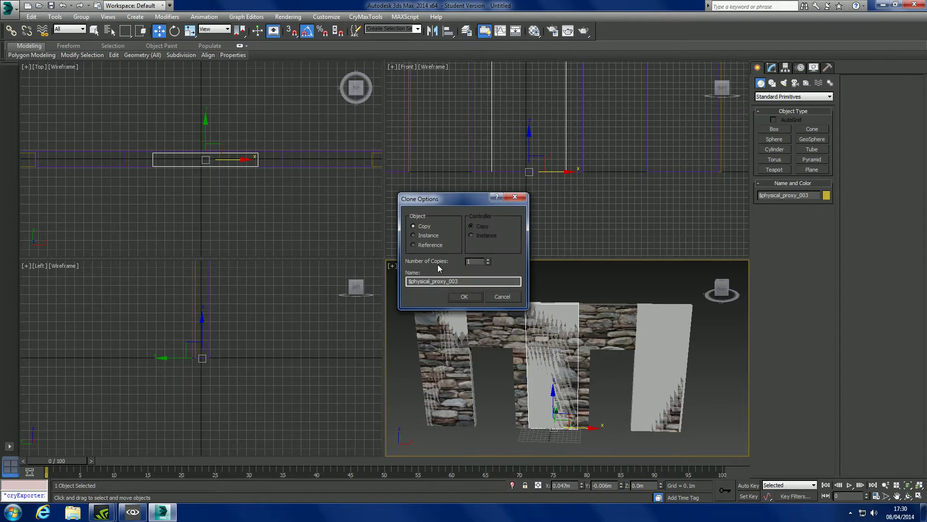
left_click(460, 295)
left_click(768, 68)
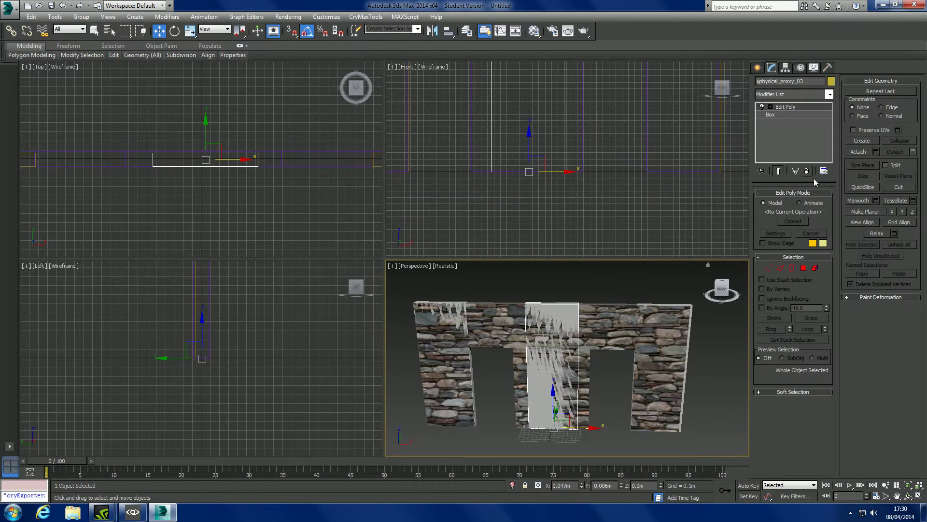
middle_click_drag(514, 386, 538, 359)
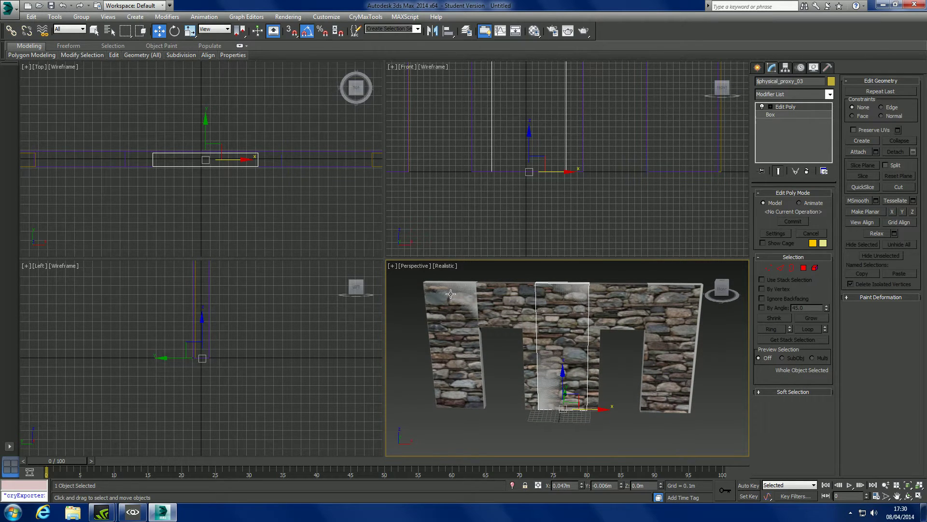
left_click(575, 286)
Step: Increase $physical_proxy_03's box width to about 1.749m
left_click(575, 287)
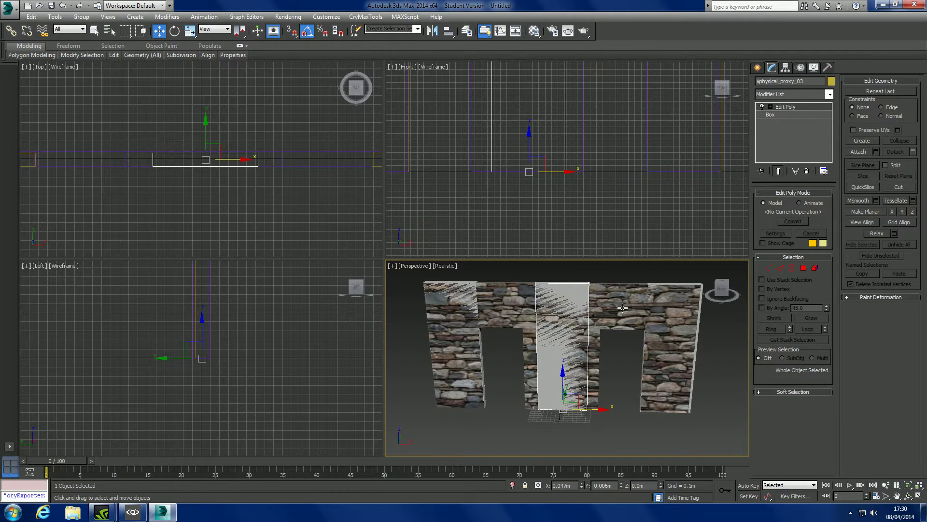
middle_click_drag(585, 287, 609, 314)
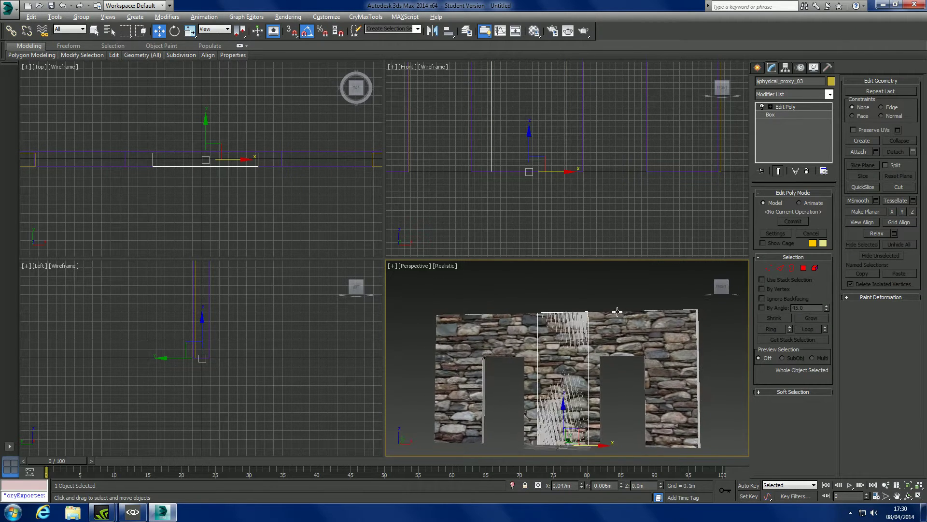
middle_click_drag(617, 312, 614, 340, "alt")
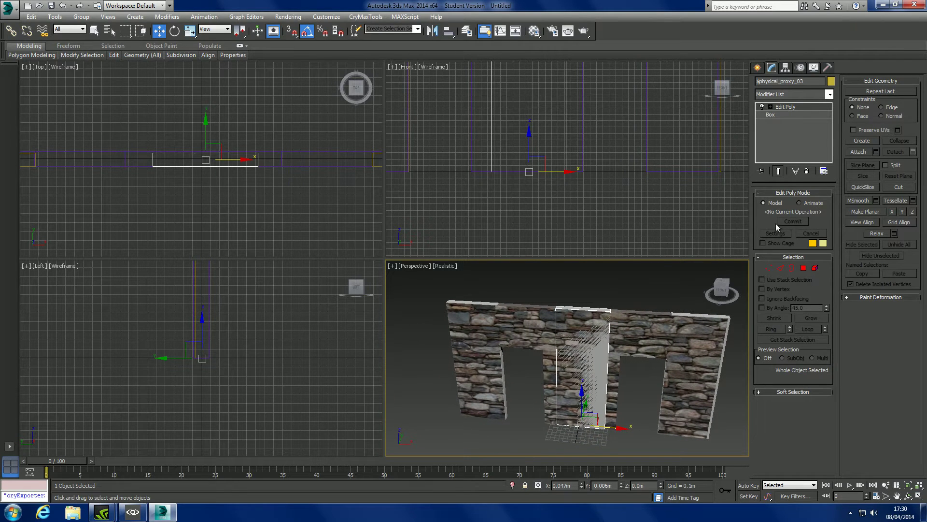
left_click(798, 116)
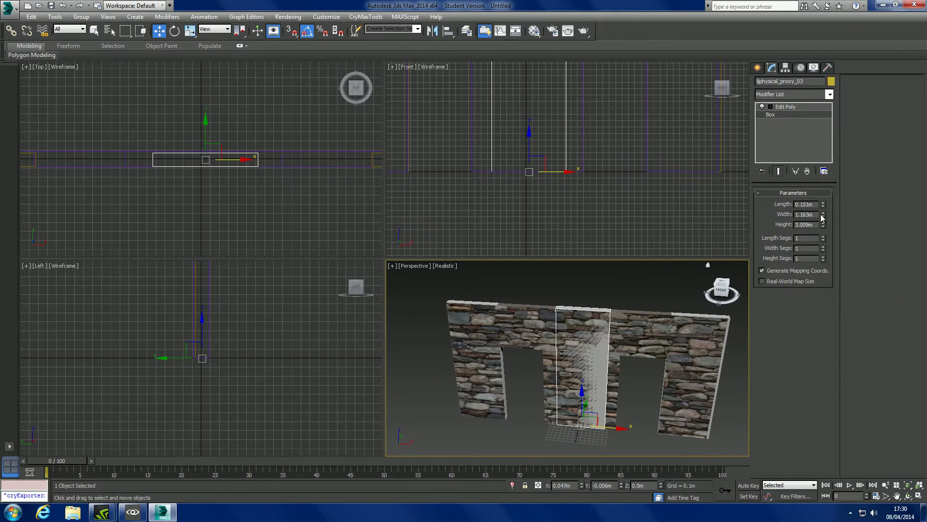
left_click_drag(823, 217, 824, 190)
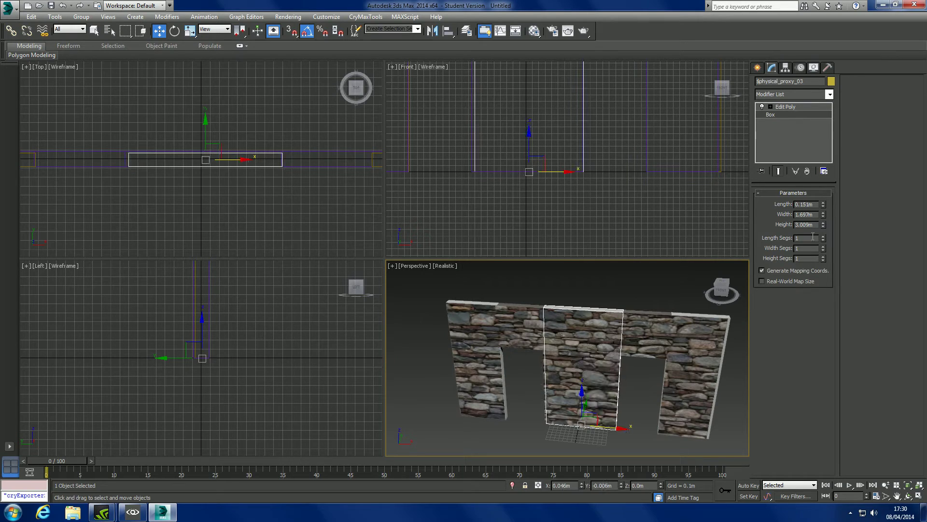
left_click_drag(823, 214, 825, 216)
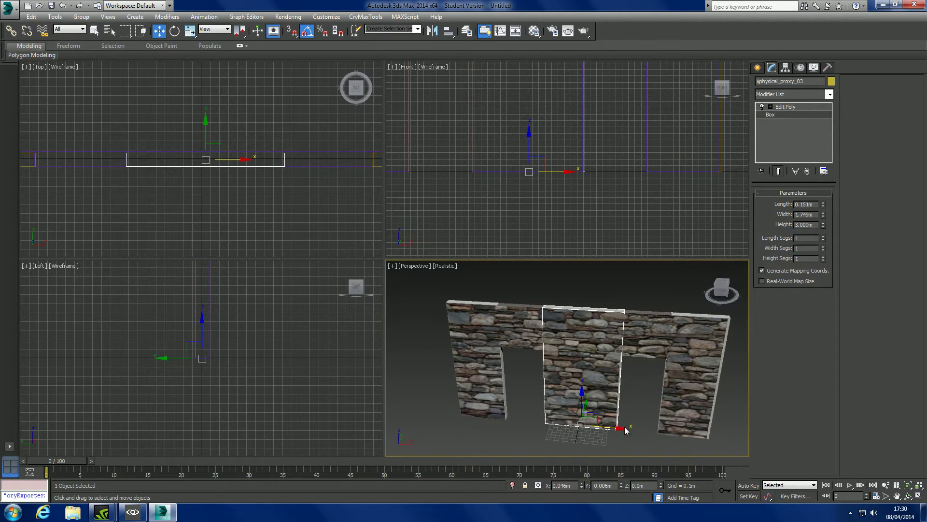
Step: Shift the middle proxy left along X to span the section between both doorways
left_click_drag(623, 432, 618, 429)
middle_click_drag(649, 390, 663, 380, "alt")
left_click(756, 69)
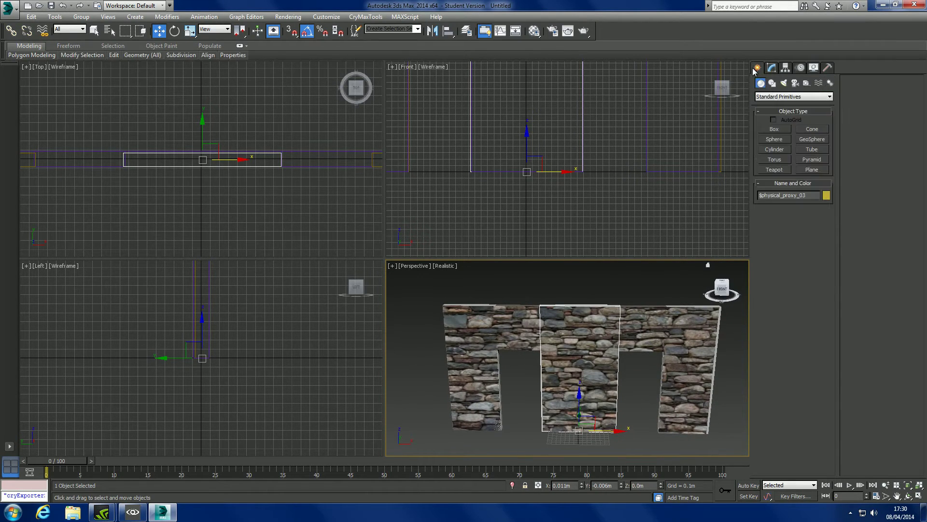
Step: Draw a new box 0.976m wide, 0.626m tall and 0.287m deep in the right doorway
left_click(775, 130)
middle_click_drag(623, 432, 570, 428, "alt")
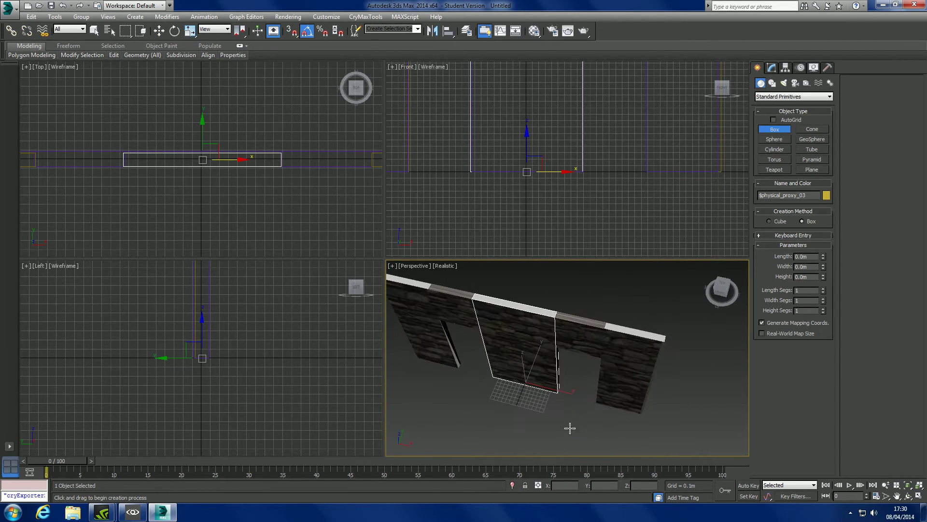
left_click_drag(595, 403, 560, 383)
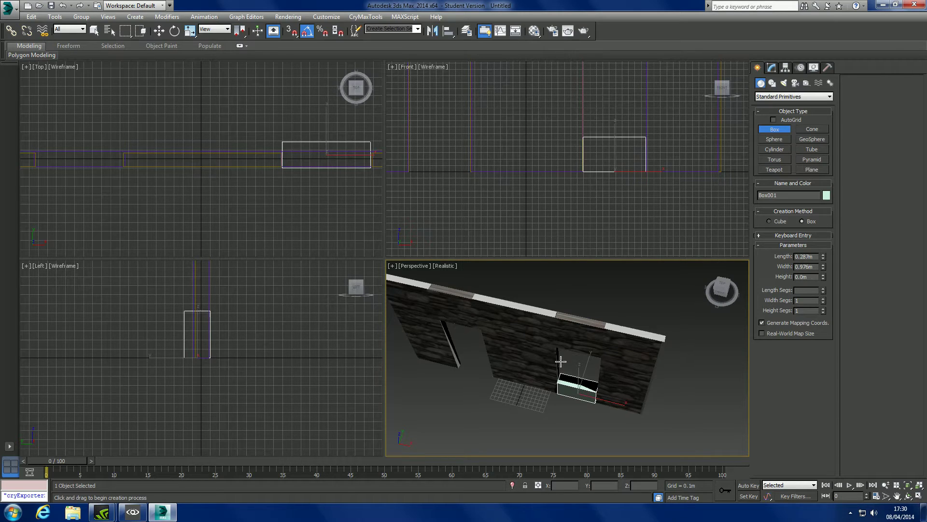
left_click(538, 314)
left_click(161, 32)
middle_click_drag(541, 367, 579, 288, "alt")
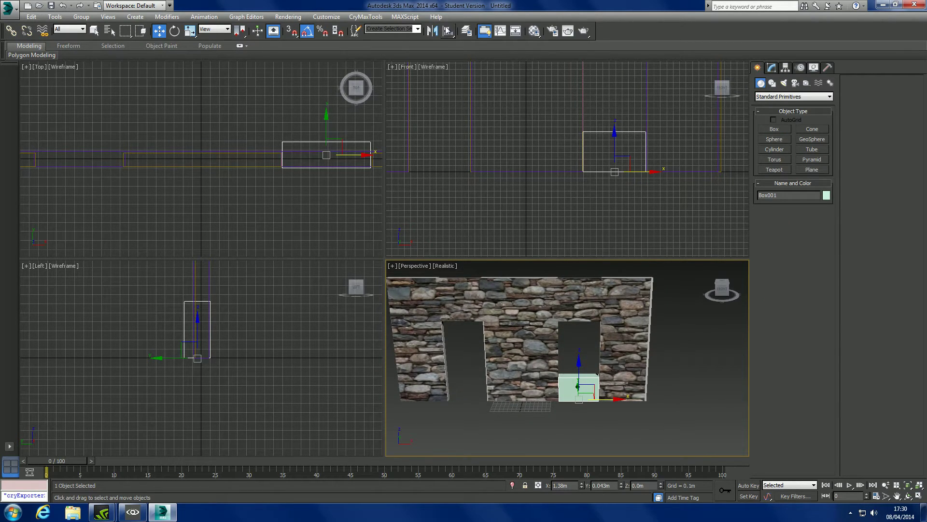
Step: Assign the wall's Multi/Sub-Object material to the box and rename it $physical_proxy_04
left_click(534, 30)
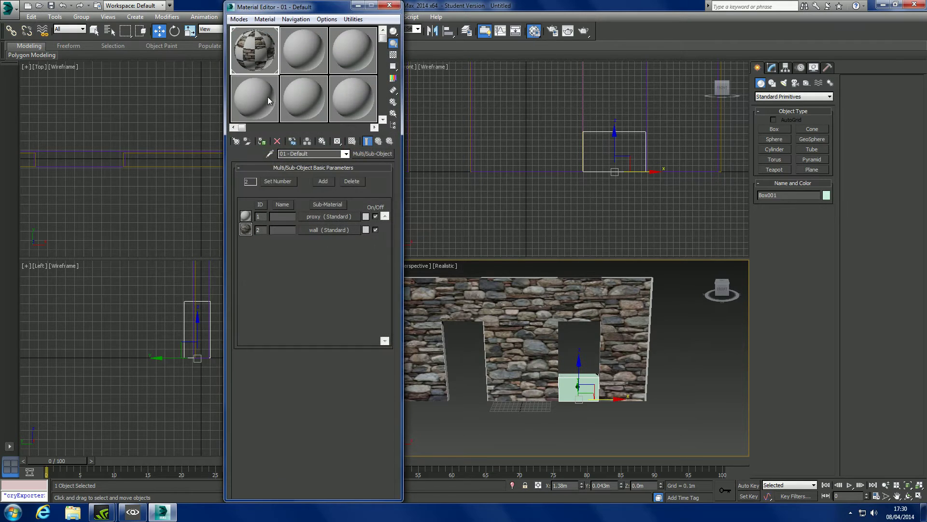
left_click(261, 141)
left_click(389, 5)
left_click(777, 68)
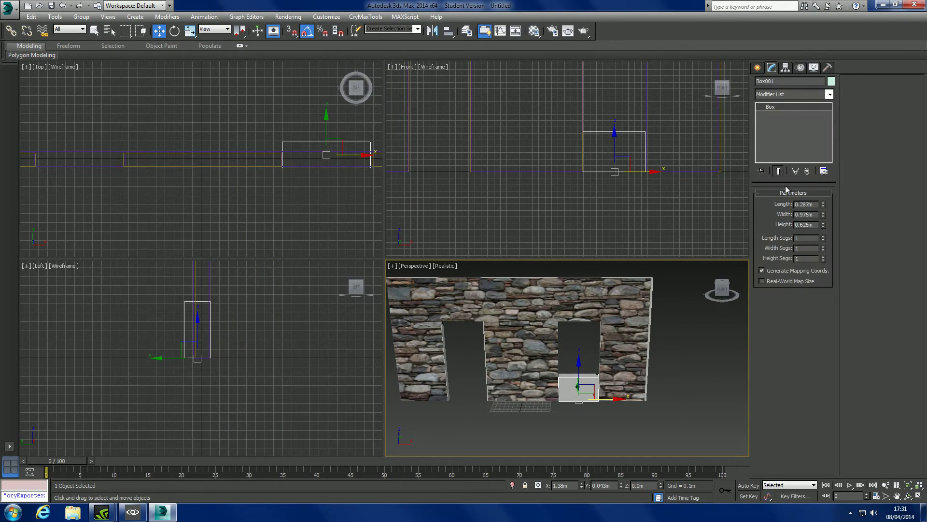
left_click(803, 85)
type("$physical_proxy_04")
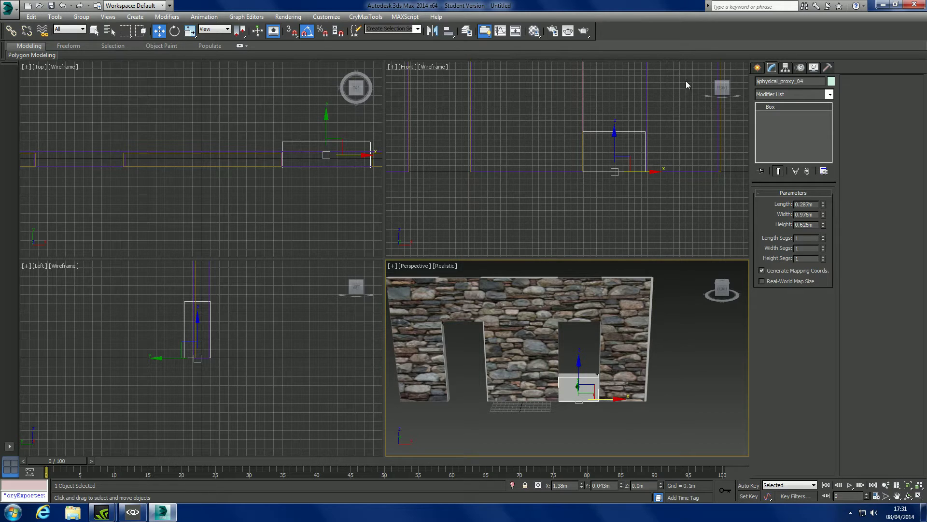
Step: Add an Edit Poly modifier and set all the box's faces to material ID 1
left_click(829, 94)
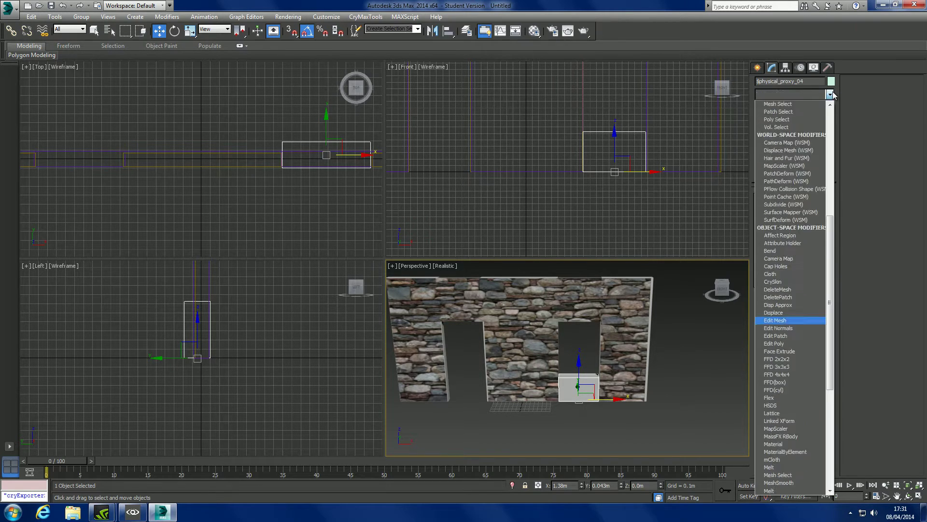
left_click(797, 127)
key("4")
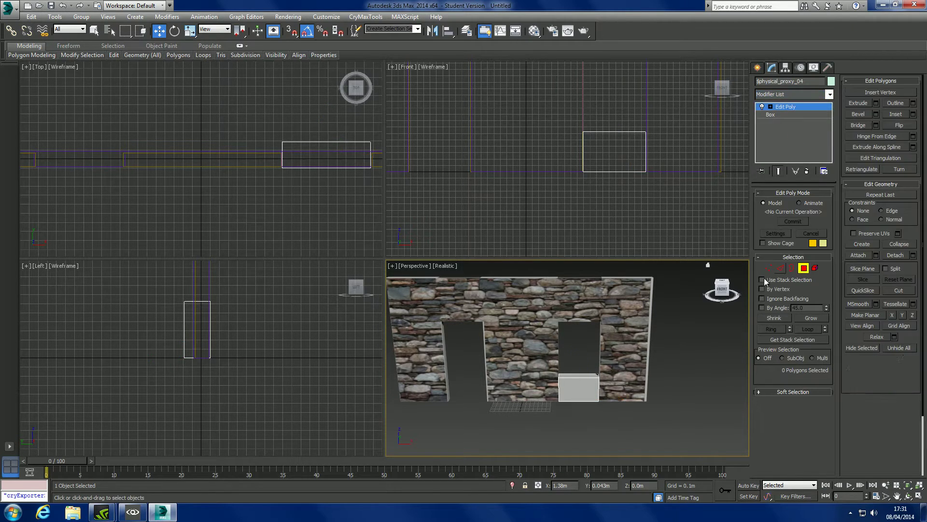
left_click_drag(518, 340, 581, 399)
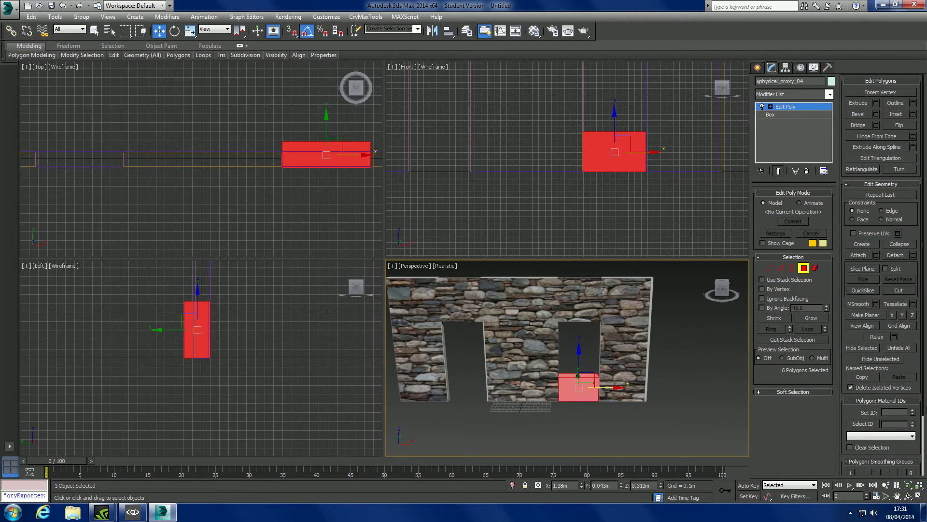
left_click(896, 414)
left_click(675, 427)
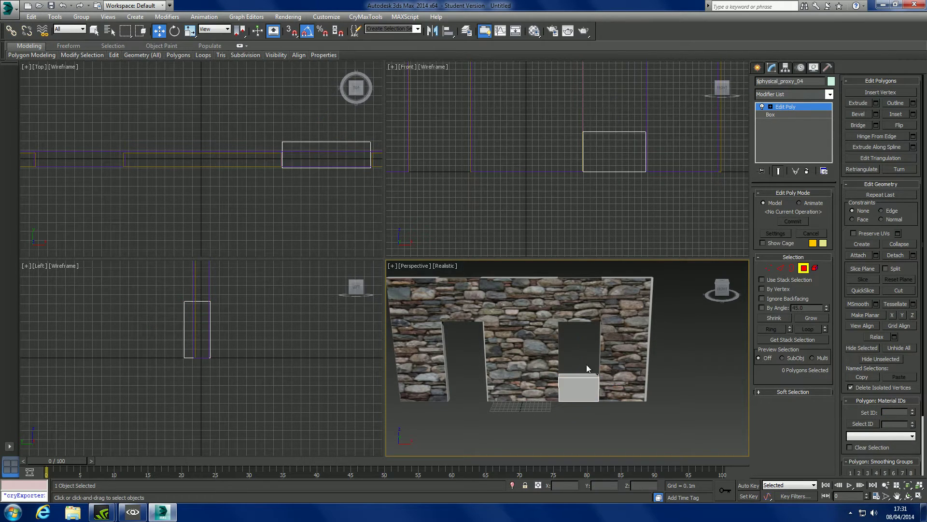
left_click(582, 383)
Step: Raise the proxy box to the top of the right doorway and set its height to 0.976m
left_click(757, 68)
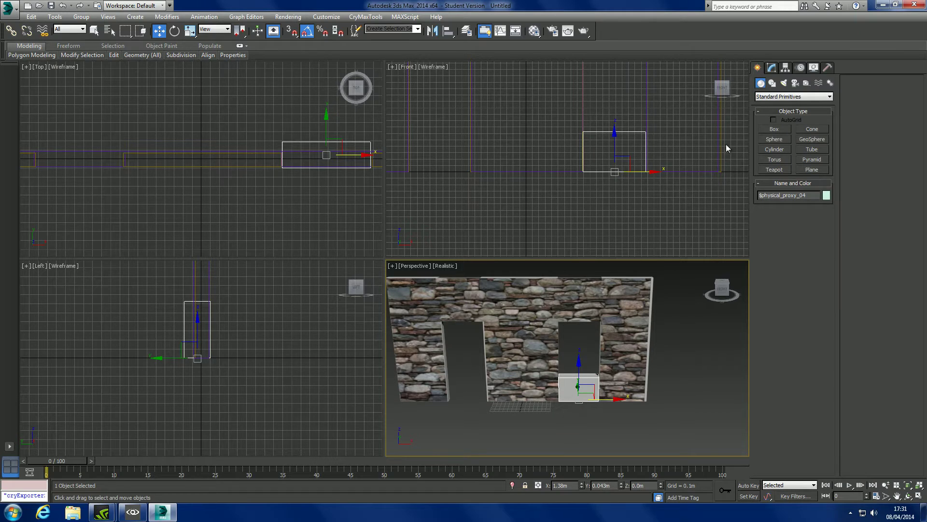
left_click_drag(574, 372, 578, 286)
left_click(772, 68)
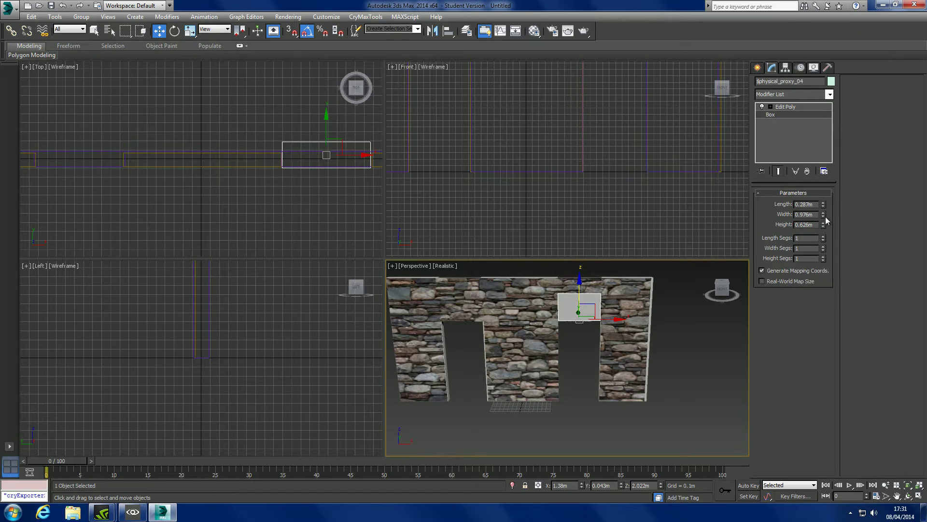
left_click_drag(823, 226, 823, 198)
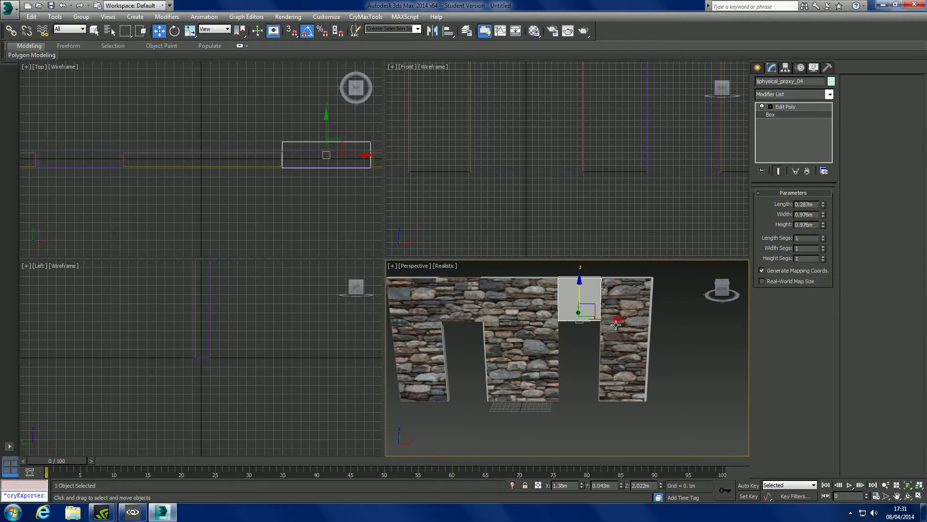
Step: Clone the box over the left doorway as $physical_proxy_05
mouse_move(619, 317)
left_mouse_down("shift")
mouse_move(499, 319)
mouse_move(513, 317)
left_mouse_up("shift")
left_click_drag(459, 281, 450, 282)
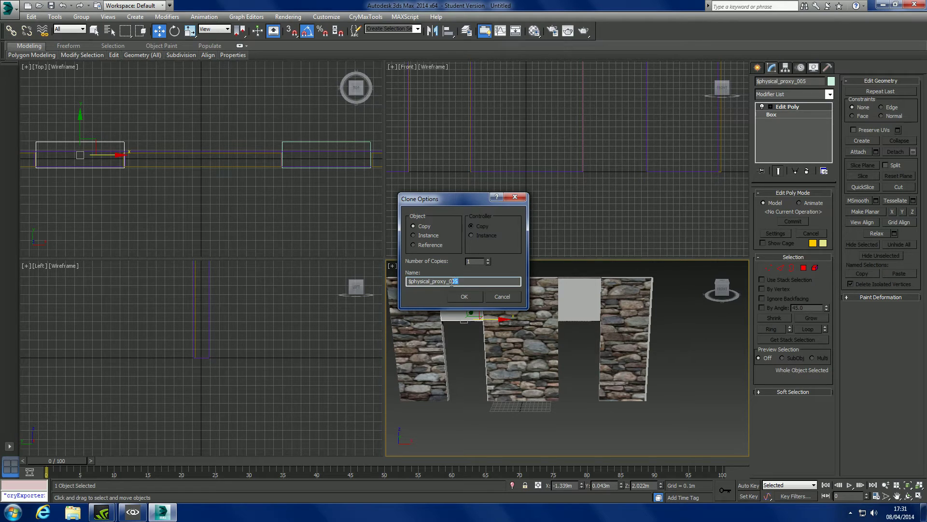
type("4")
left_click(464, 296)
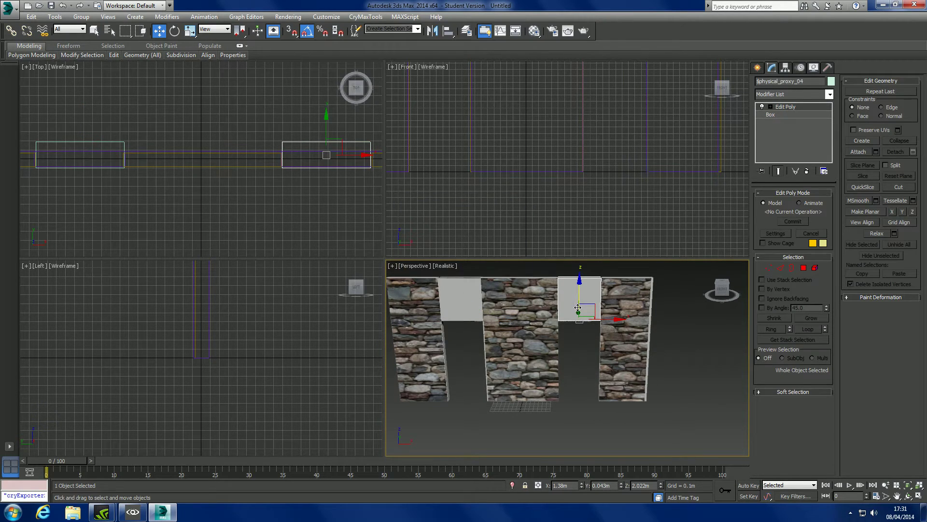
left_click(468, 302)
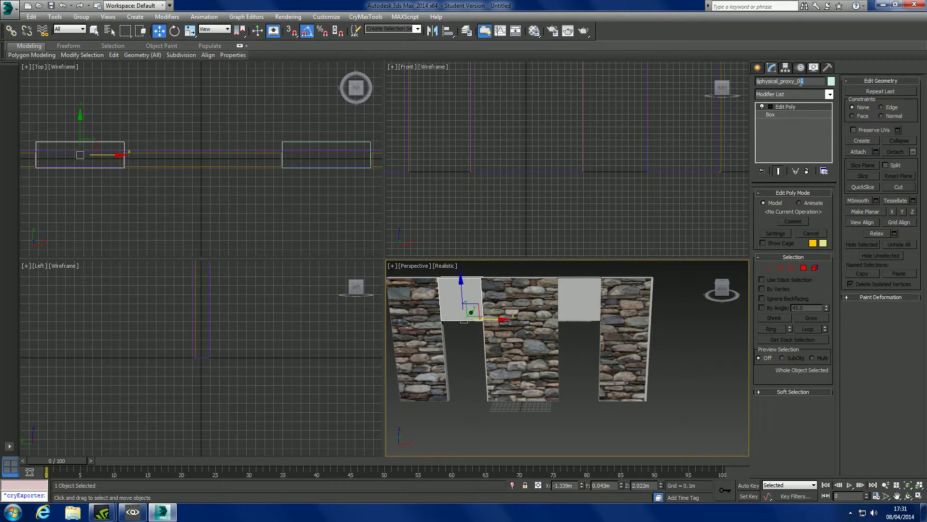
Step: Delete the selected middle wall proxy, then nudge the right wall and $physical_proxy_05 into line along Y
middle_click_drag(510, 358, 544, 375)
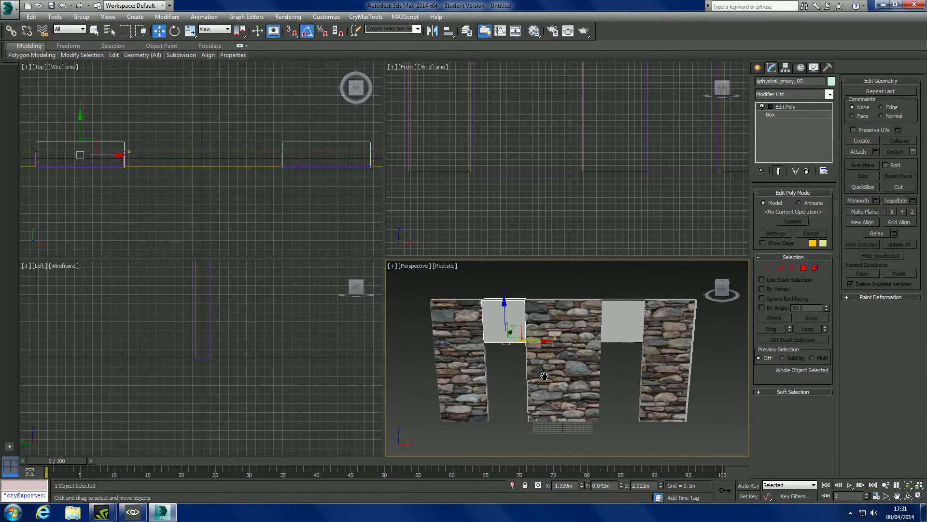
left_click(558, 338)
key("Delete")
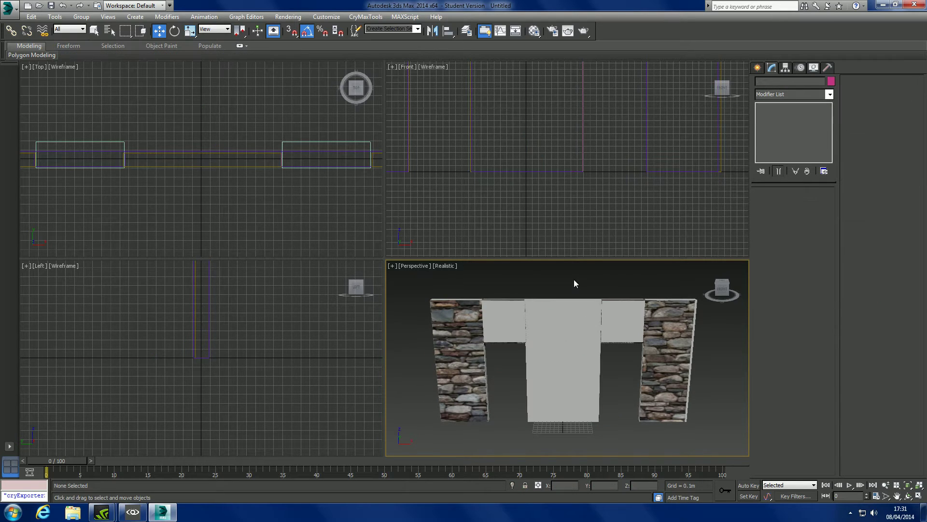
middle_click_drag(564, 337, 487, 347)
left_click(495, 335)
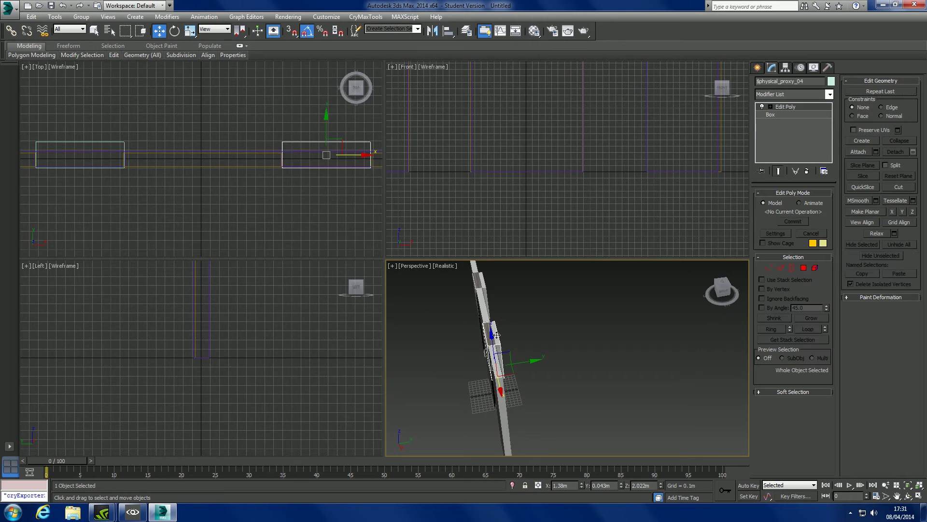
left_click_drag(518, 362, 510, 352)
left_click(484, 286)
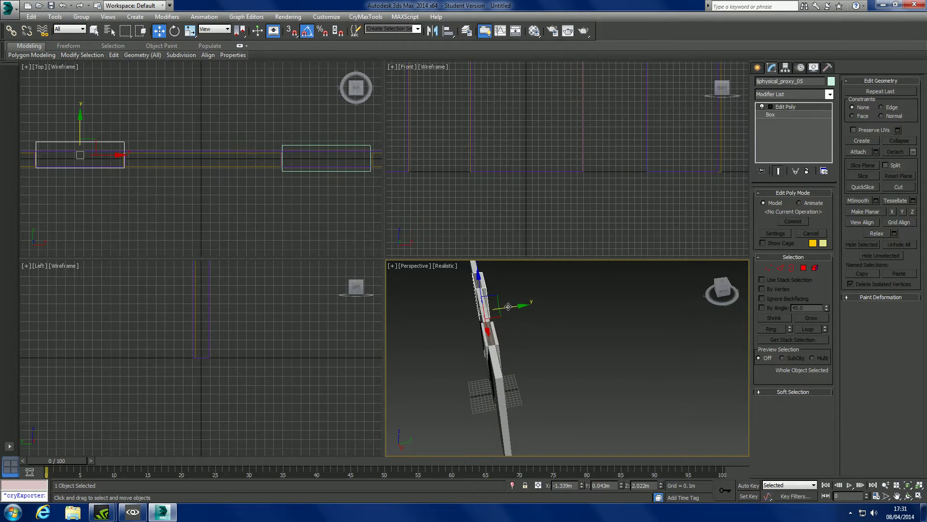
left_click_drag(509, 306, 506, 307)
Step: Orbit to look down onto the walls and select the left stone wall
middle_click_drag(507, 307, 550, 371, "alt")
scroll(550, 371, "up", 3)
scroll(550, 371, "down", 3)
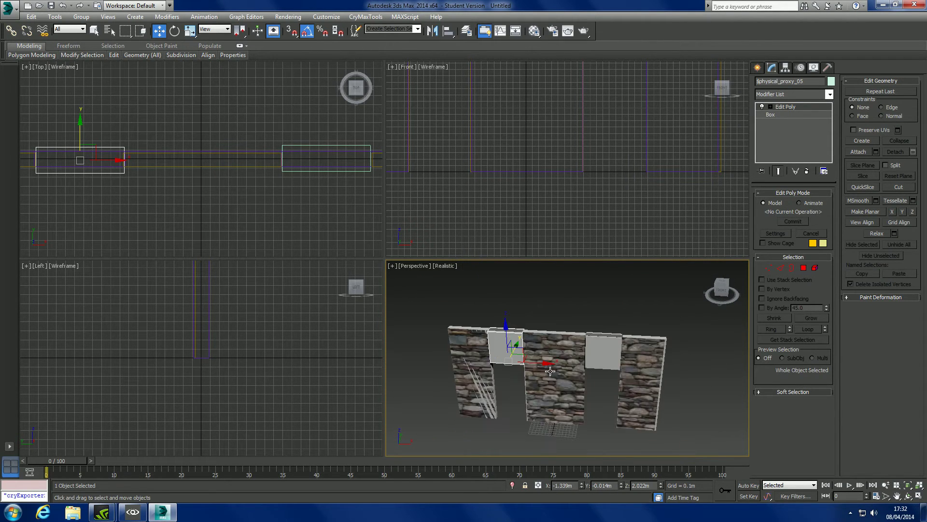
scroll(550, 371, "up", 3)
mouse_move(550, 371)
middle_mouse_down("alt")
mouse_move(552, 332)
mouse_move(555, 369)
middle_mouse_up("alt")
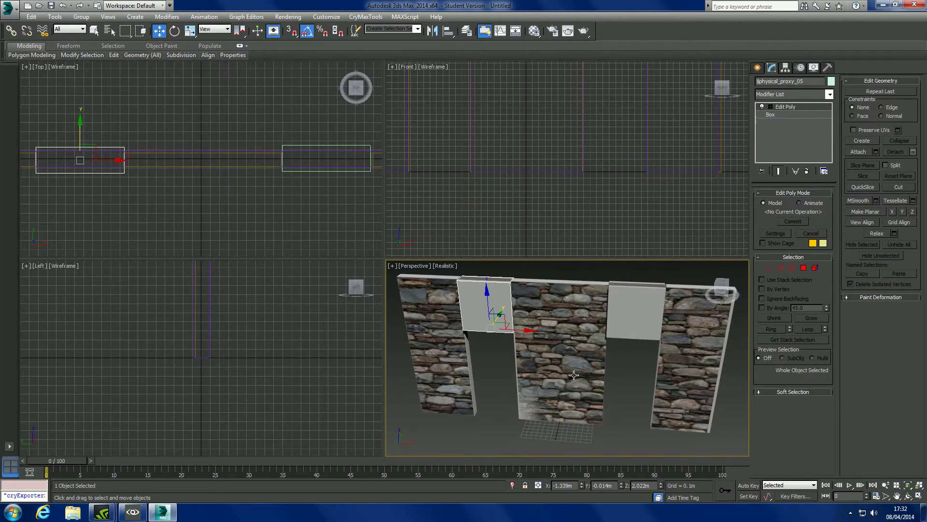
left_click(448, 278, "ctrl")
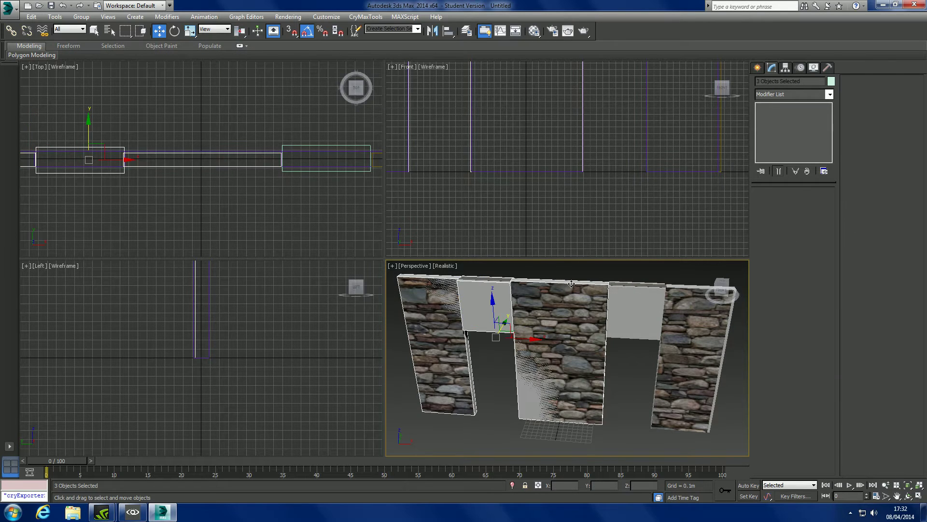
Step: Select the three stone walls and both doorway boxes together
left_click(572, 284)
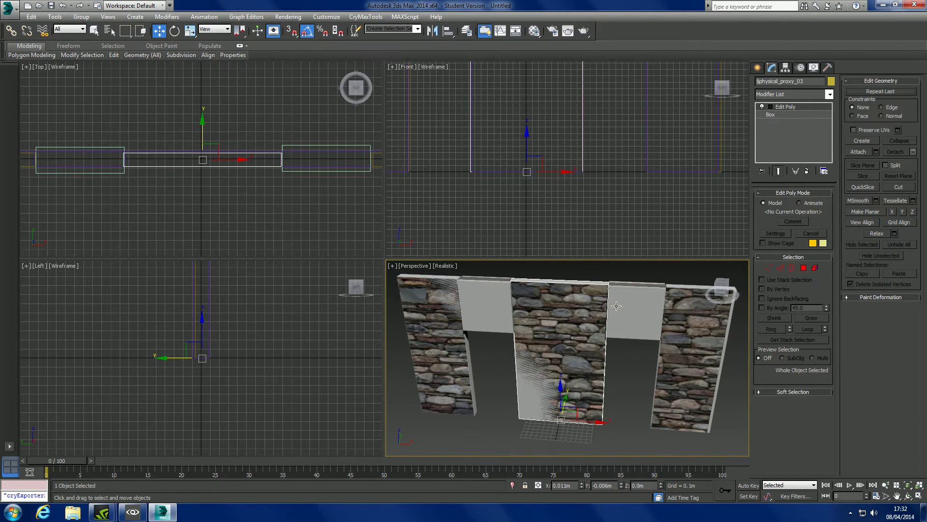
left_click(679, 286, "ctrl")
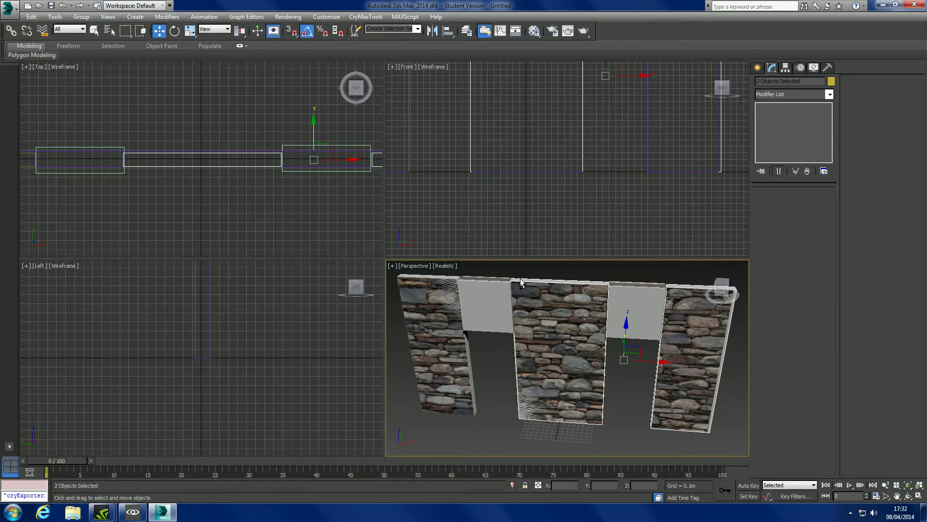
left_click(422, 275, "ctrl")
left_click(488, 293, "ctrl")
left_click(645, 308, "ctrl")
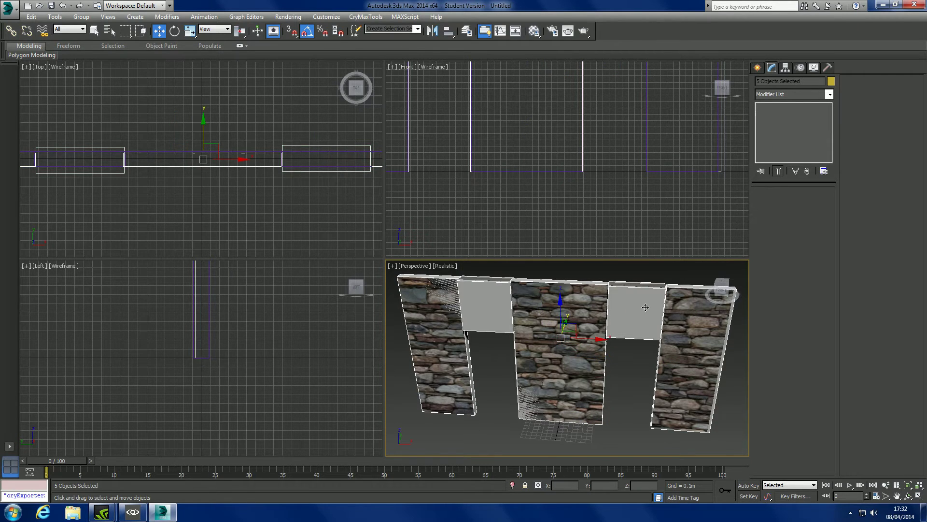
middle_click_drag(645, 307, 627, 314, "alt")
Step: In Object Properties, give the five selected objects the user-defined property 'box'
right_click(627, 313)
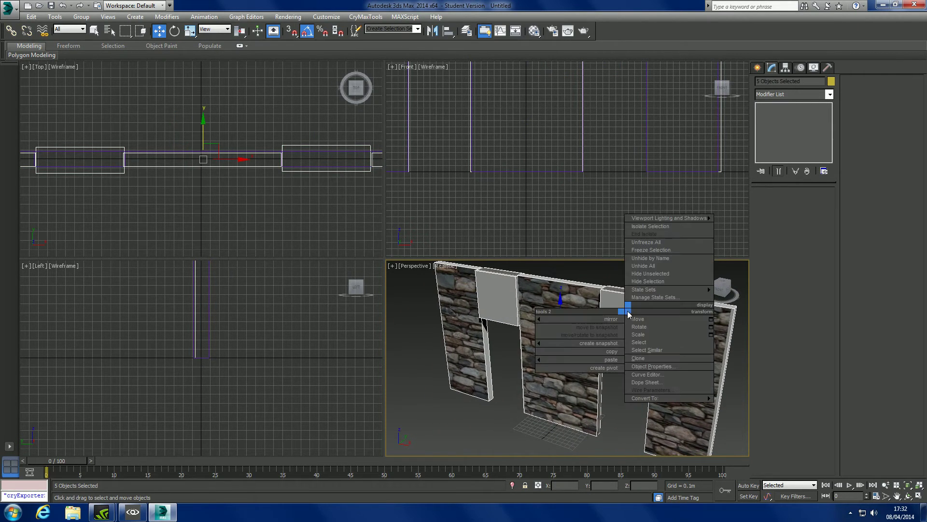
mouse_move(583, 294)
middle_mouse_down()
mouse_move(572, 290)
mouse_move(566, 300)
middle_mouse_up()
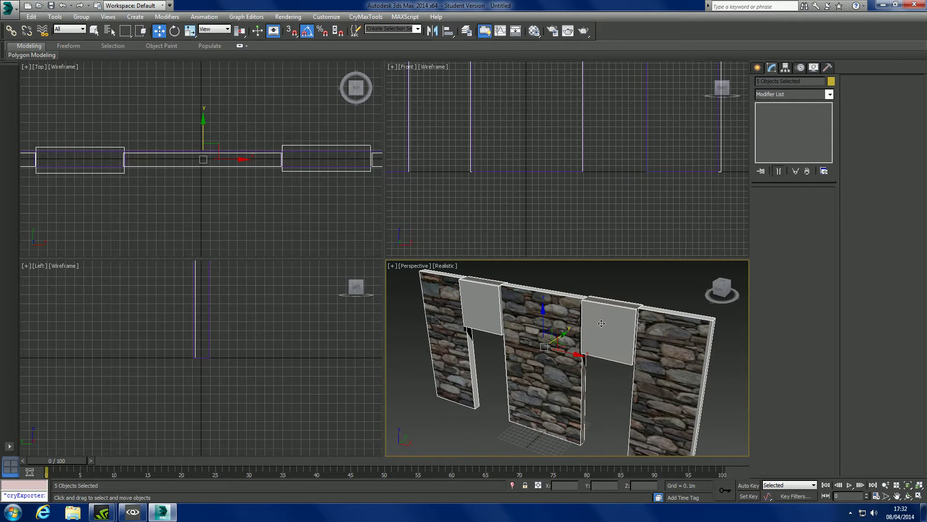
right_click(601, 322)
left_click(638, 378)
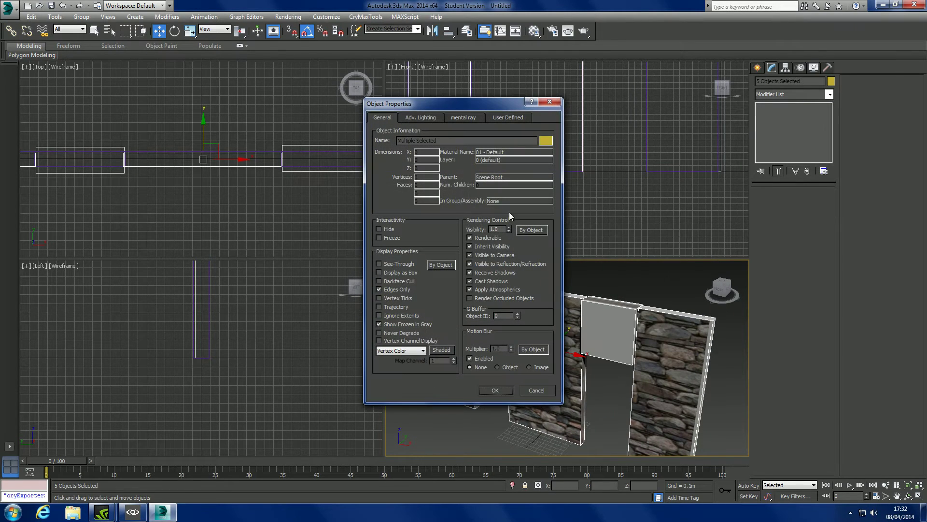
left_click(507, 118)
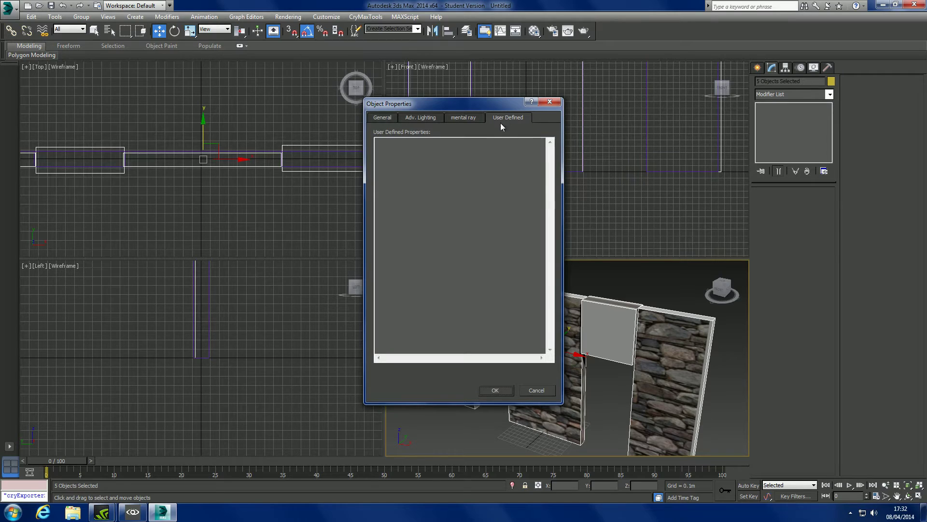
left_click(533, 198)
type("box")
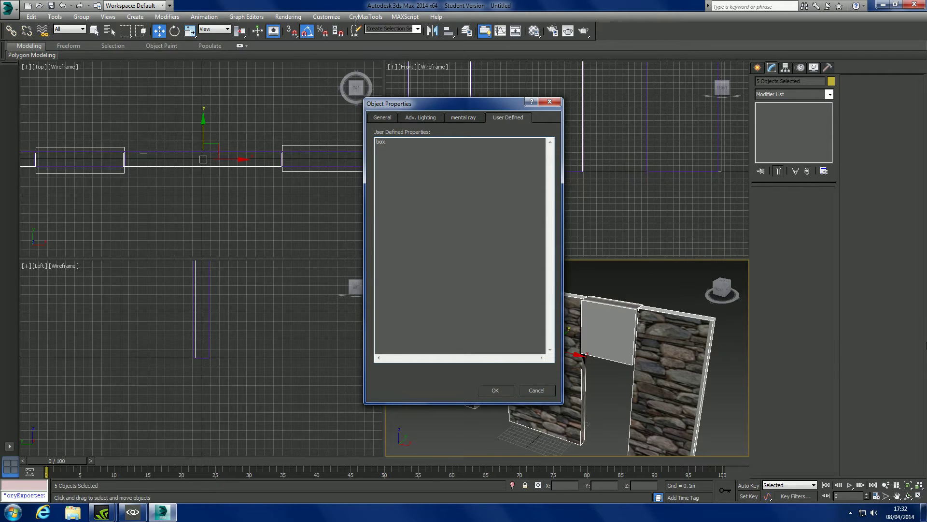
left_click(495, 392)
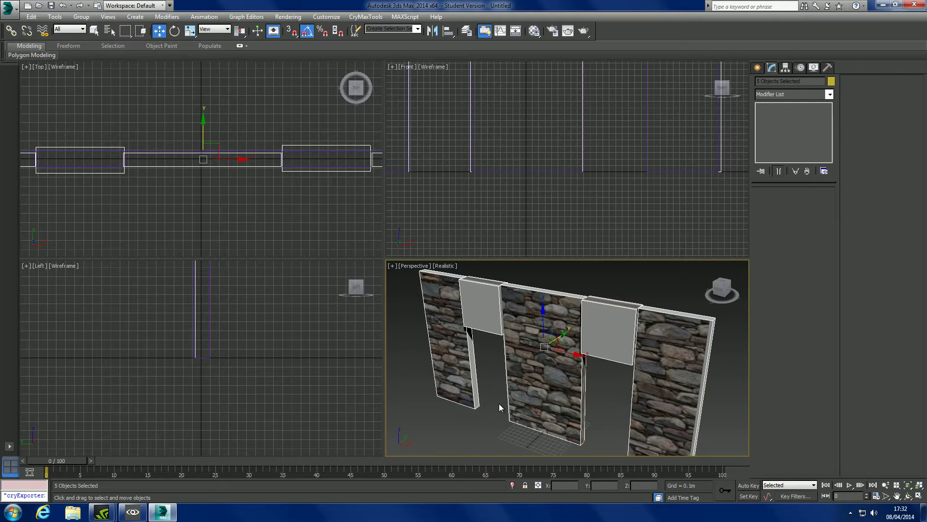
middle_click_drag(500, 361, 619, 324, "alt")
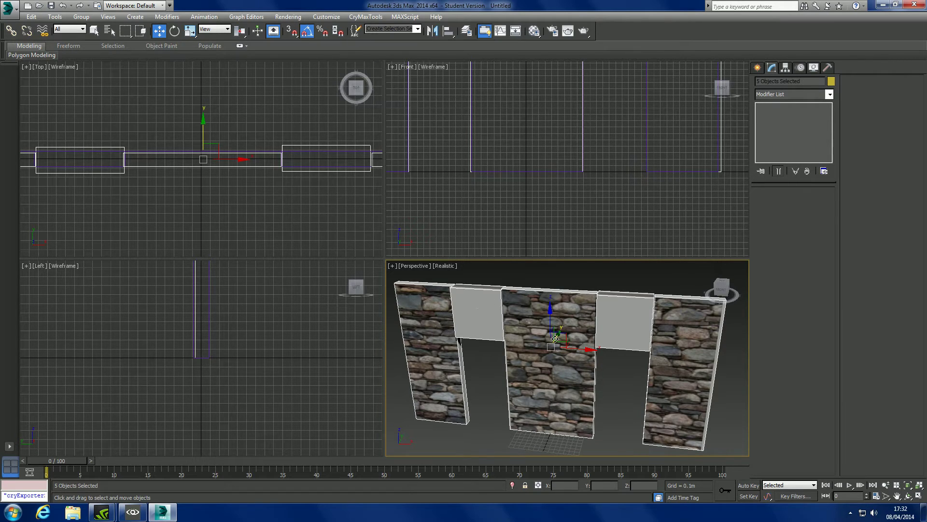
left_click(627, 398)
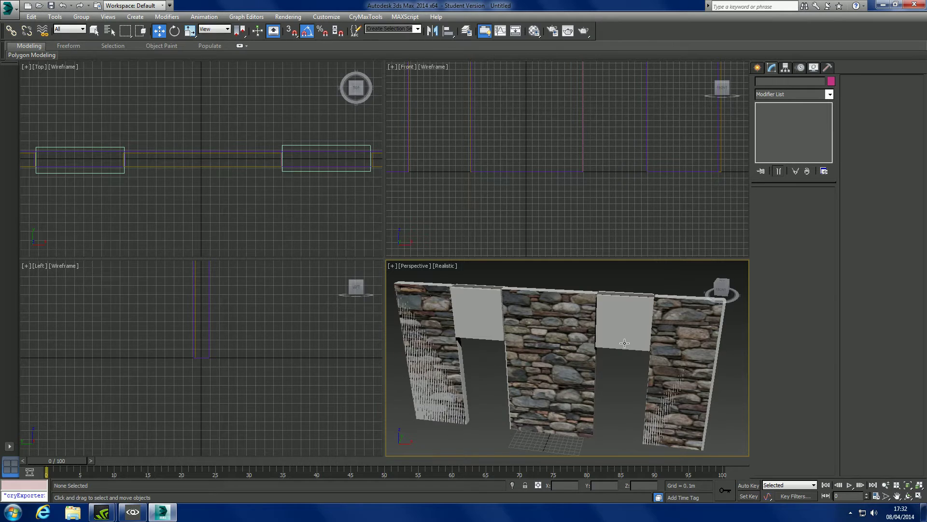
middle_click_drag(627, 398, 631, 357, "alt")
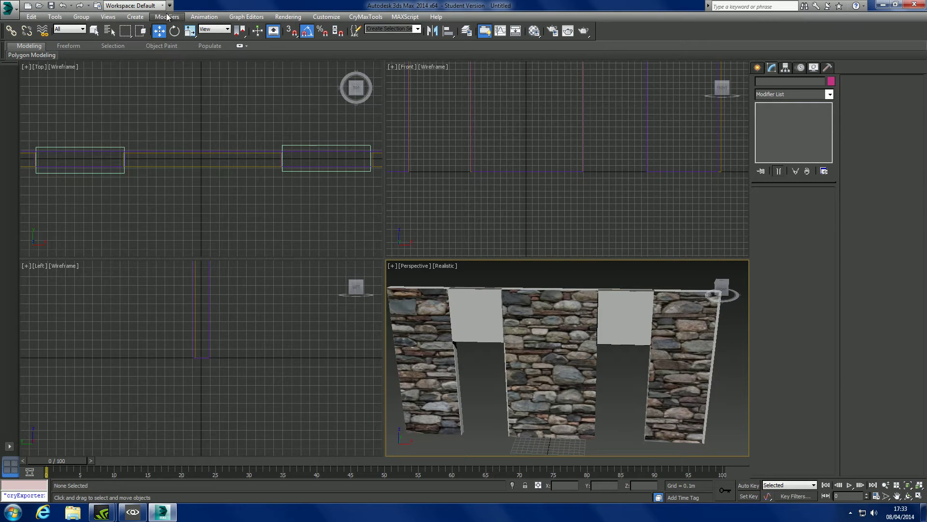
left_click(136, 17)
Step: Create a Dummy helper below the middle wall section
mouse_move(160, 181)
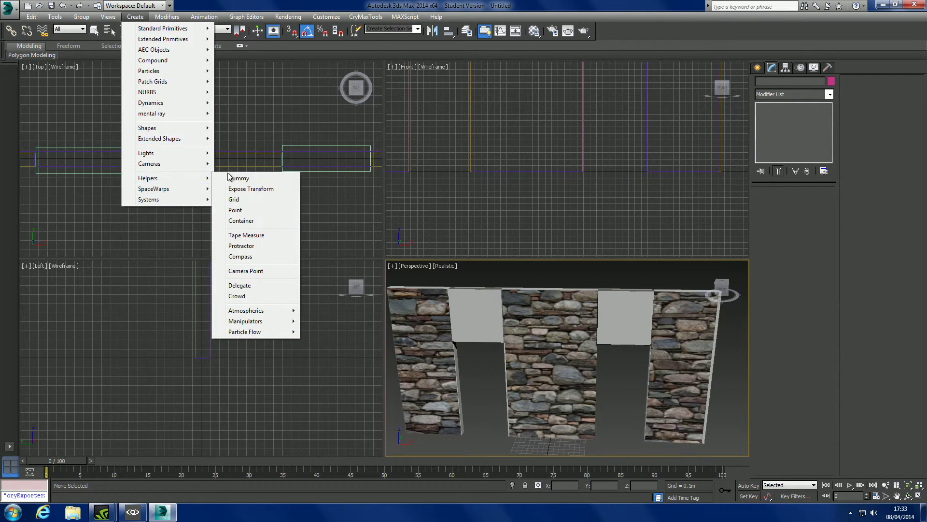
left_click(232, 178)
mouse_move(581, 399)
middle_mouse_down()
mouse_move(583, 414)
mouse_move(584, 405)
middle_mouse_up()
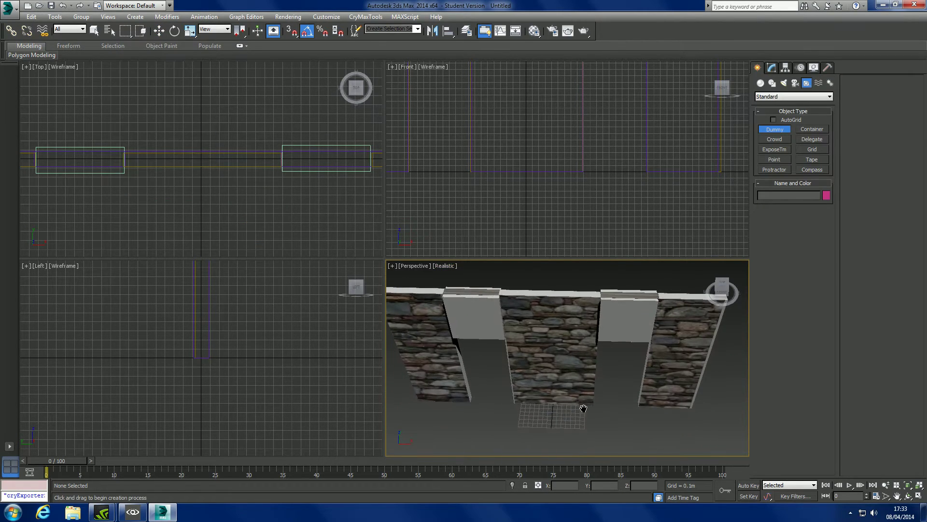
left_click_drag(546, 406, 569, 398)
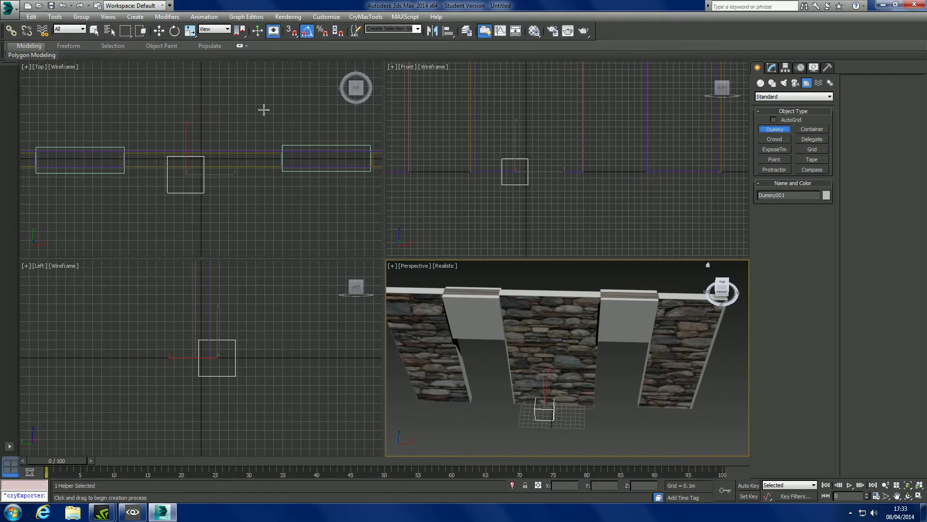
Step: Position Dummy001 at the world origin by entering 0 for its coordinates
left_click(159, 32)
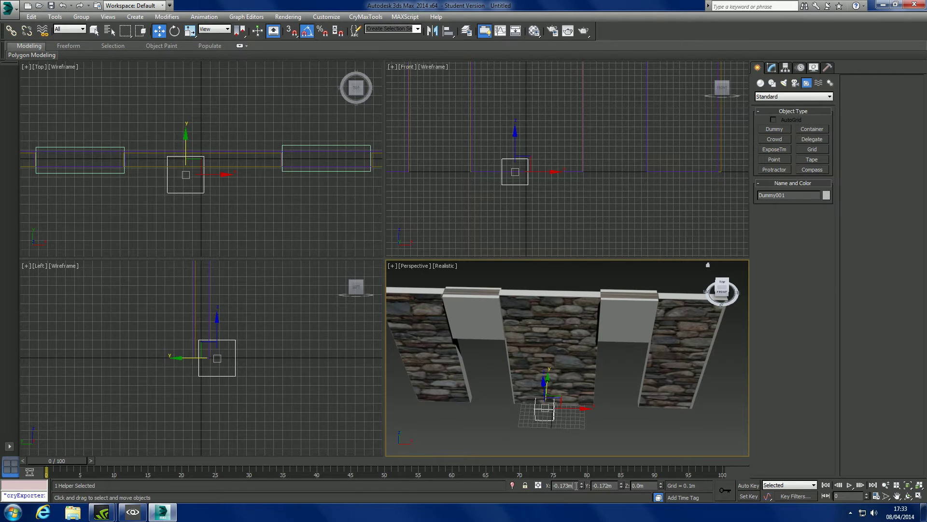
left_click_drag(573, 486, 524, 484)
type("0")
key("Return")
key("Tab")
type("0")
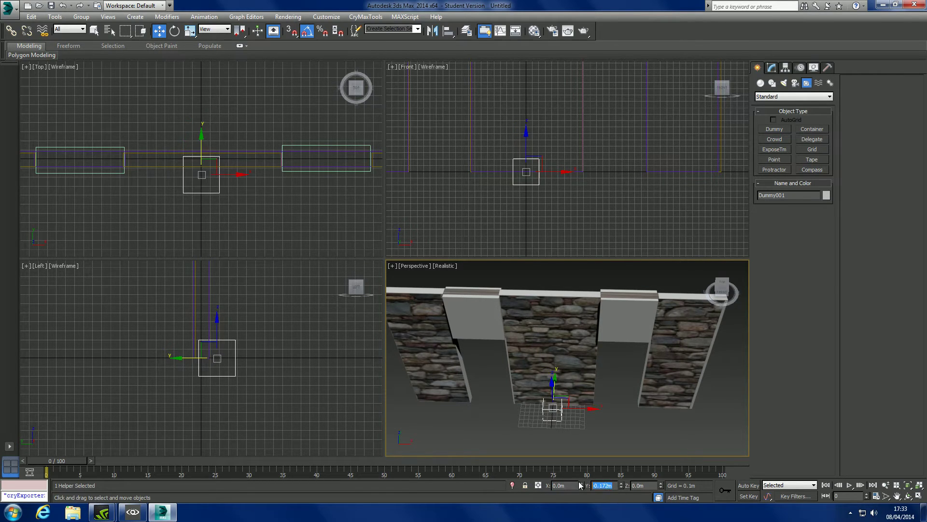
key("Tab")
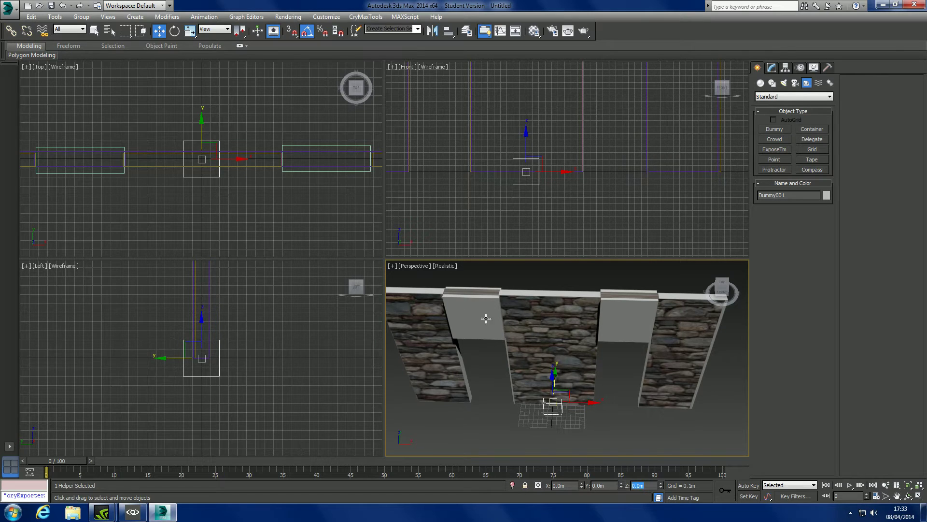
mouse_move(547, 364)
middle_mouse_down("alt")
mouse_move(533, 323)
mouse_move(548, 356)
middle_mouse_up("alt")
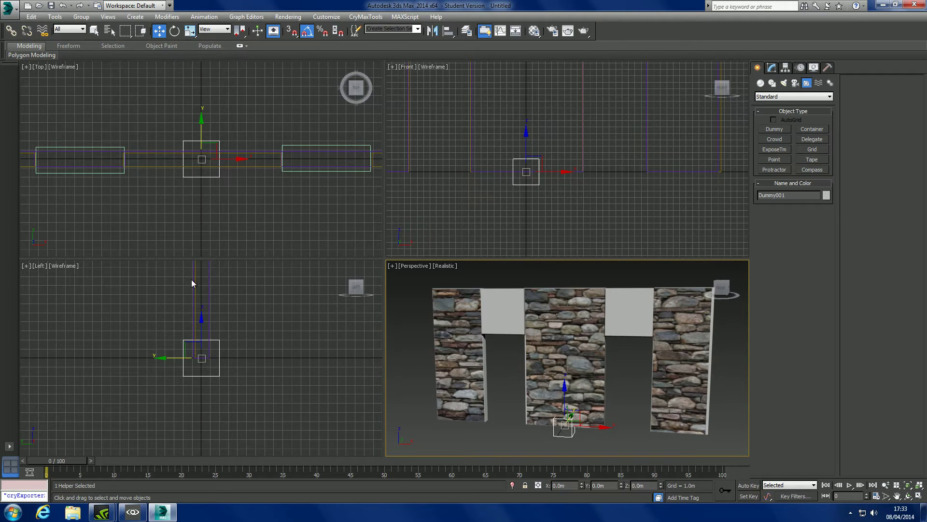
Step: Select $physical_proxy_01 through $physical_proxy_05 plus wall_rendermesh from the object list
right_click(205, 292)
key("h")
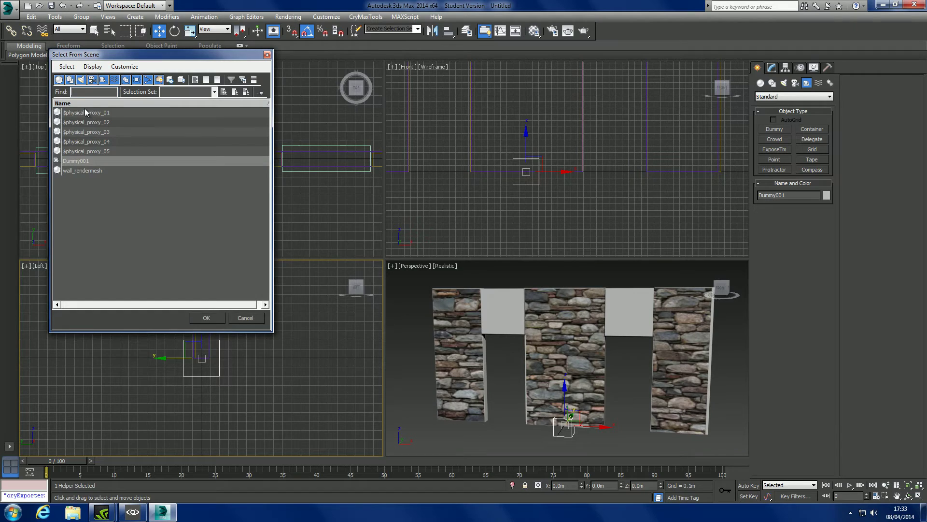
left_click(85, 112)
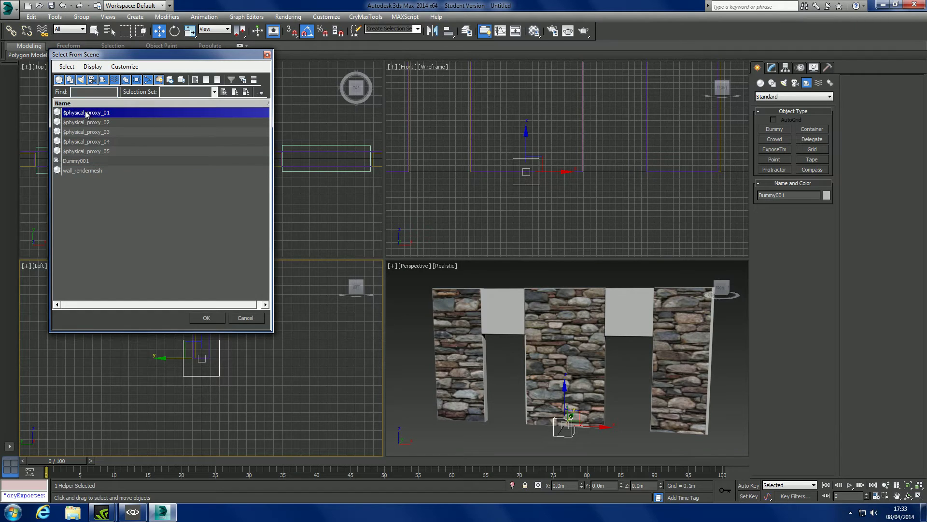
left_click(88, 154, "shift")
left_click(90, 169, "ctrl")
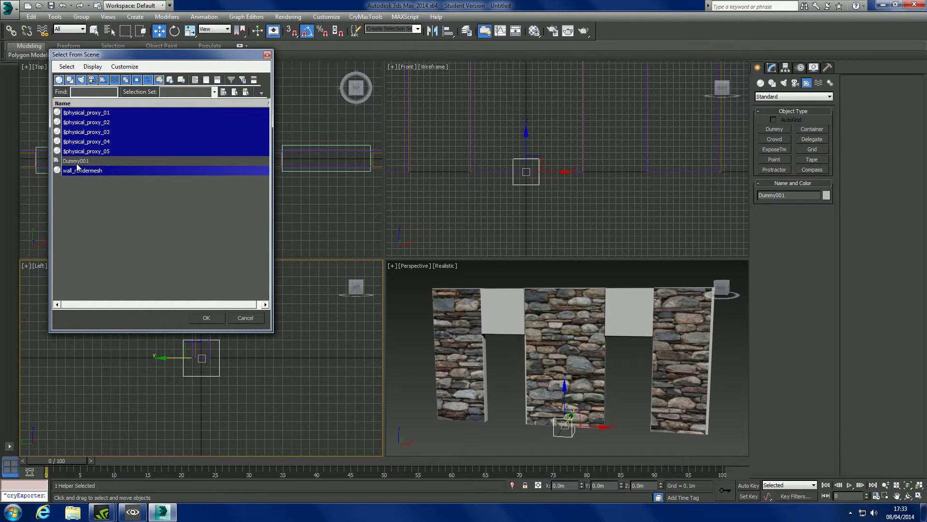
left_click(206, 318)
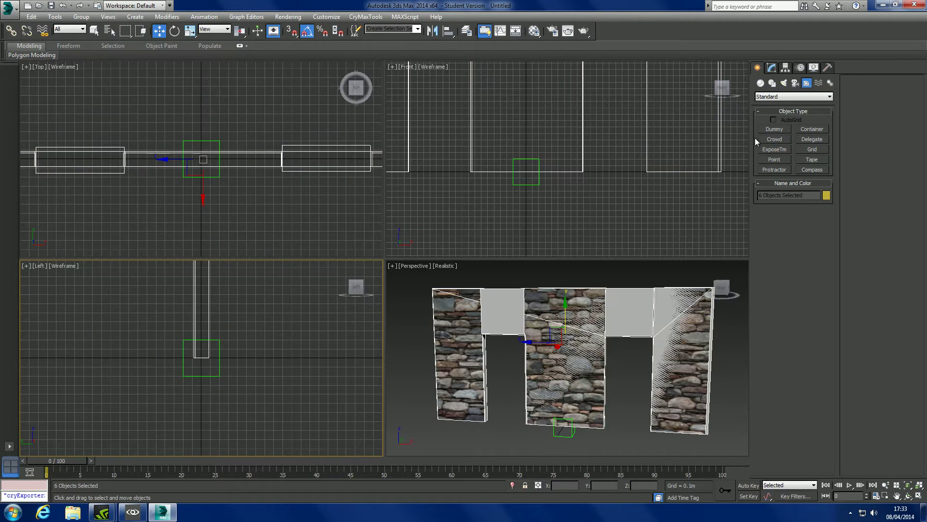
Step: With Affect Pivot Only, move the six objects' pivots to X 0 and Y 0
left_click(786, 68)
left_click(793, 128)
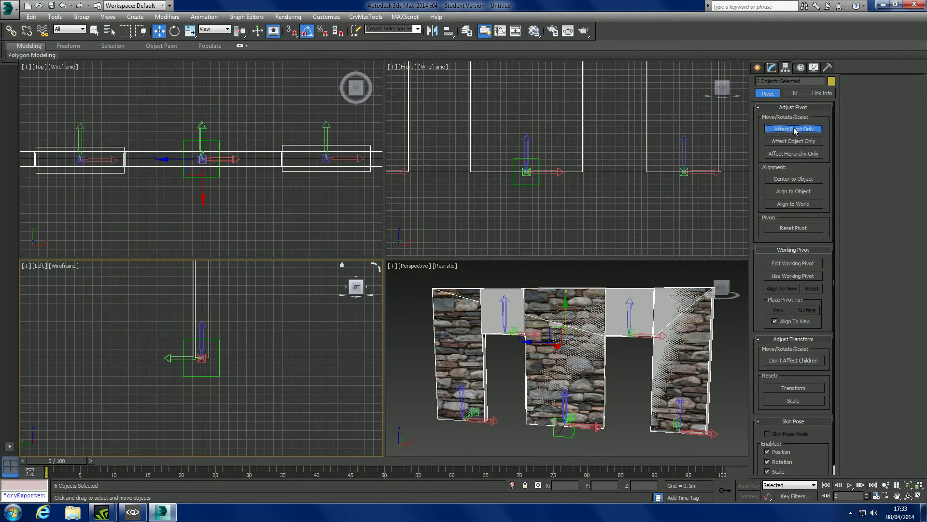
left_click(569, 484)
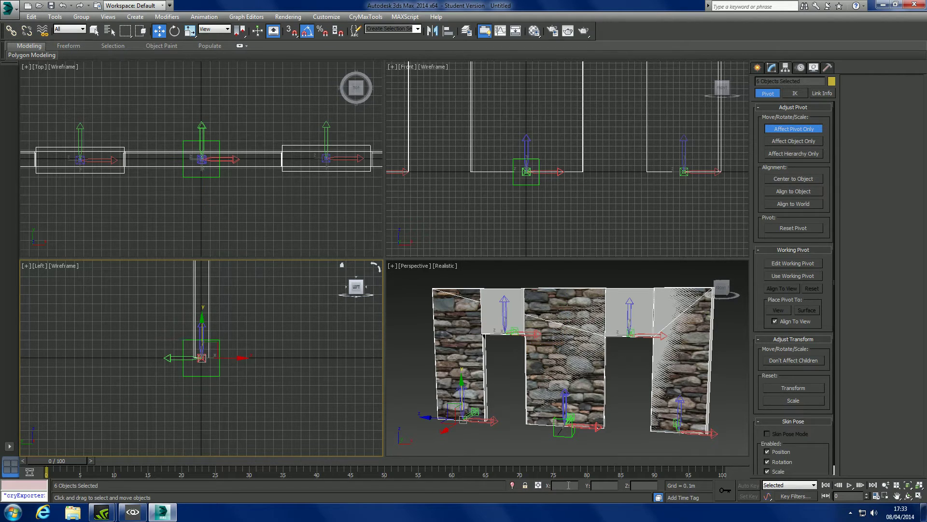
type("0")
key("Return")
left_click(605, 485)
type("0")
key("Return")
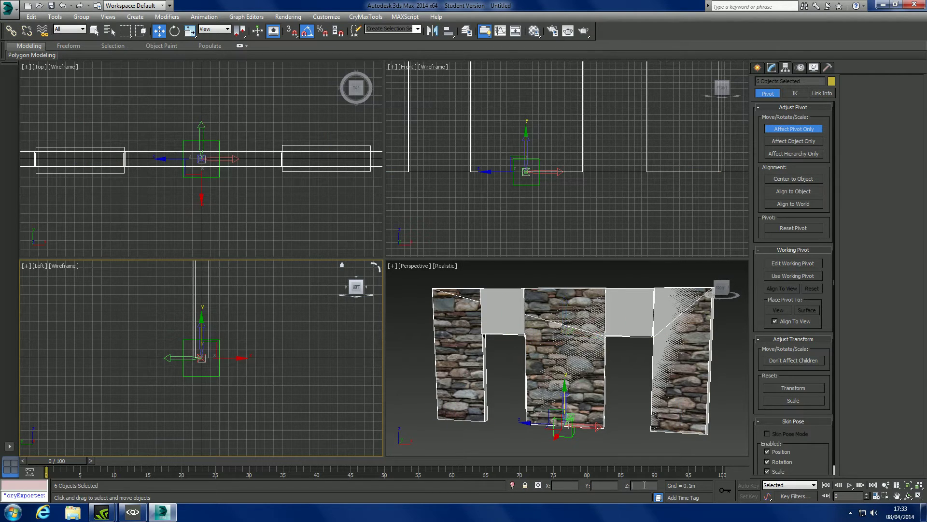
left_click(786, 129)
left_click(757, 67)
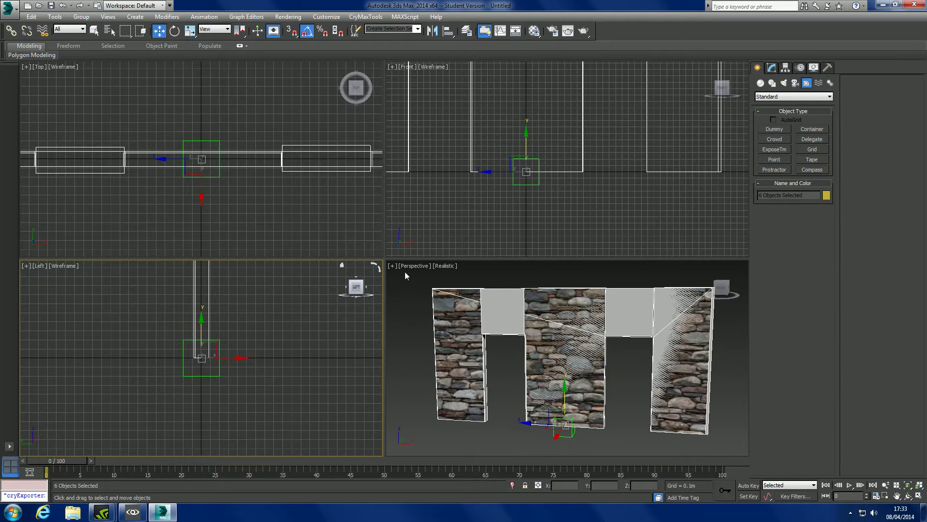
left_click_drag(405, 272, 685, 398)
left_click_drag(565, 397, 566, 342)
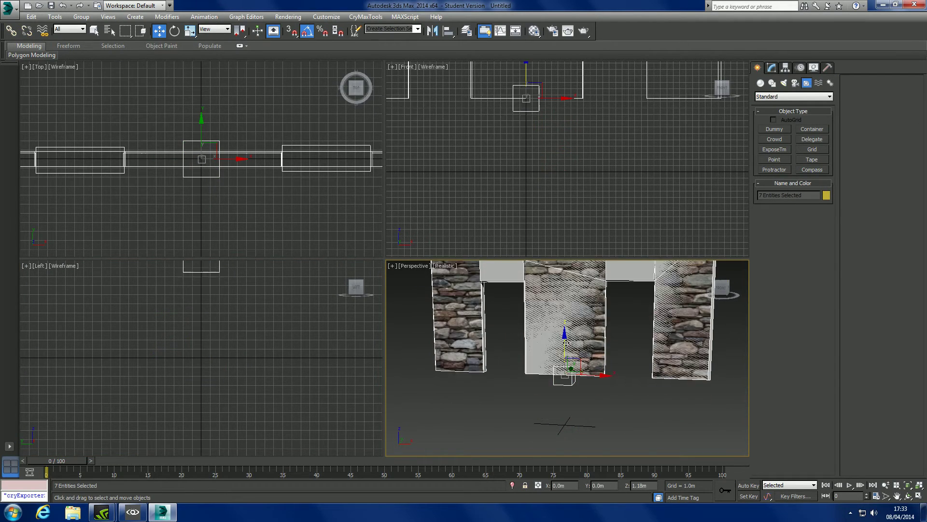
left_click(174, 30)
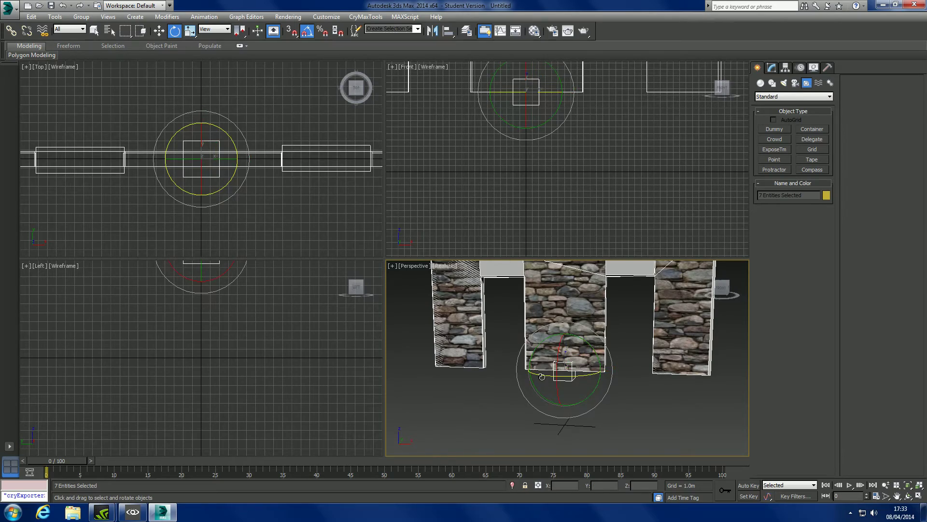
left_click_drag(542, 376, 661, 381)
key("ctrl+z")
key("ctrl+z")
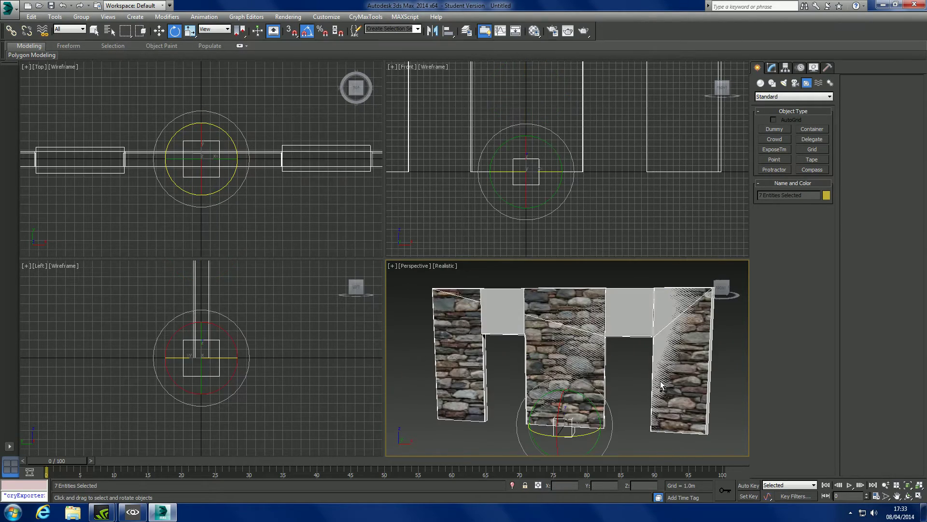
middle_click_drag(586, 338, 549, 409, "alt")
left_click(606, 362)
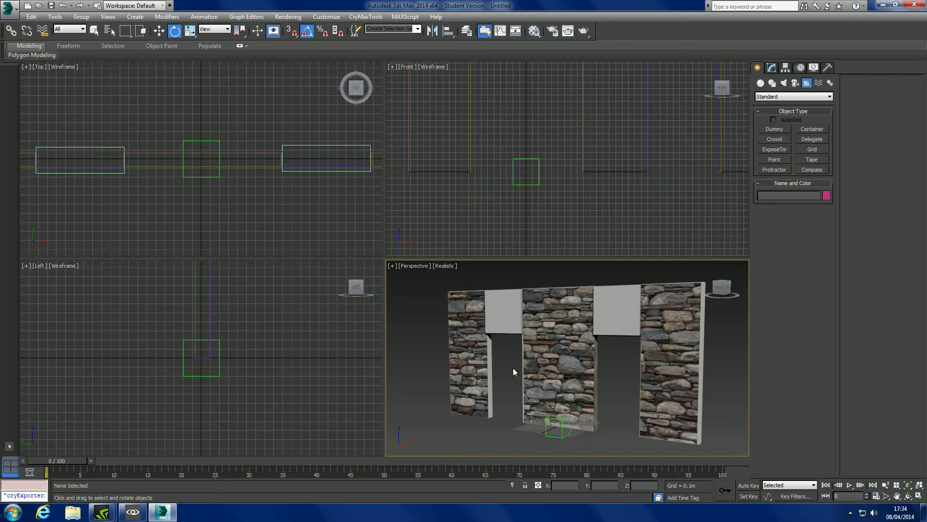
left_click(558, 422)
Step: Change the dummy helper's name from Dummy001 to 'wall'
left_click(772, 68)
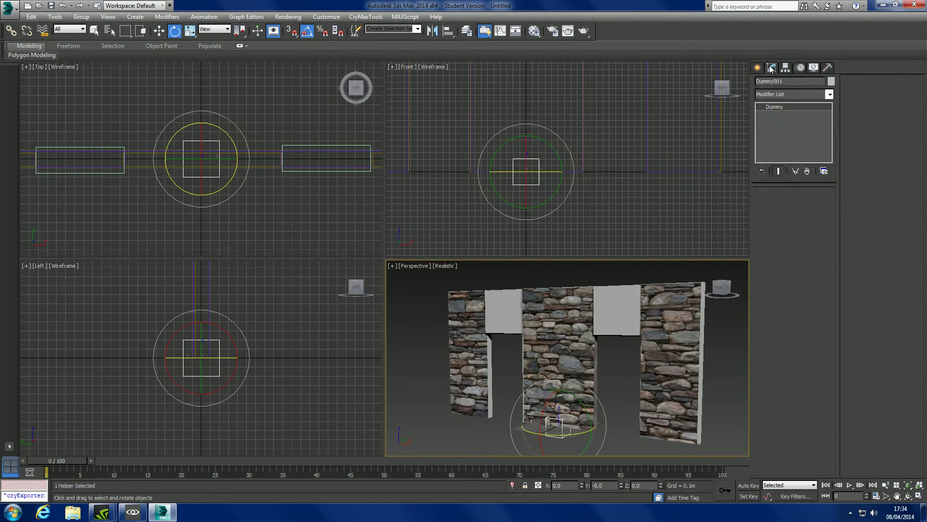
left_click(548, 327)
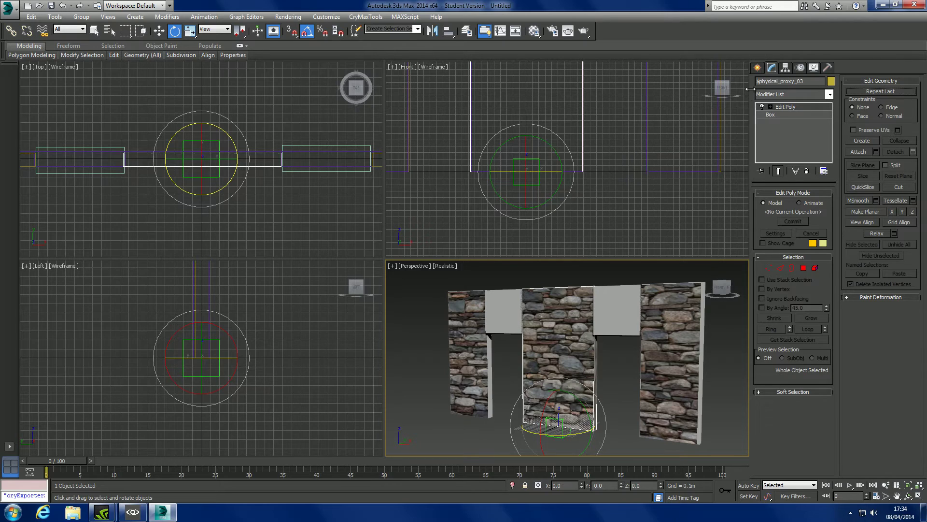
left_click(564, 431)
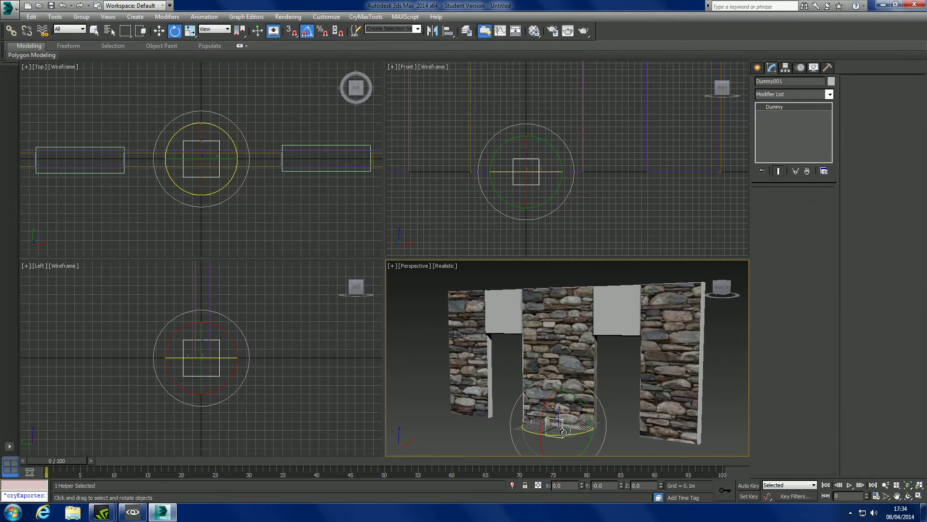
double_click(789, 82)
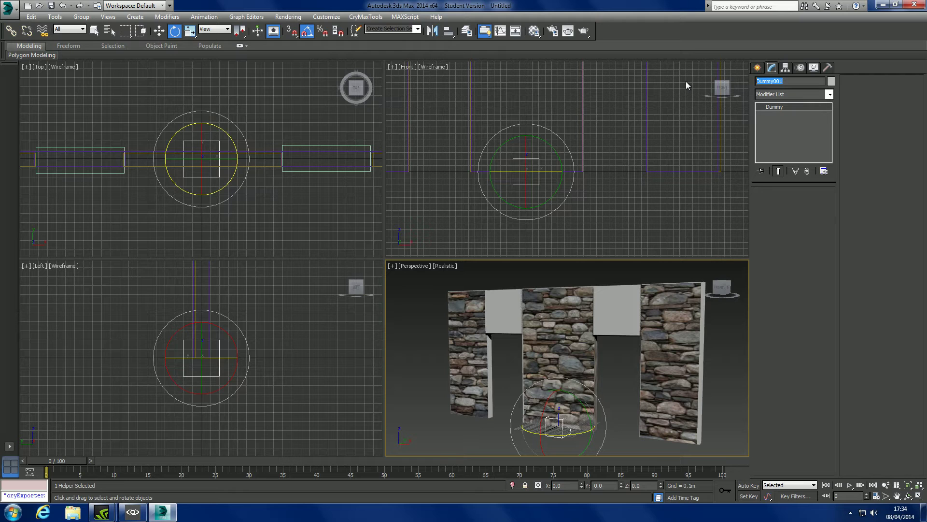
type("wall")
Step: Click through the proxies and wall_rendermesh to check their names, ending on the wall dummy
middle_click_drag(579, 346, 610, 364, "alt")
left_click(611, 364)
middle_click_drag(565, 386, 568, 373)
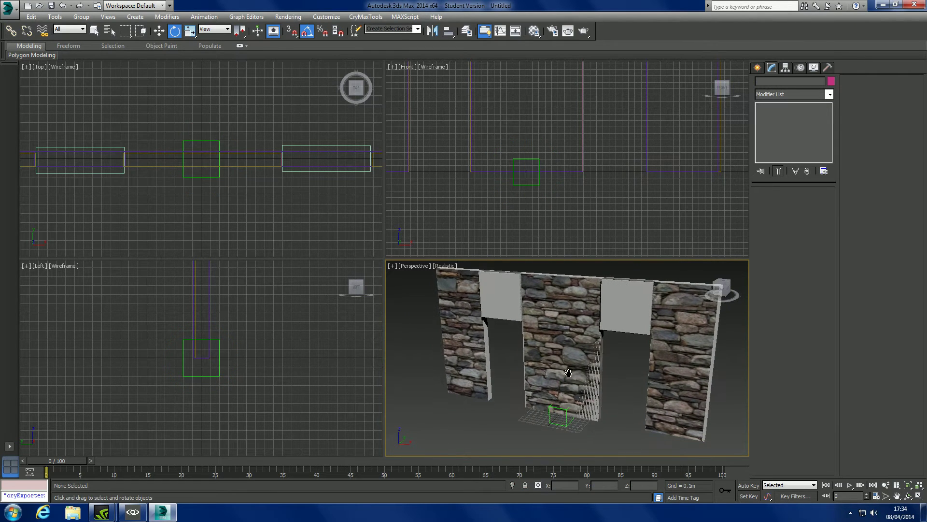
left_click(561, 410)
left_click(529, 338)
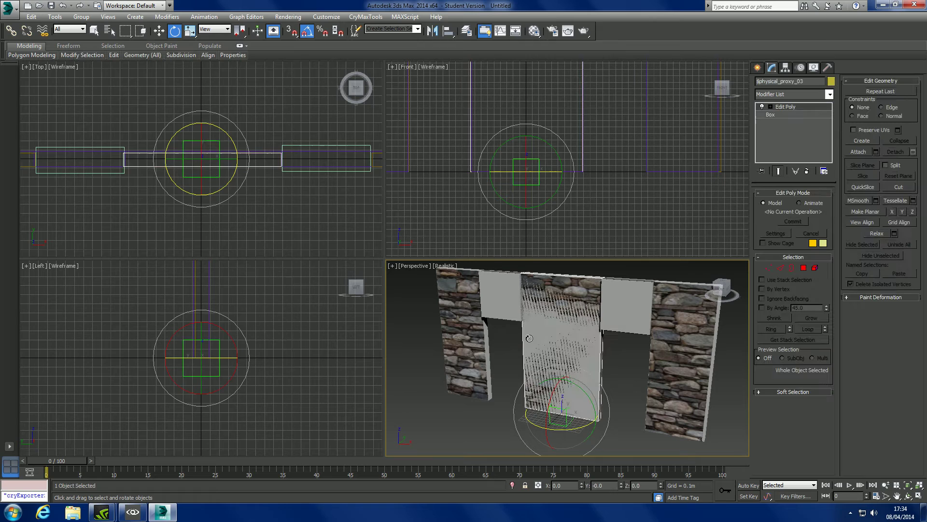
left_click(502, 339)
left_click(446, 340)
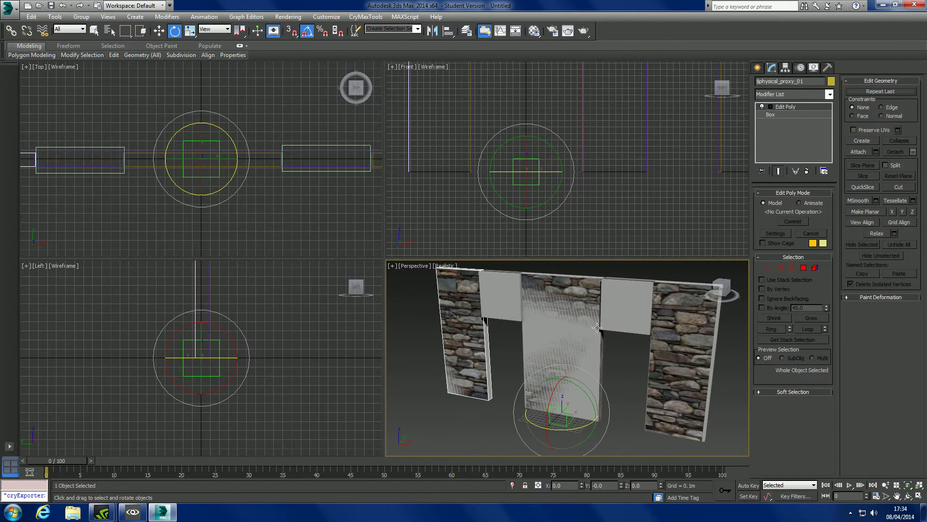
left_click(688, 350)
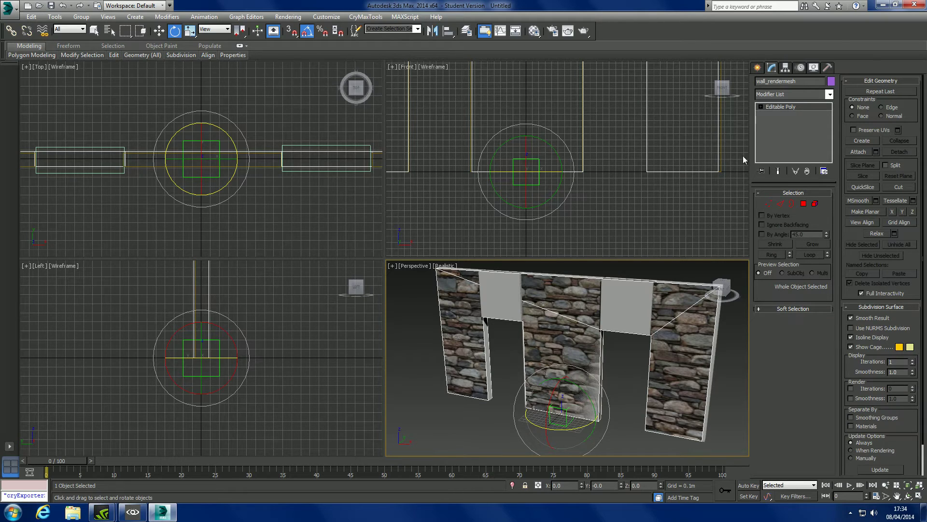
left_click(567, 422)
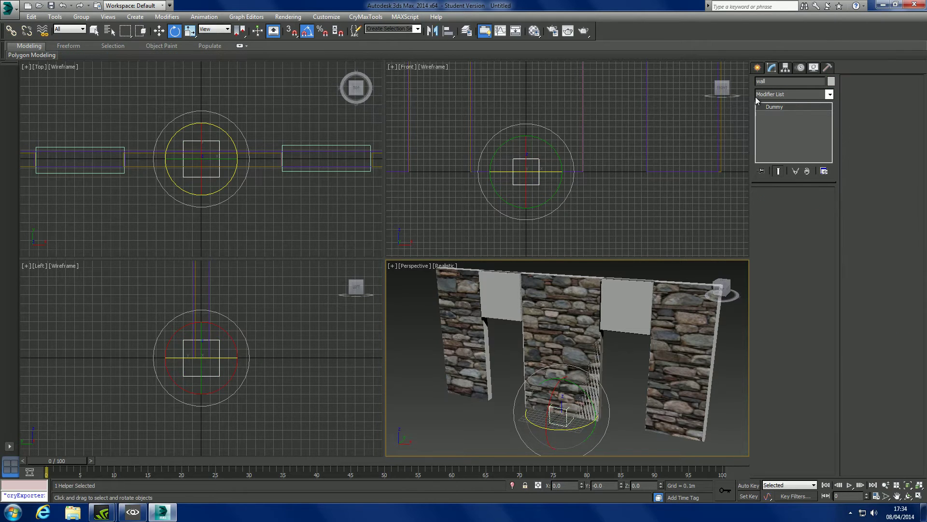
middle_click_drag(563, 365, 340, 120, "alt")
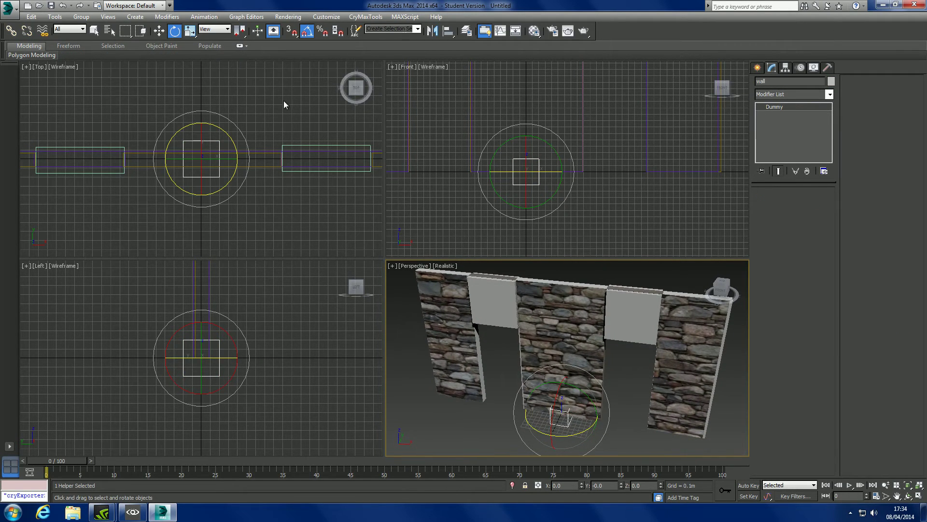
Step: Open a new Schematic View, maximise it and lay the nodes out in Hierarchy Mode
left_click(252, 19)
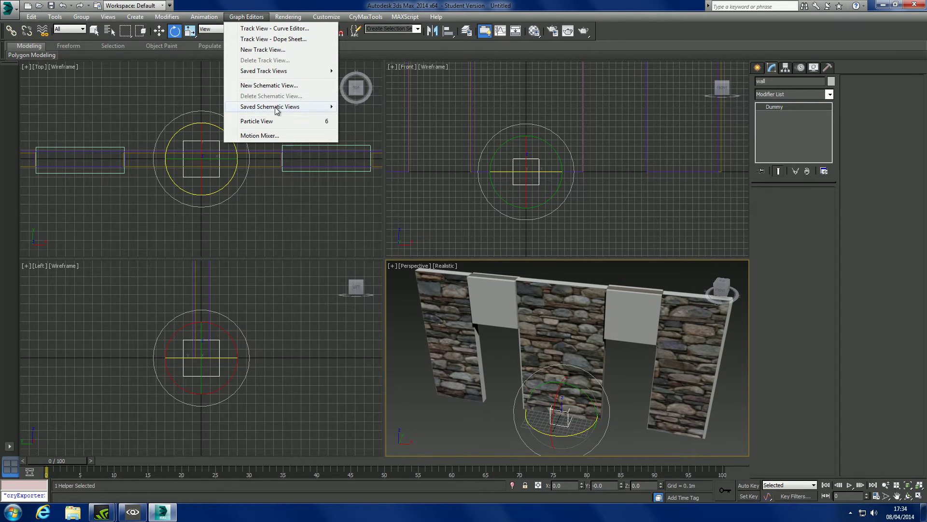
left_click(273, 85)
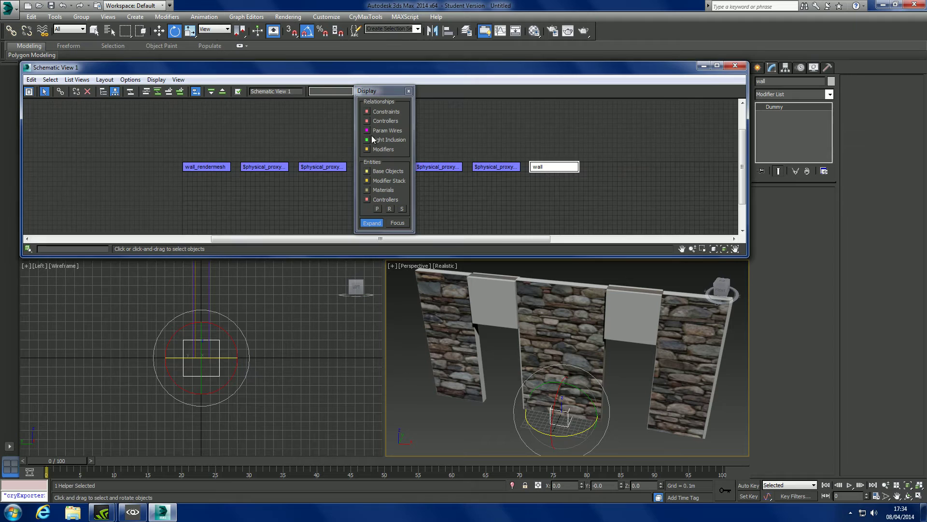
left_click(408, 91)
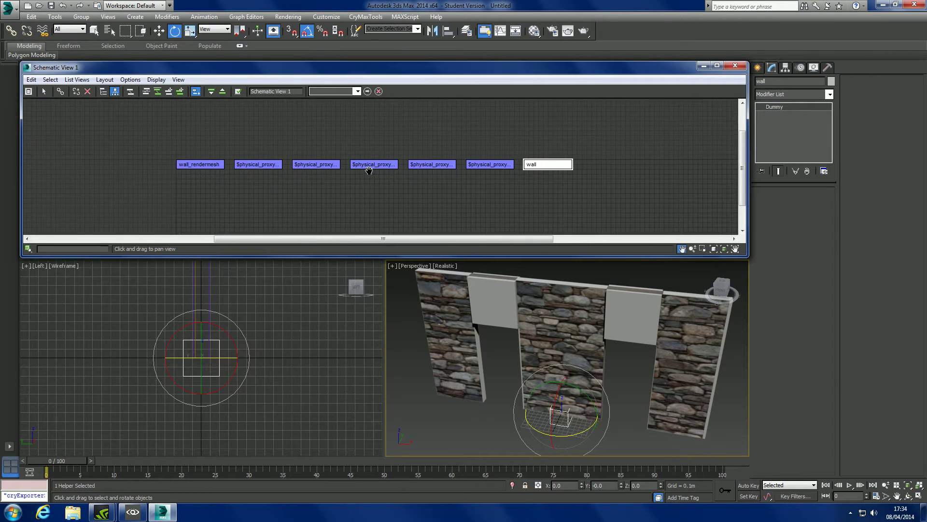
double_click(413, 67)
scroll(379, 149, "up", 1)
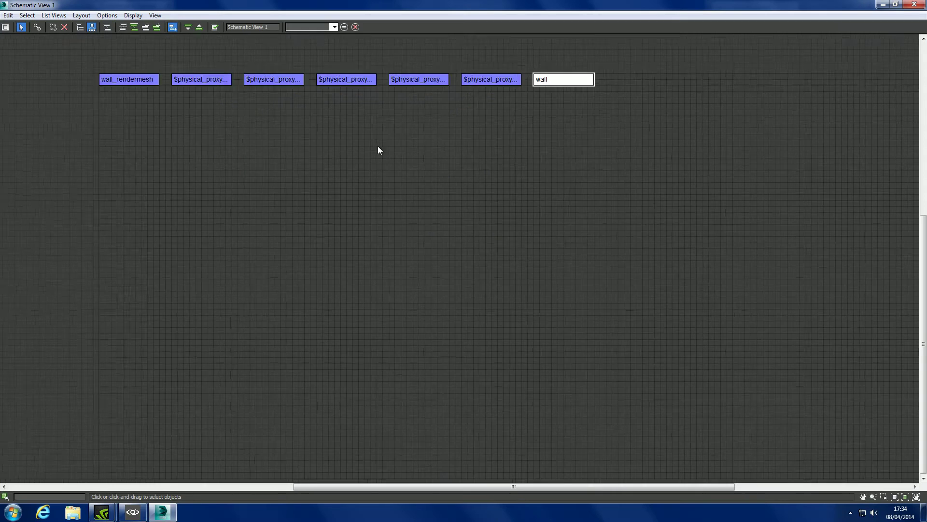
middle_click_drag(379, 149, 443, 173)
scroll(430, 234, "up", 1)
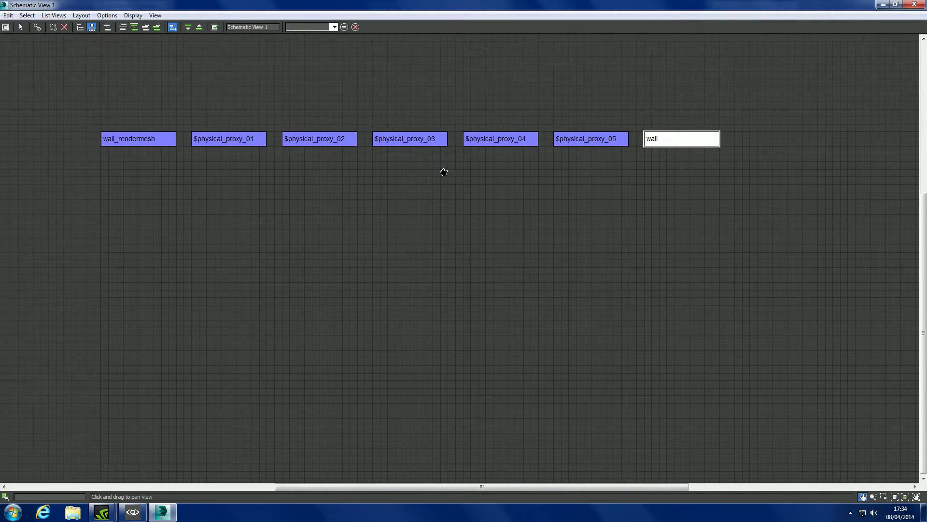
left_click(79, 28)
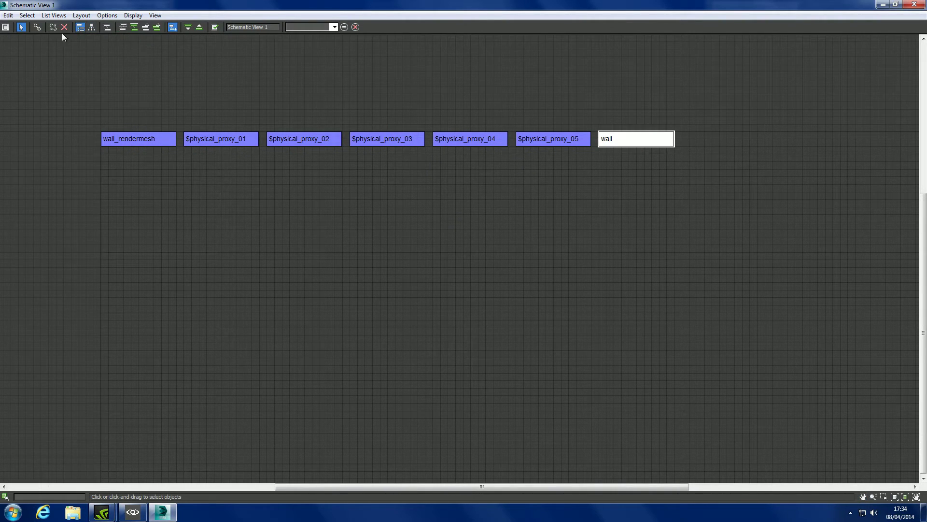
Step: Link wall_rendermesh under wall and proxies 01–05 under wall_rendermesh
left_click(37, 27)
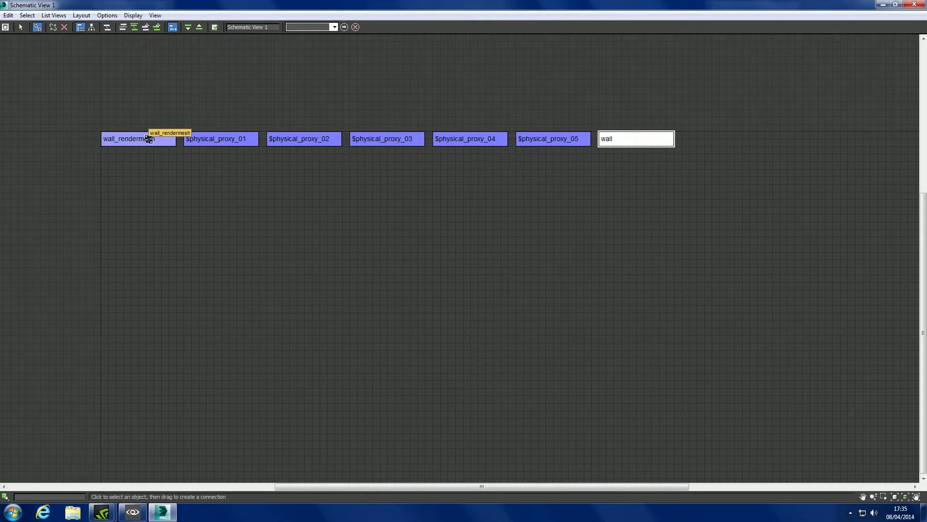
left_click_drag(149, 139, 624, 143)
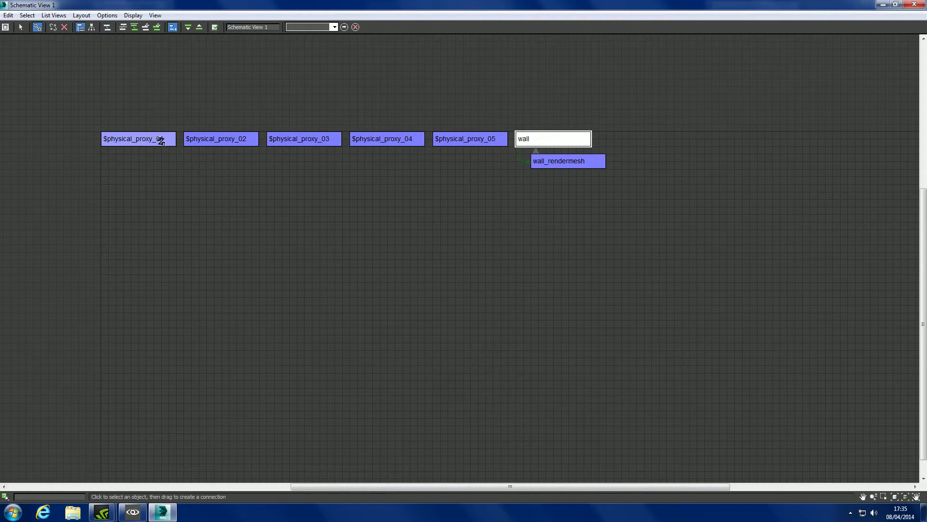
left_click_drag(139, 140, 584, 163)
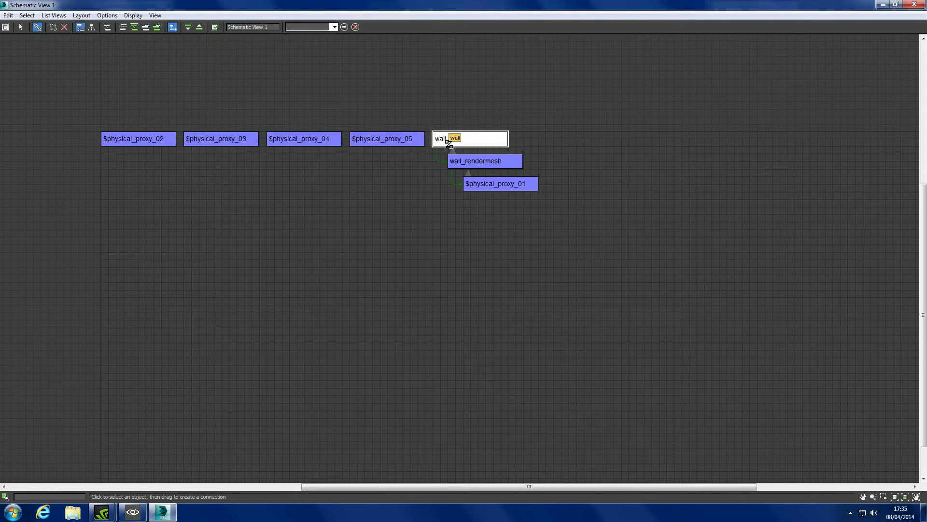
left_click_drag(156, 140, 326, 163)
left_click_drag(140, 145, 249, 161)
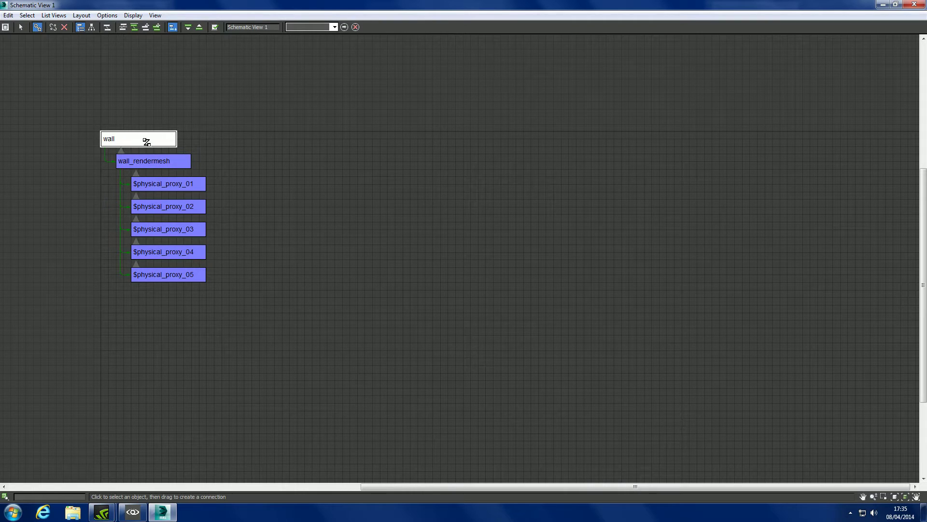
left_click(915, 5)
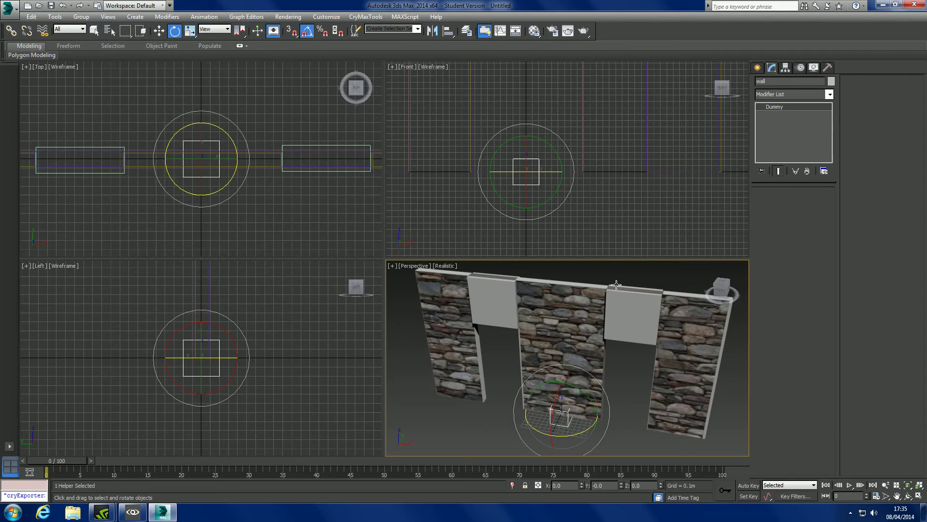
middle_click_drag(617, 285, 606, 304, "alt")
left_click(159, 31)
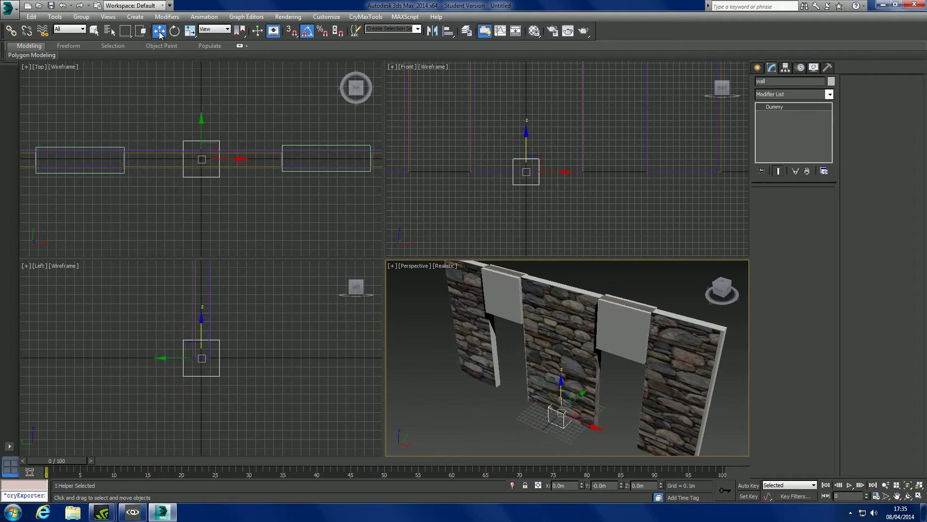
middle_click_drag(581, 344, 572, 366, "alt")
left_click_drag(564, 382, 553, 309)
right_click(551, 307)
mouse_move(575, 338)
middle_mouse_down()
mouse_move(573, 358)
mouse_move(563, 347)
mouse_move(579, 352)
mouse_move(573, 341)
middle_mouse_up()
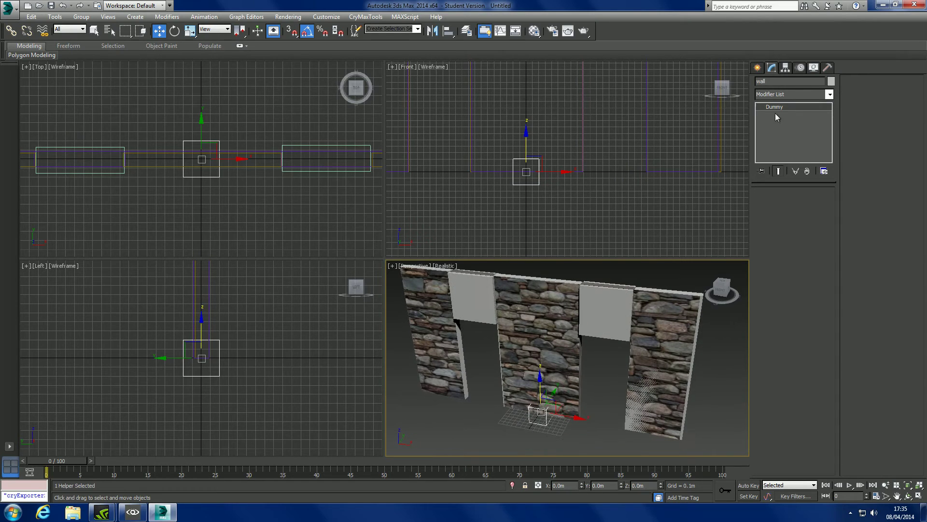
Step: Marquee-select all seven wall pieces from the Utilities panel and try the Reset XForm options
left_click(827, 67)
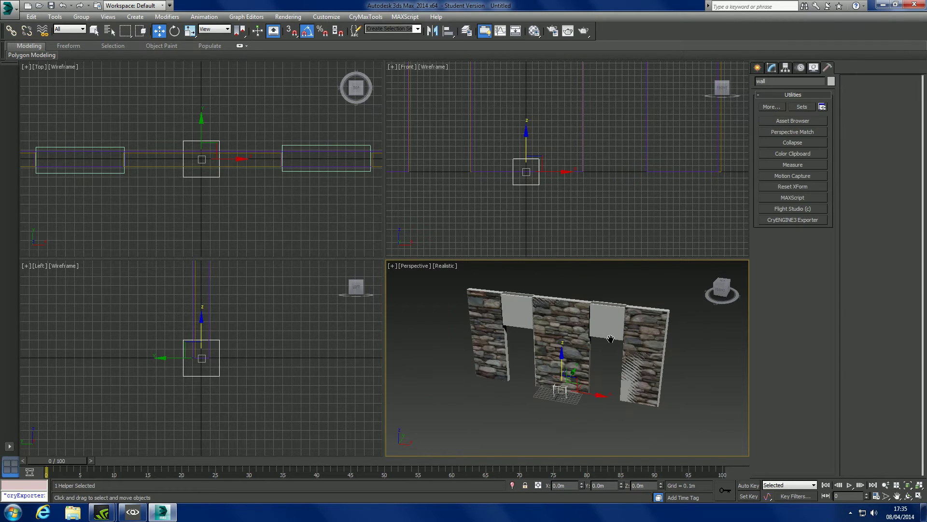
scroll(609, 338, "down", 3)
left_click_drag(635, 347, 743, 422)
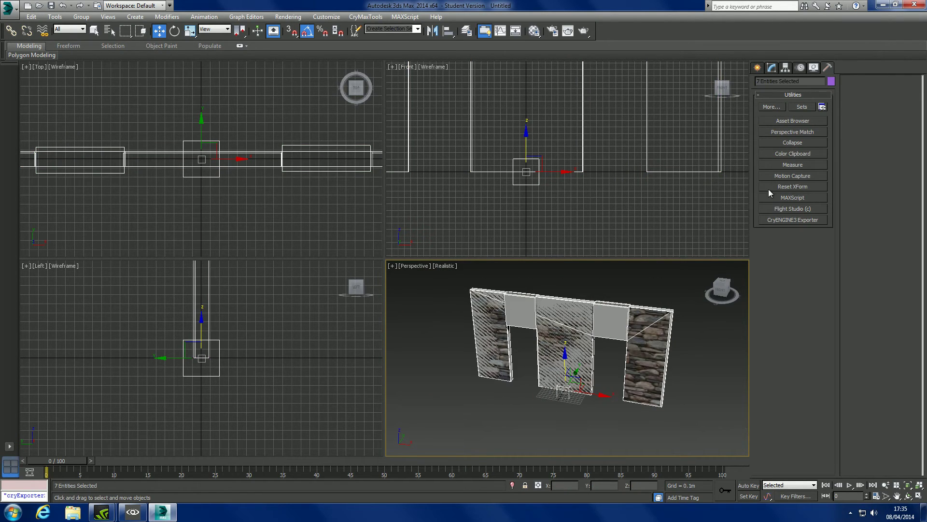
left_click(791, 187)
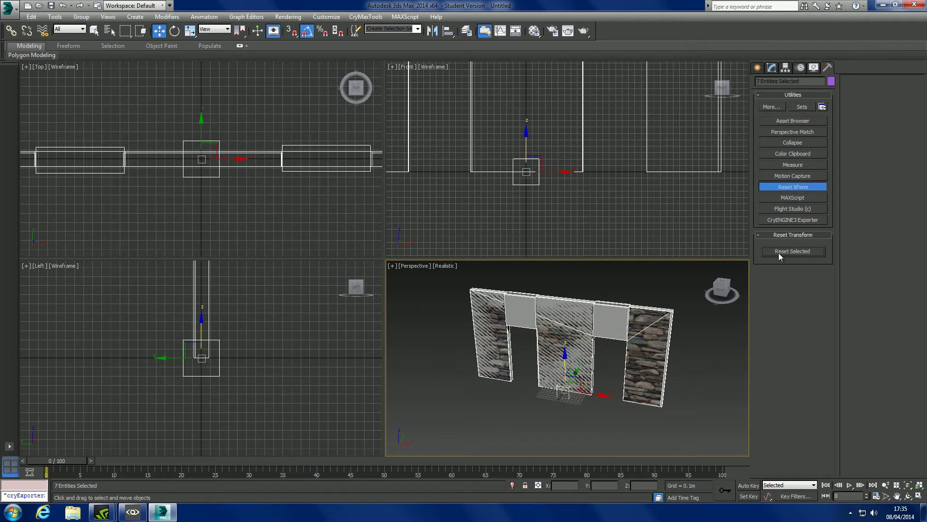
left_click(703, 381)
scroll(558, 396, "up", 6)
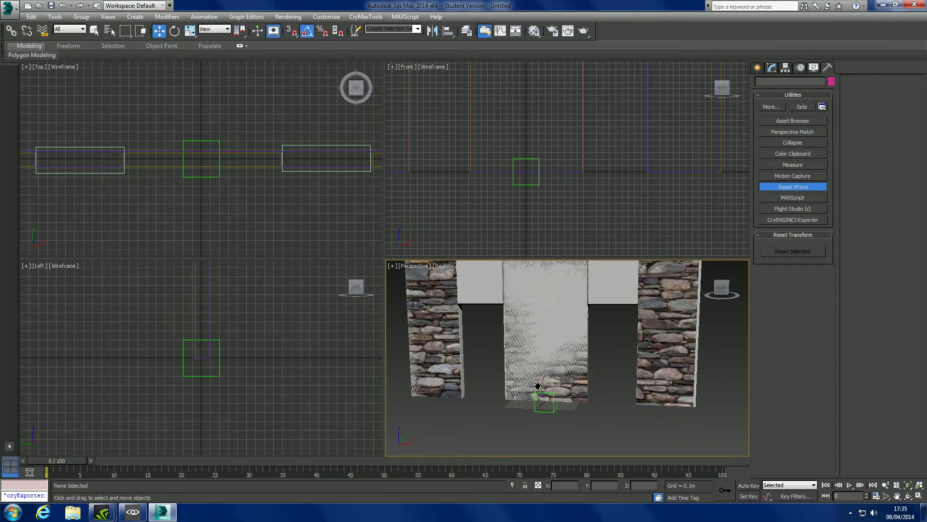
left_click(789, 187)
Step: Select wall_rendermesh for export, briefly checking the middle proxy $physical_proxy_03
middle_click_drag(589, 366, 555, 390, "alt")
scroll(555, 390, "down", 6)
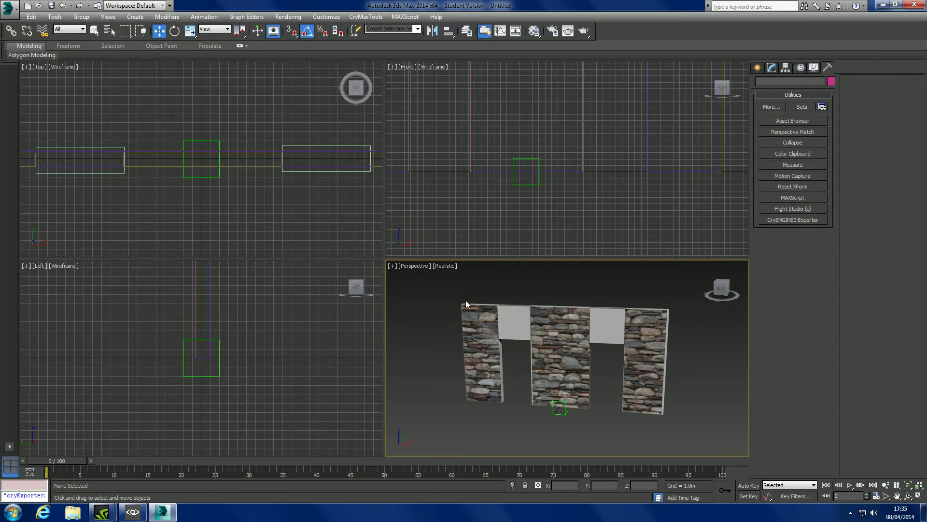
left_click_drag(641, 372, 730, 408)
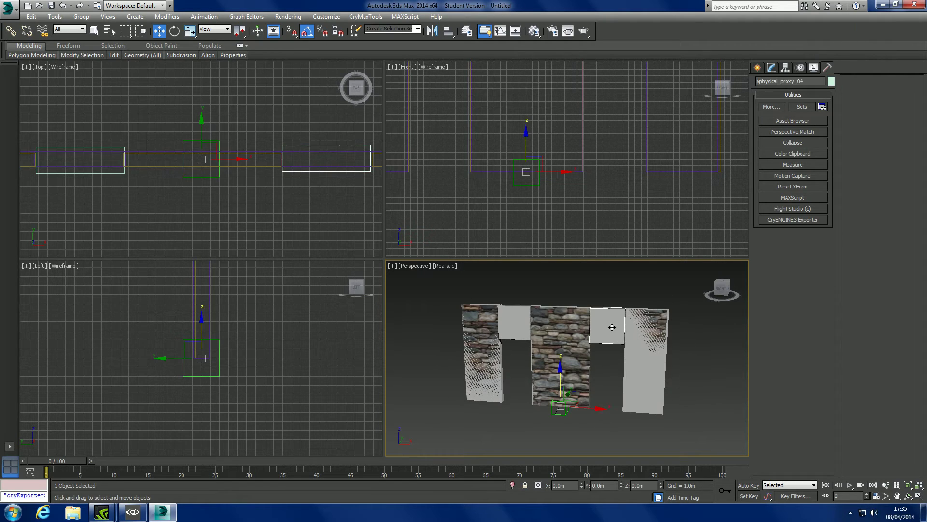
left_click(568, 340)
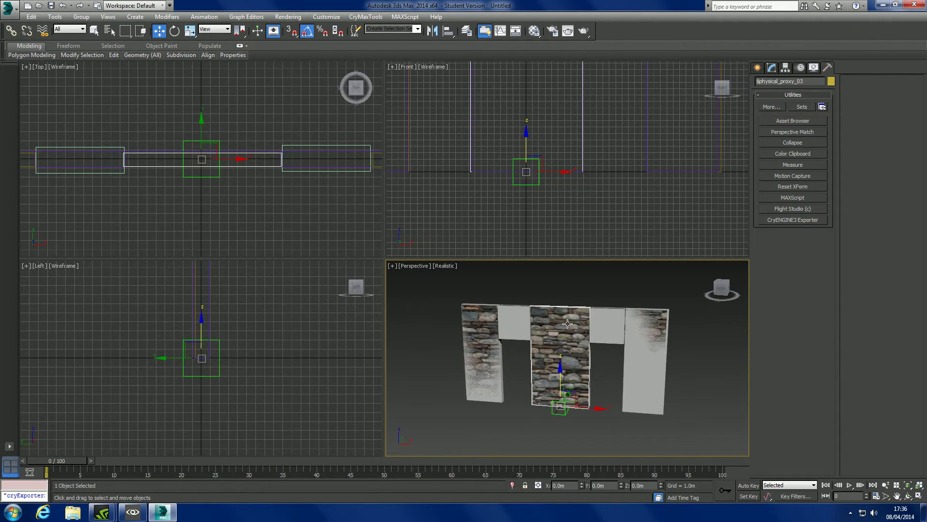
left_click(481, 335)
middle_click_drag(578, 293, 579, 318, "alt")
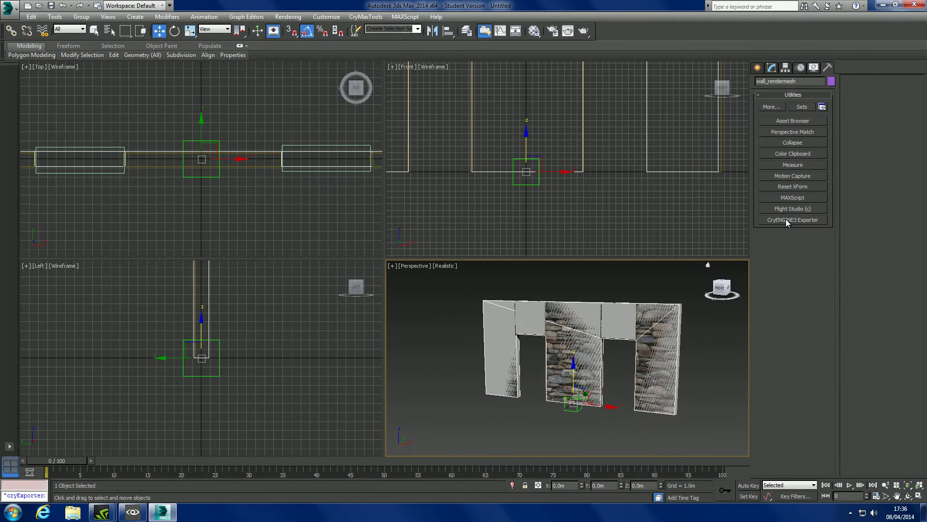
left_click(787, 218)
Step: Create a CryENGINE material for the wall and save it as testproxywall.mtl in ComplexProxyTut
left_click(534, 30)
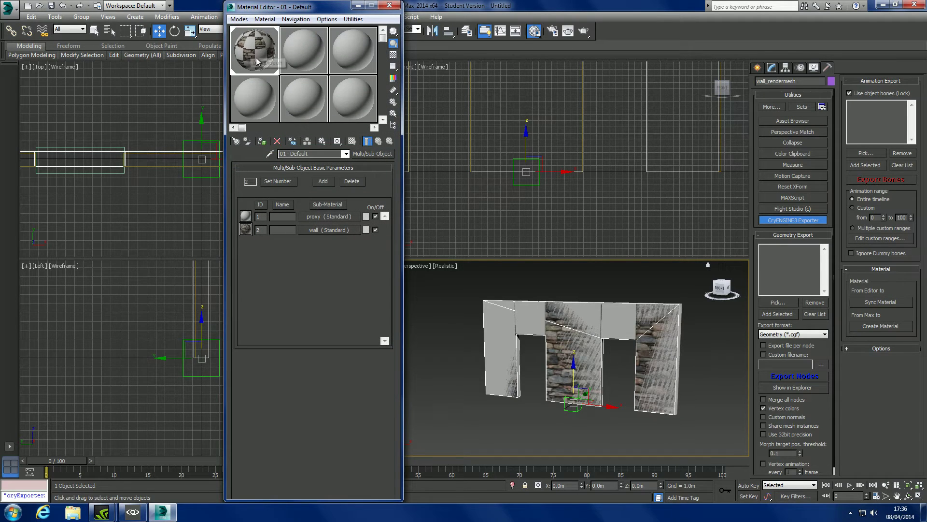
left_click(390, 6)
left_click(883, 325)
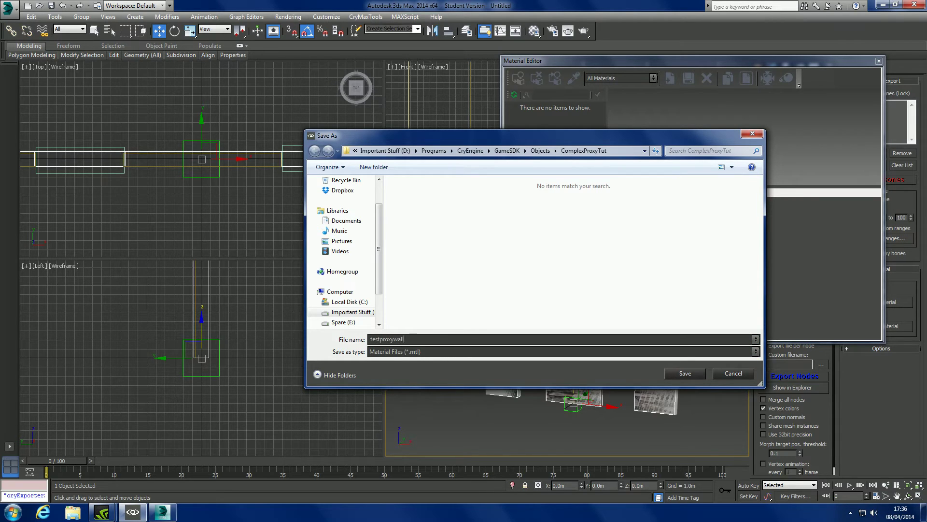
key("Return")
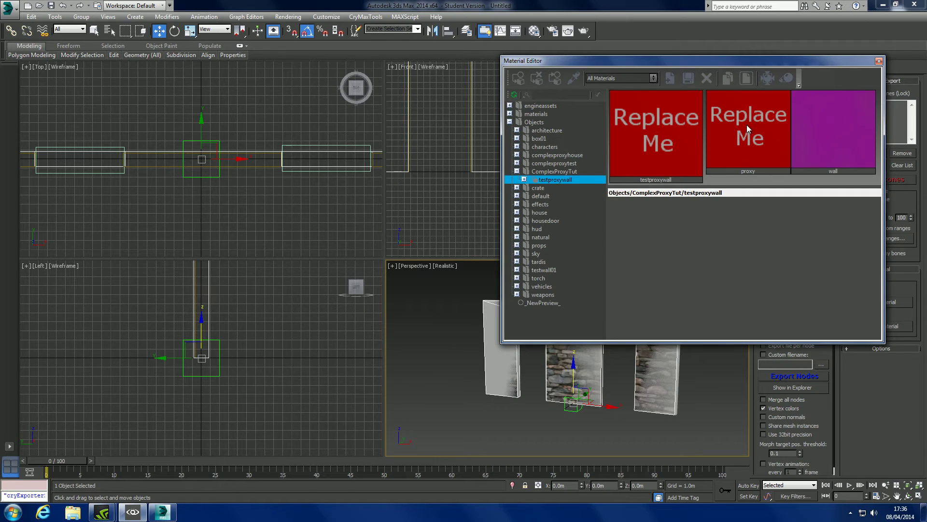
Step: Give the proxy sub-material the NoDraw shader and the concrete surface type
left_click(809, 134)
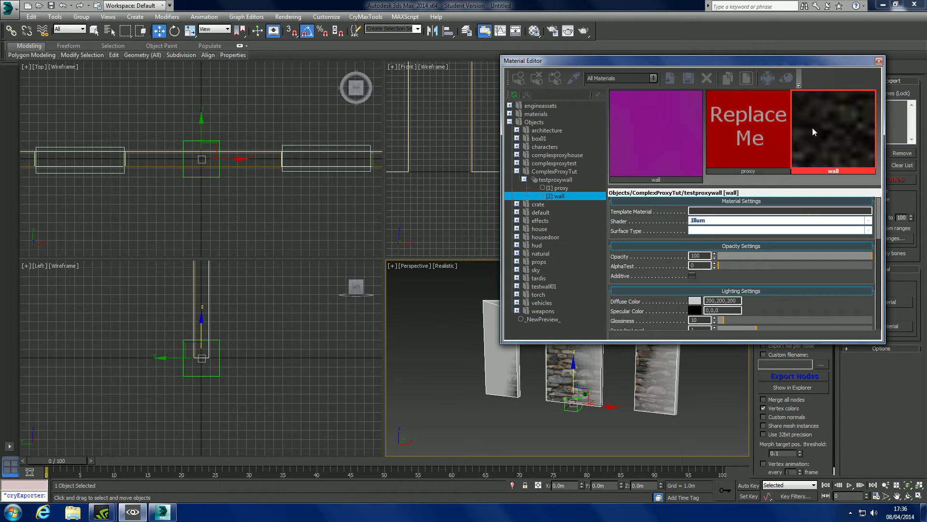
left_click(772, 129)
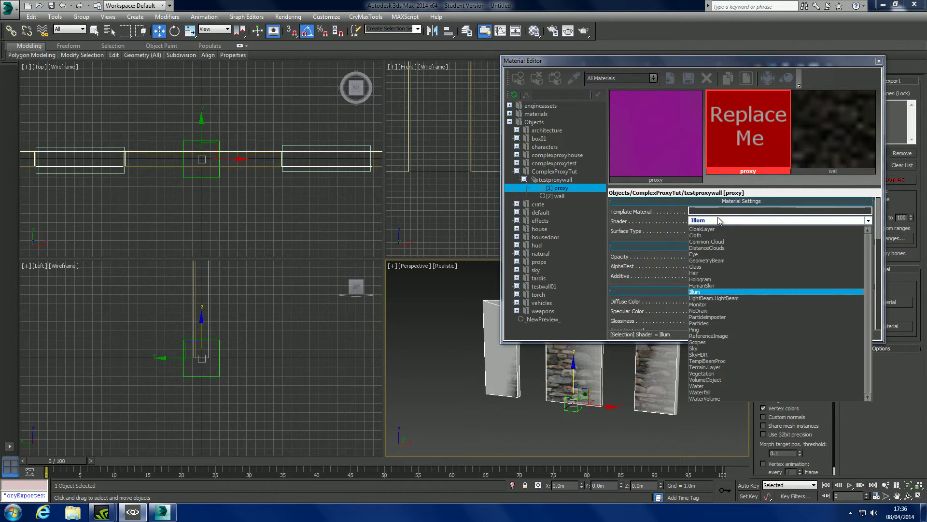
left_click(721, 221)
left_click(712, 313)
left_click(711, 232)
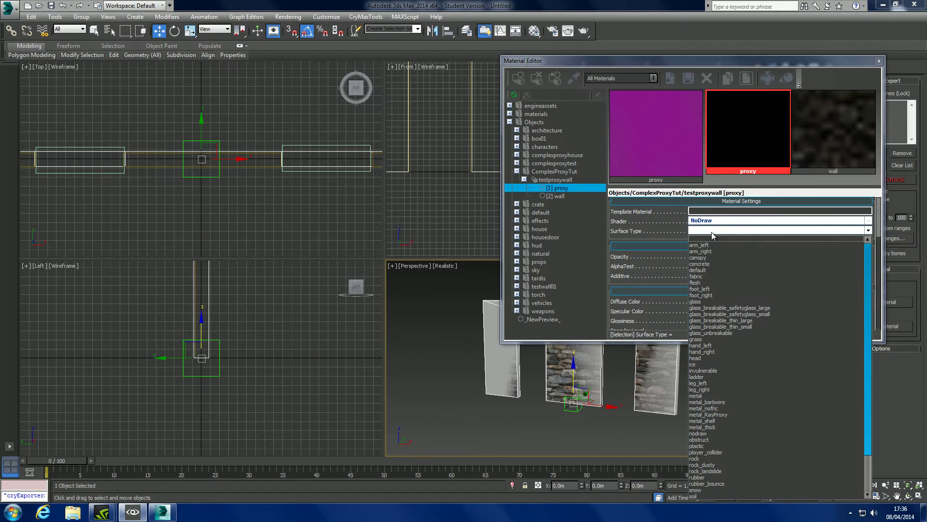
left_click(709, 271)
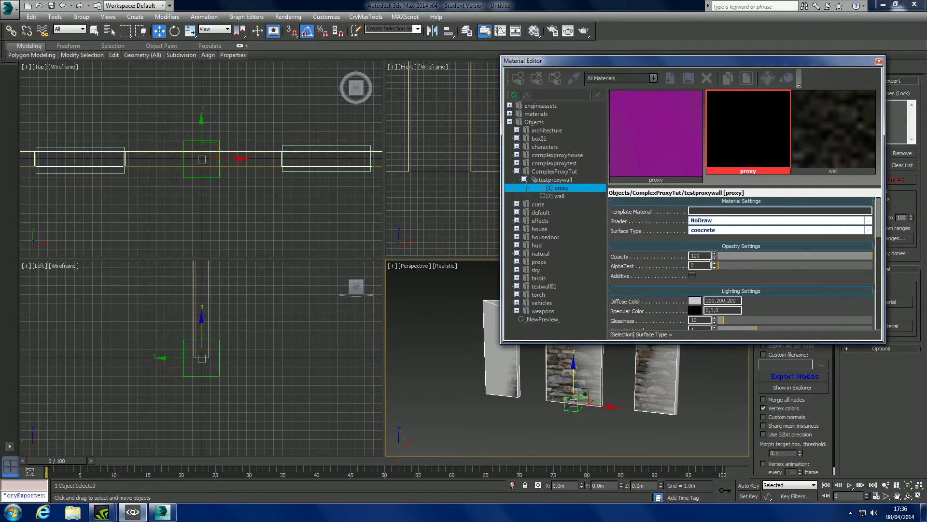
left_click(879, 61)
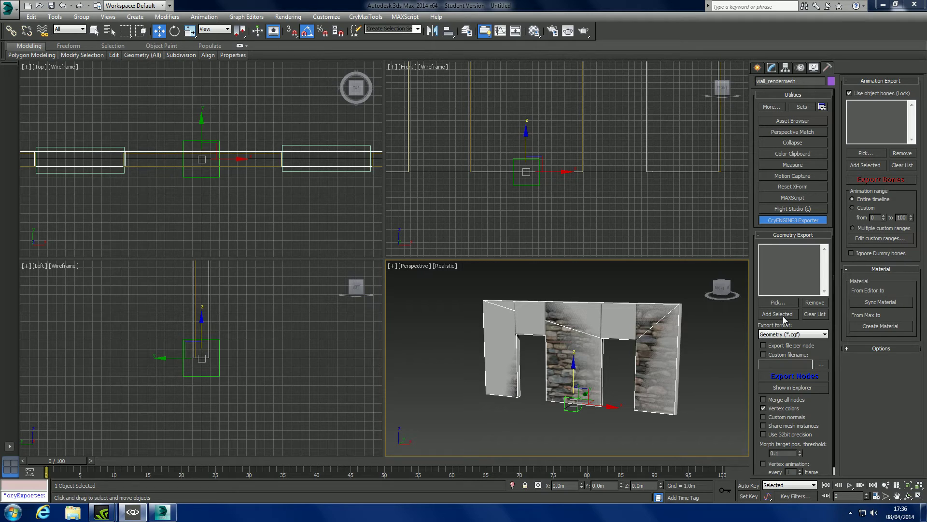
Step: Add the wall helper dummy to the CryENGINE geometry export list
left_click(572, 408)
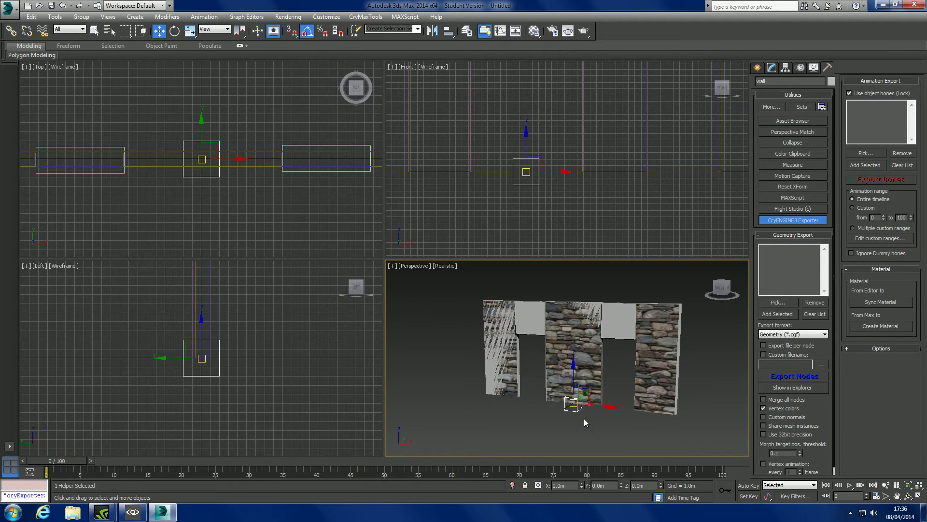
left_click(609, 331)
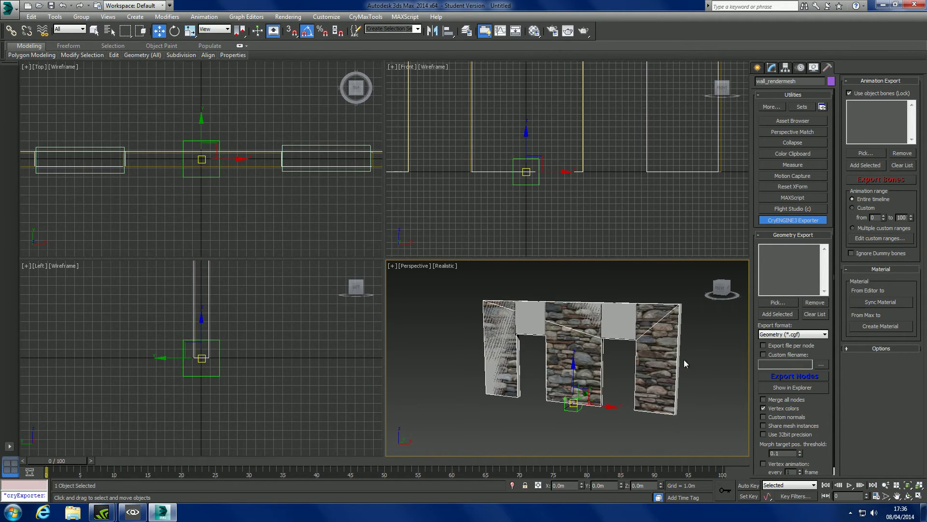
left_click(578, 409)
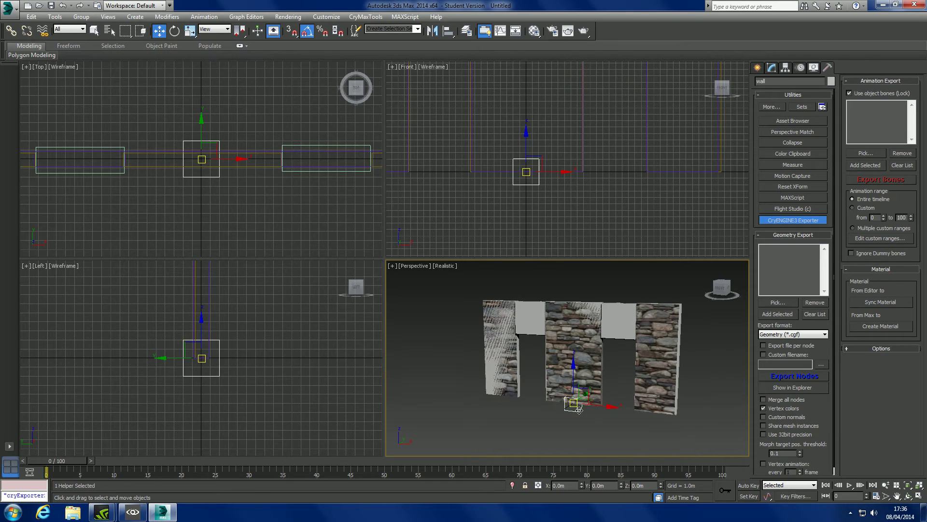
left_click(787, 314)
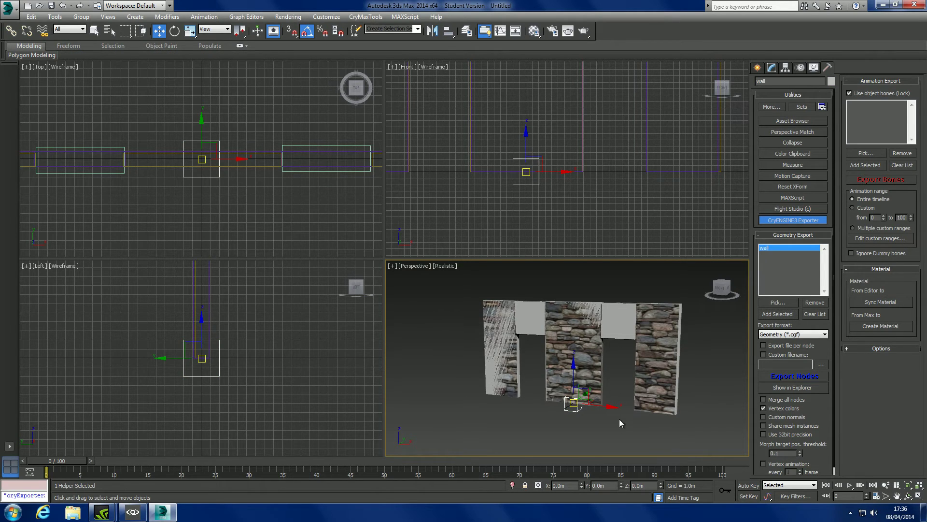
Step: Enable the Custom filename option for the geometry export
middle_click_drag(620, 422, 731, 316, "alt")
middle_click_drag(537, 424, 584, 376, "alt")
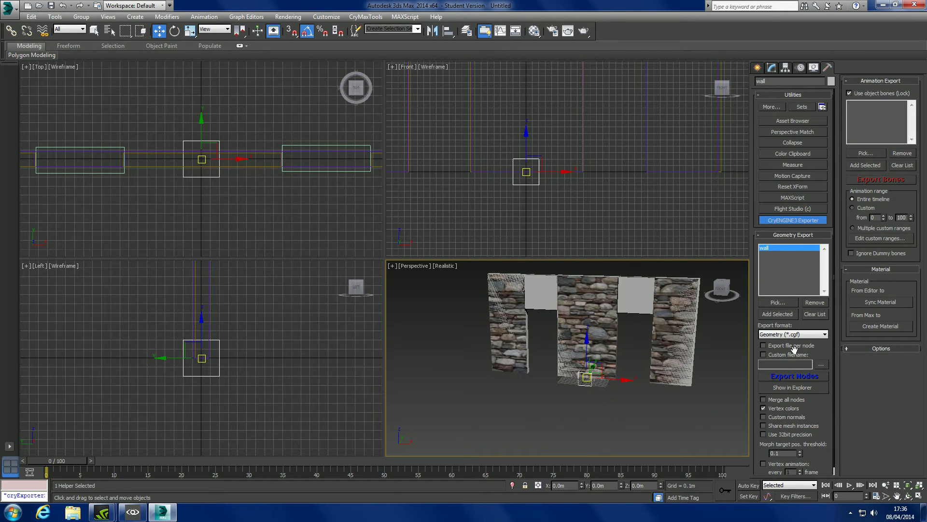
left_click(794, 355)
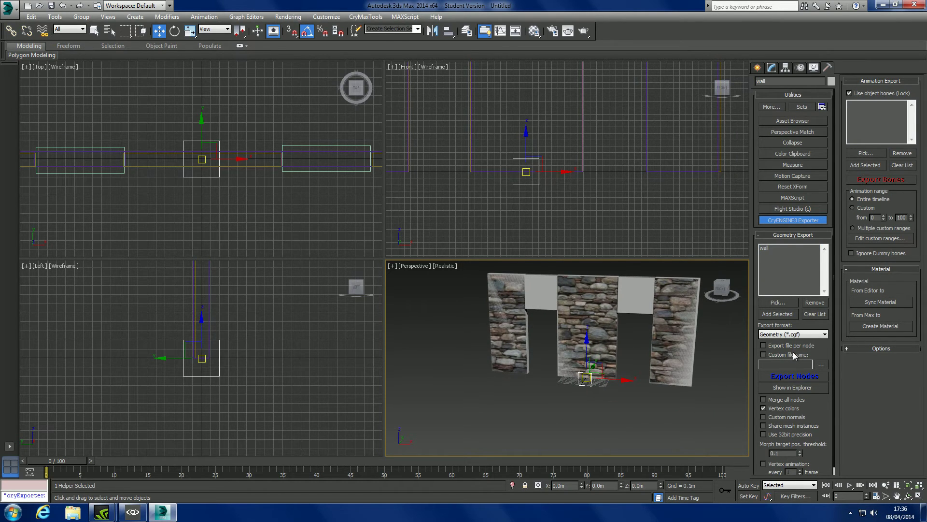
left_click(9, 7)
Step: Save the scene as wallproxytest.max in D:\Programs\CryEngine\GameSDK\Objects\ComplexProxyTut
left_click(40, 119)
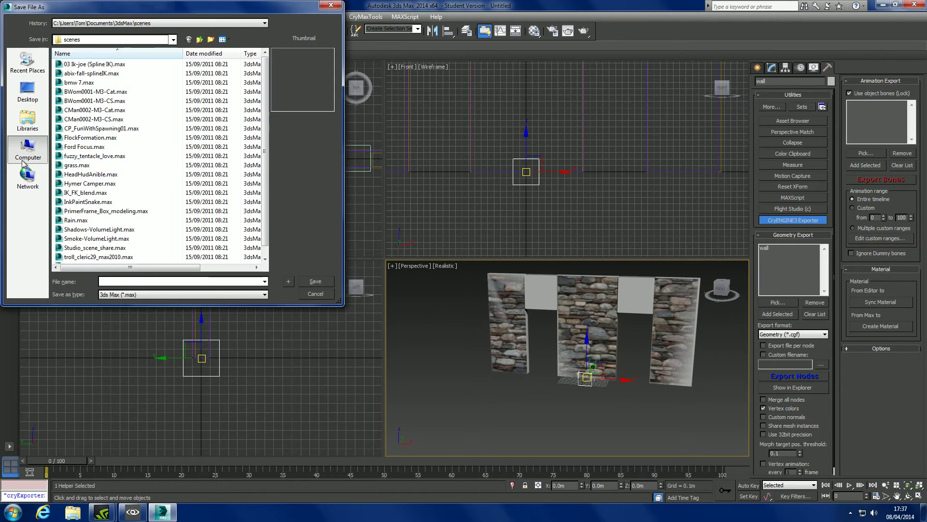
left_click(28, 148)
double_click(115, 92)
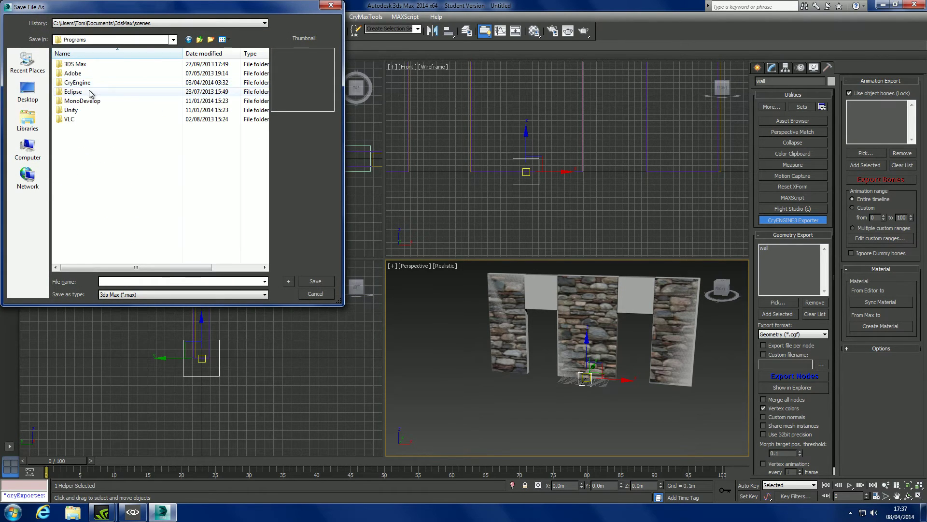
double_click(87, 73)
left_click(199, 39)
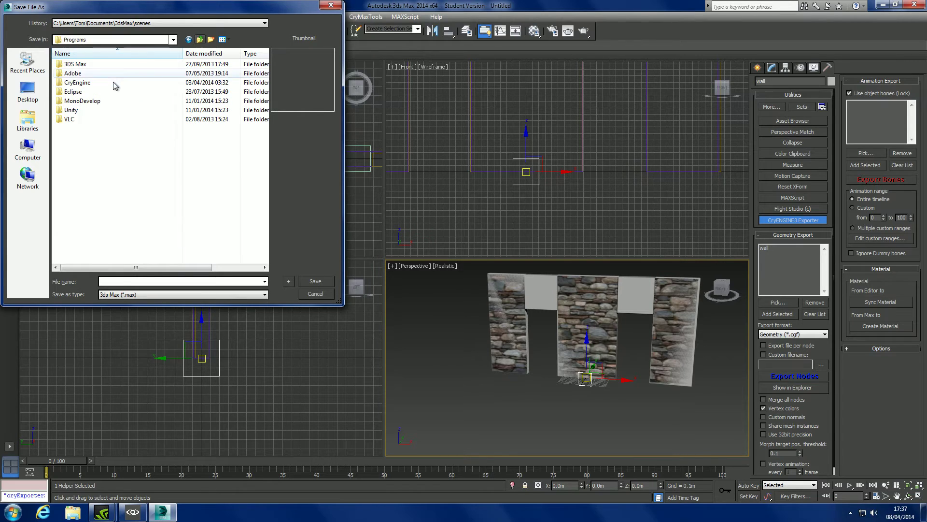
double_click(115, 86)
double_click(85, 134)
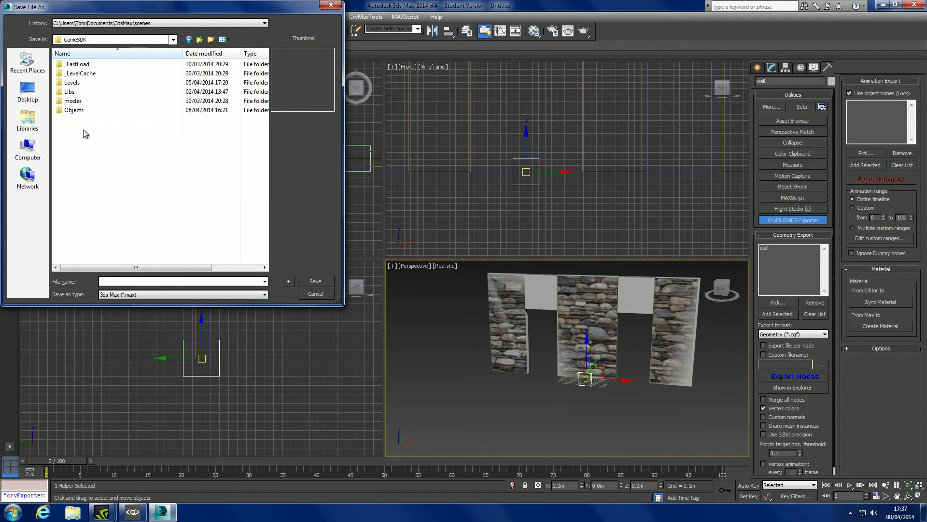
double_click(77, 110)
double_click(79, 100)
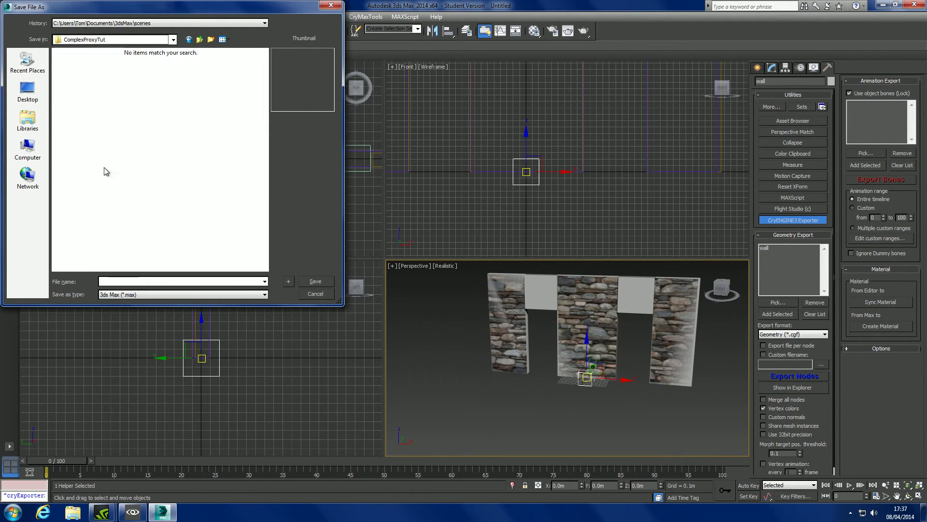
type("wallproxytest")
key("Return")
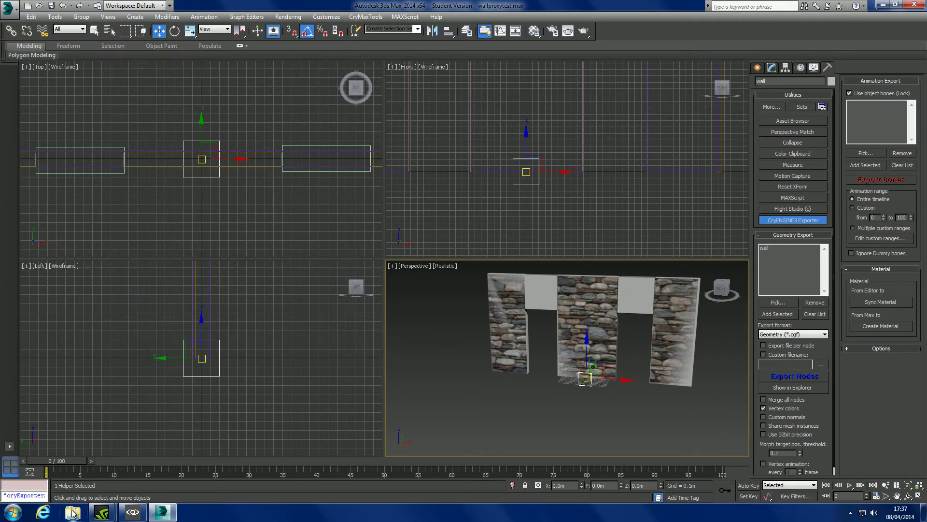
Step: Browse Explorer to D: > Programs > CryEngine > GameSDK > Objects > ComplexProxyTut and check testproxywall.mtl
left_click(72, 512)
left_click(468, 410)
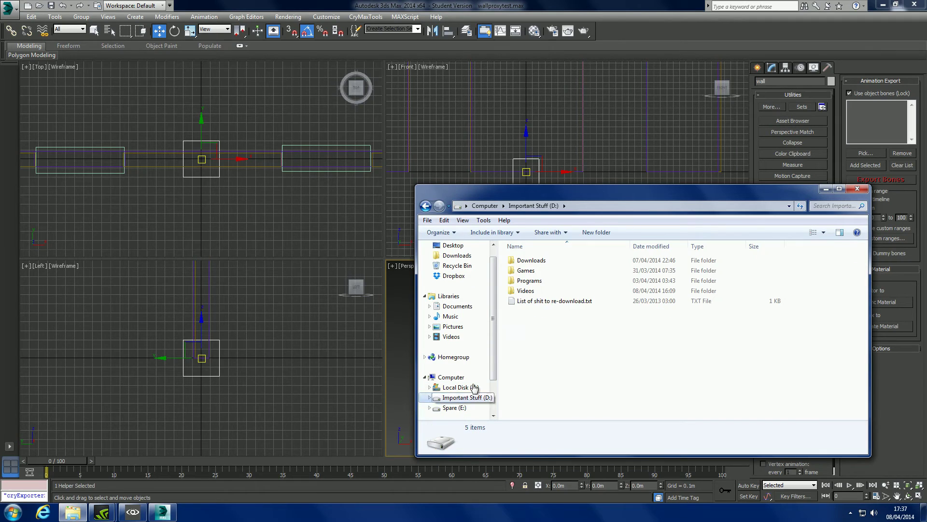
double_click(531, 281)
double_click(530, 280)
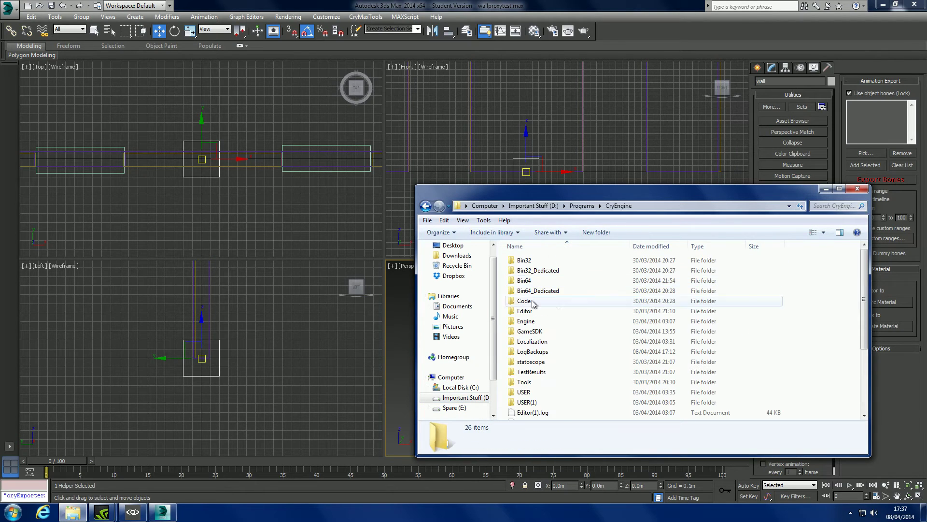
double_click(530, 330)
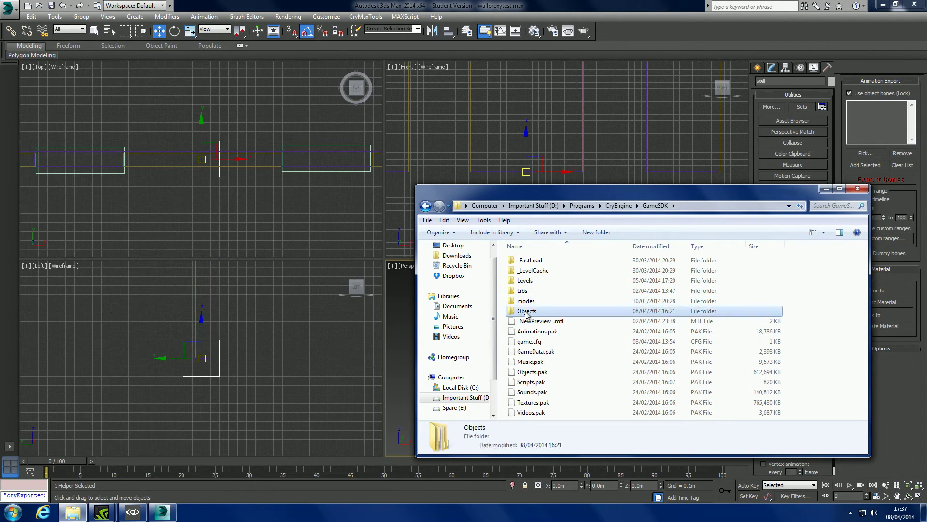
double_click(526, 311)
double_click(525, 291)
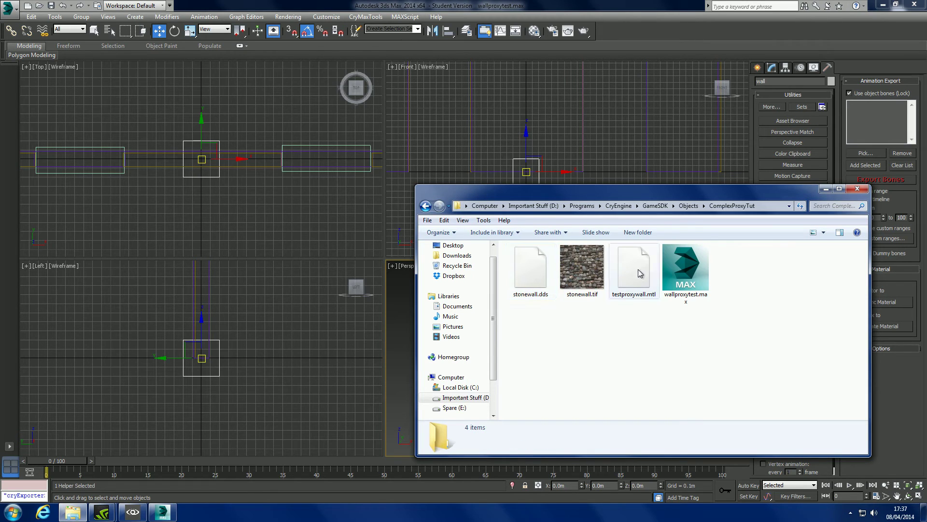
left_click(630, 293)
left_click(853, 457)
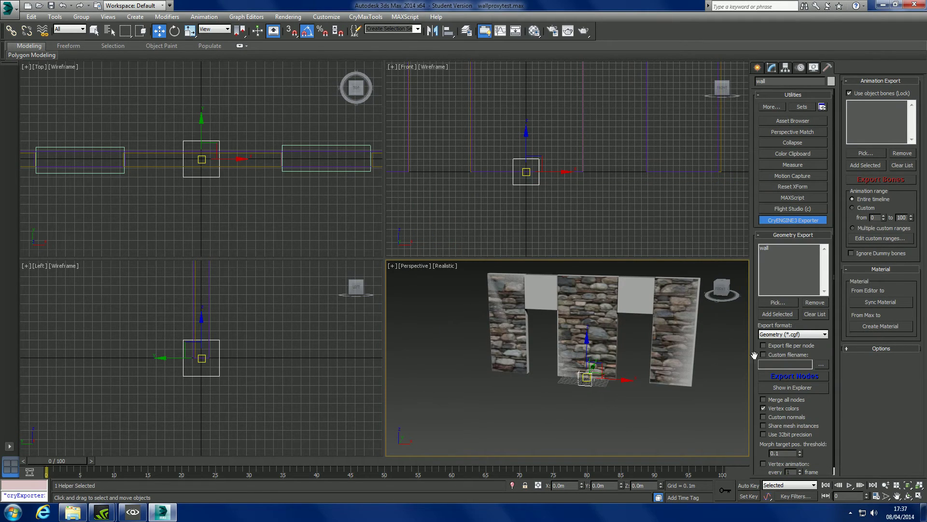
Step: Set the custom export name to testproxywall.cgf and export the wall nodes
left_click(822, 366)
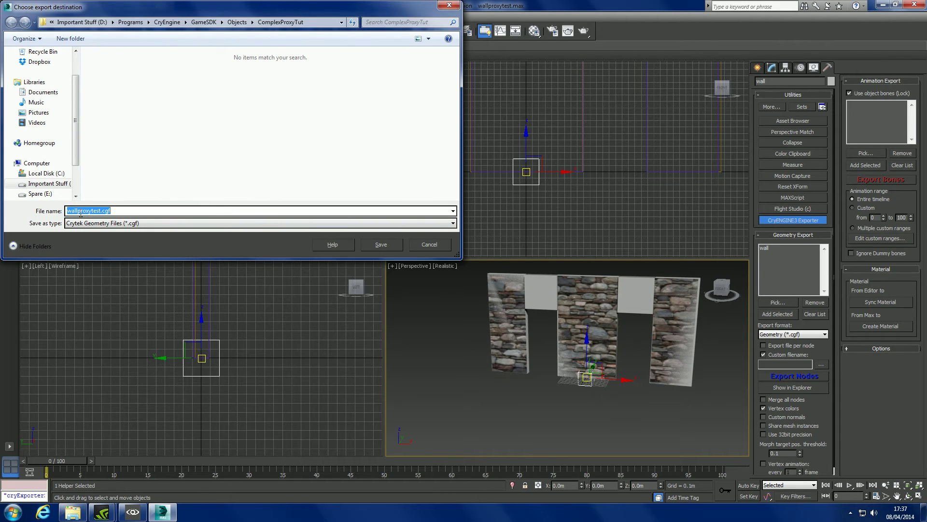
left_click(100, 211)
key("BackSpace")
key("BackSpace")
key("BackSpace")
key("BackSpace")
key("BackSpace")
key("BackSpace")
key("BackSpace")
type("testproxywall")
key("Return")
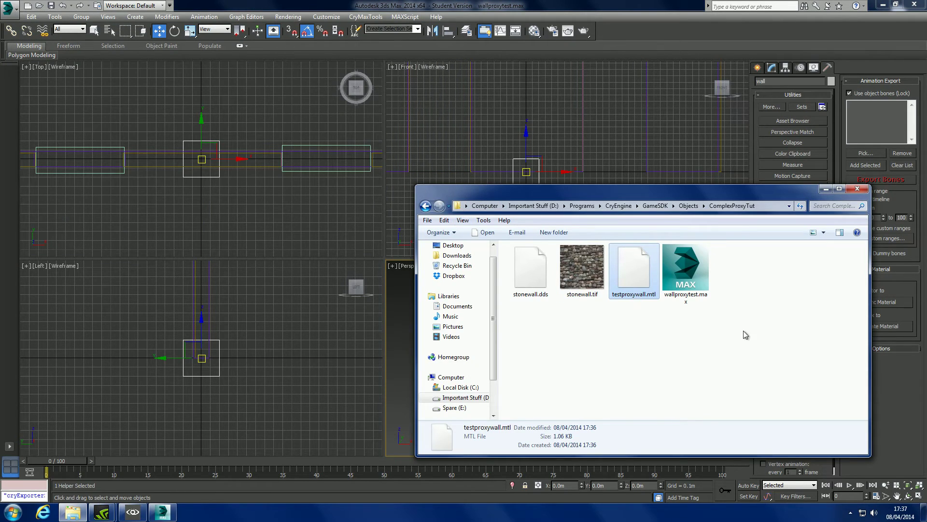
left_click(906, 409)
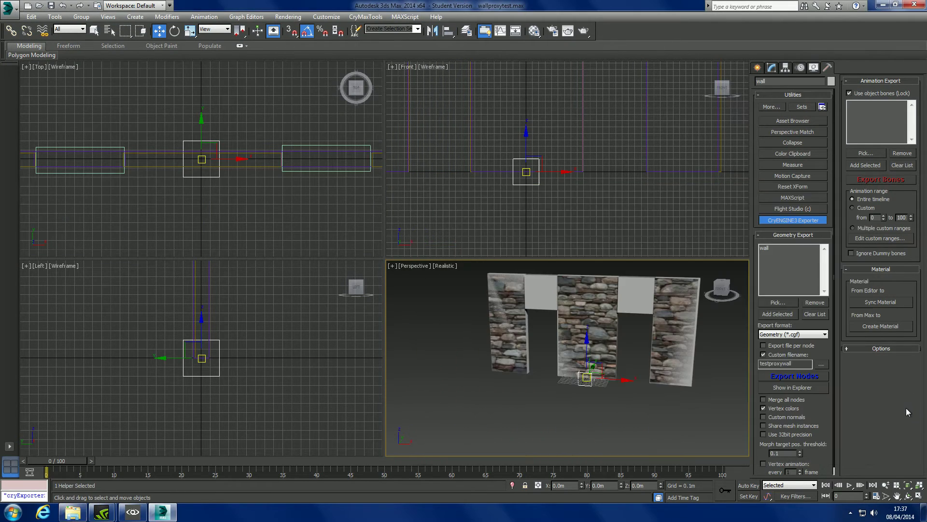
left_click(796, 376)
Step: Minimize 3ds Max and relaunch the CryENGINE Editor, declining a second instance
left_click(883, 5)
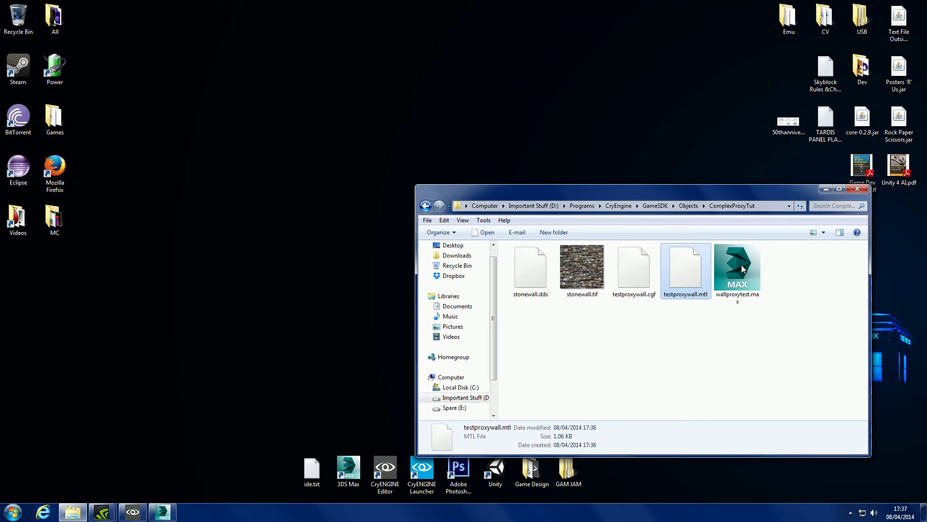
double_click(385, 476)
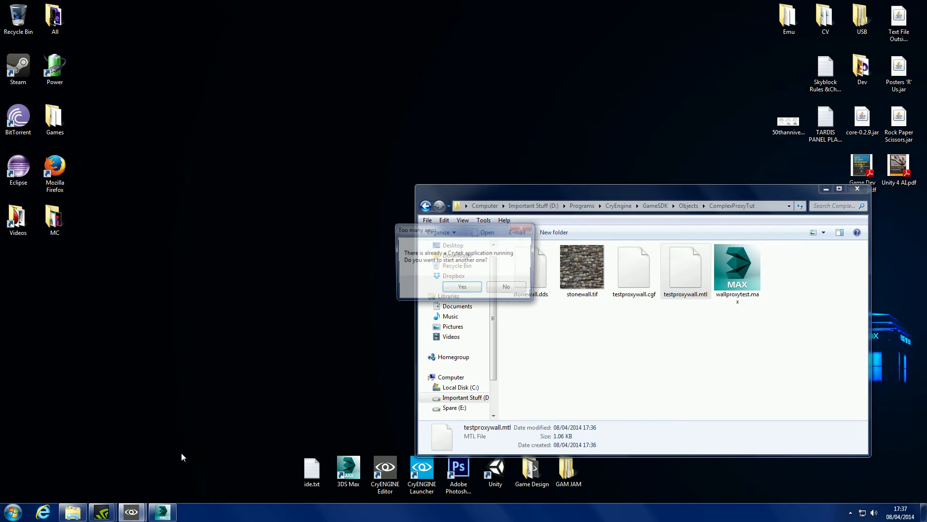
left_click(509, 288)
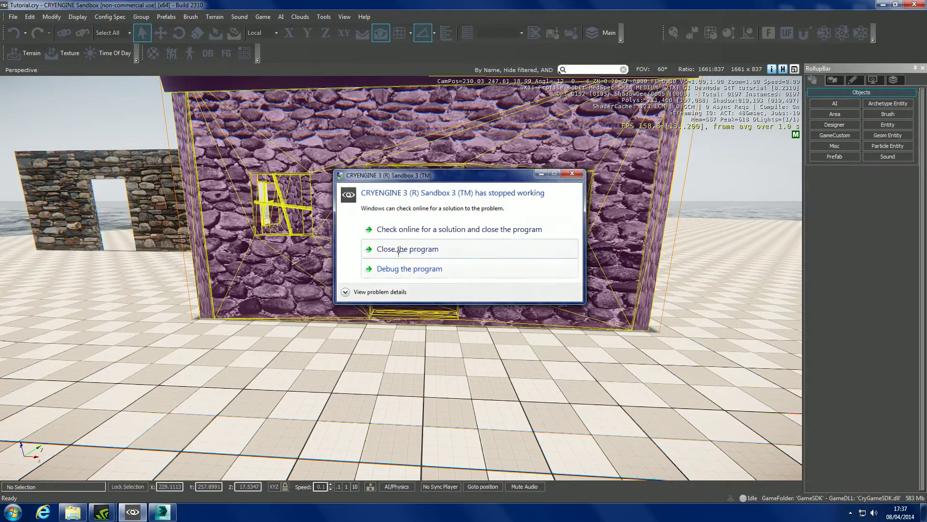
Step: Drag the testproxywall brush from Objects > ComplexProxyTut onto the ground beside the house
left_click(399, 249)
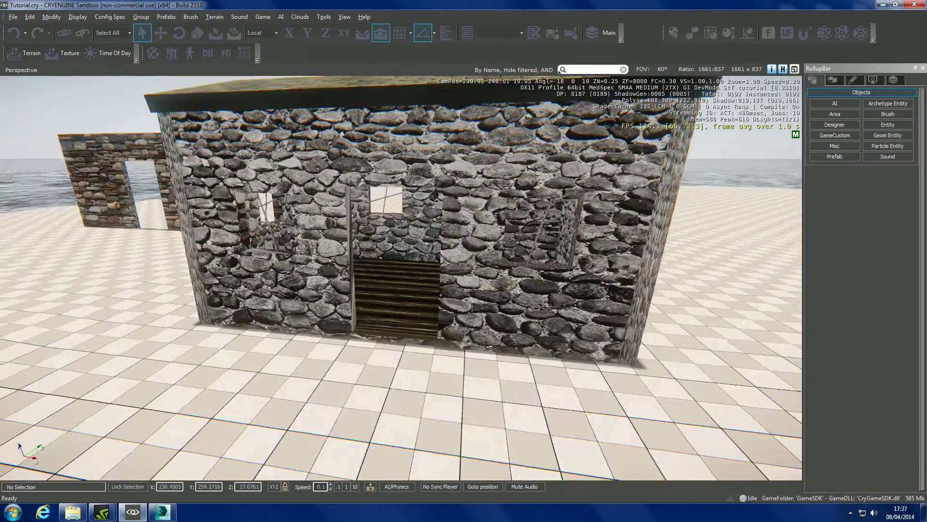
right_click_drag(555, 207, 676, 217)
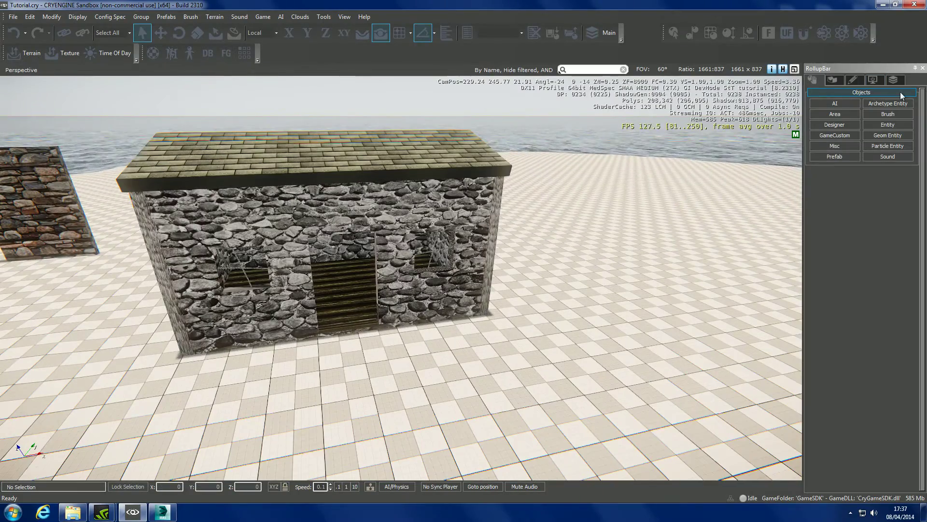
left_click(887, 114)
key("s")
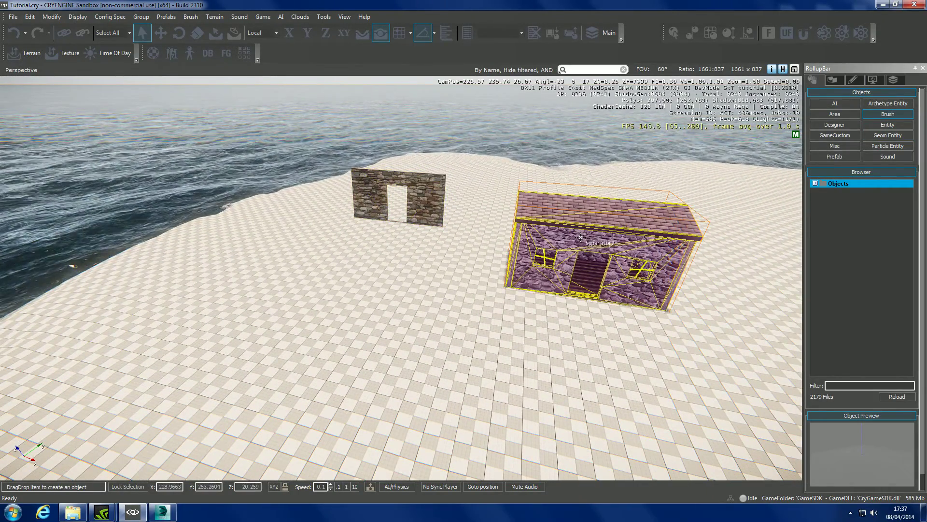
left_click(815, 183)
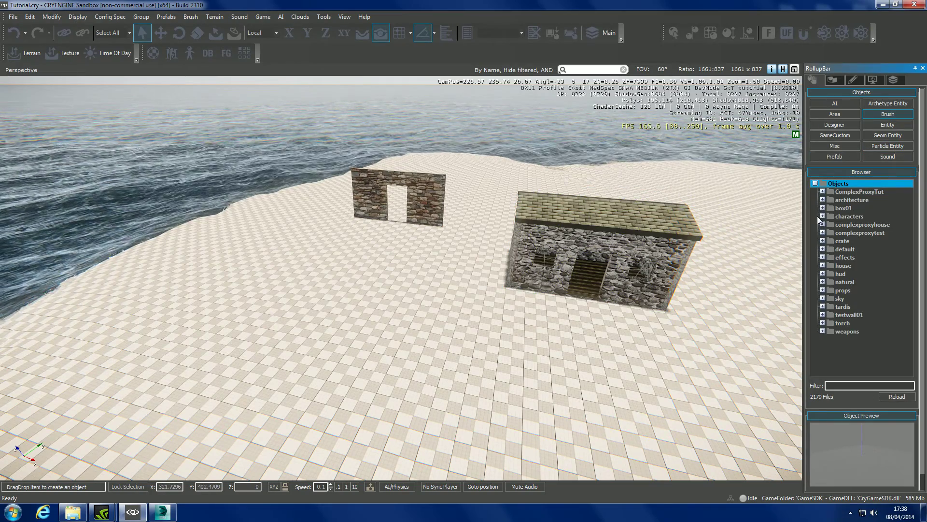
double_click(845, 191)
left_click(845, 201)
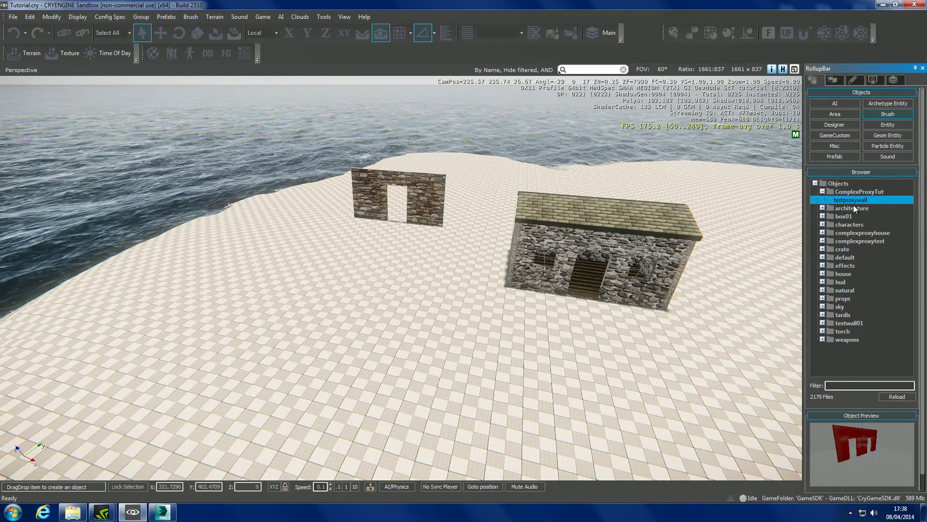
mouse_move(853, 201)
left_mouse_down()
mouse_move(362, 389)
mouse_move(377, 349)
left_mouse_up()
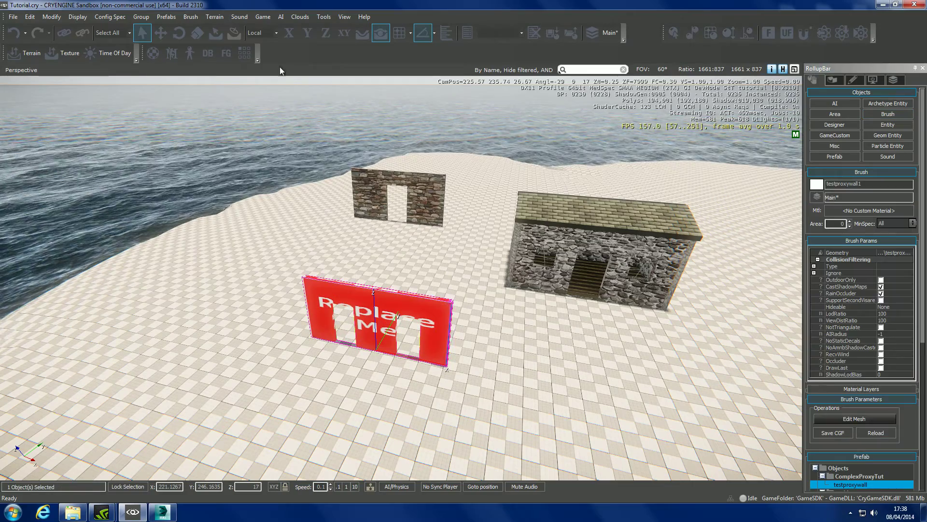
left_click(154, 53)
double_click(533, 122)
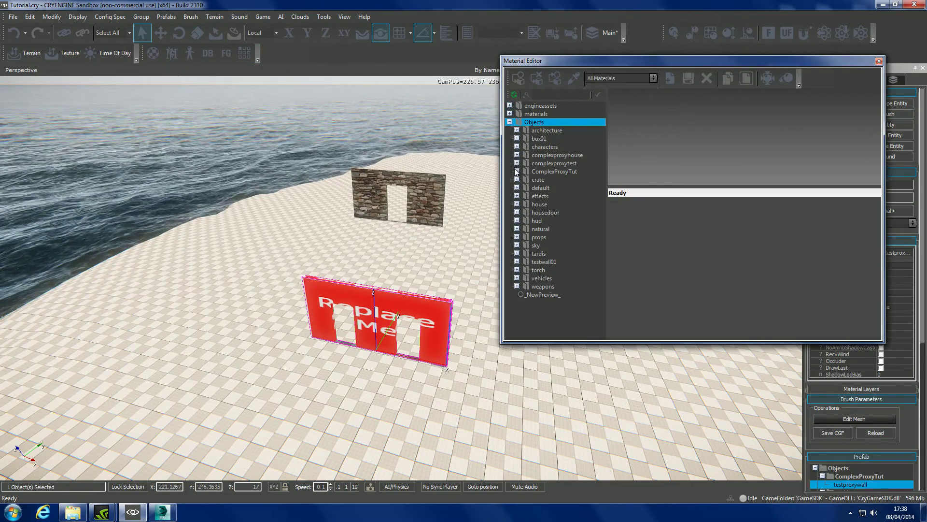
Step: Assign the testproxywall material from Objects > ComplexProxyTut to the placed wall
double_click(544, 172)
left_click(547, 180)
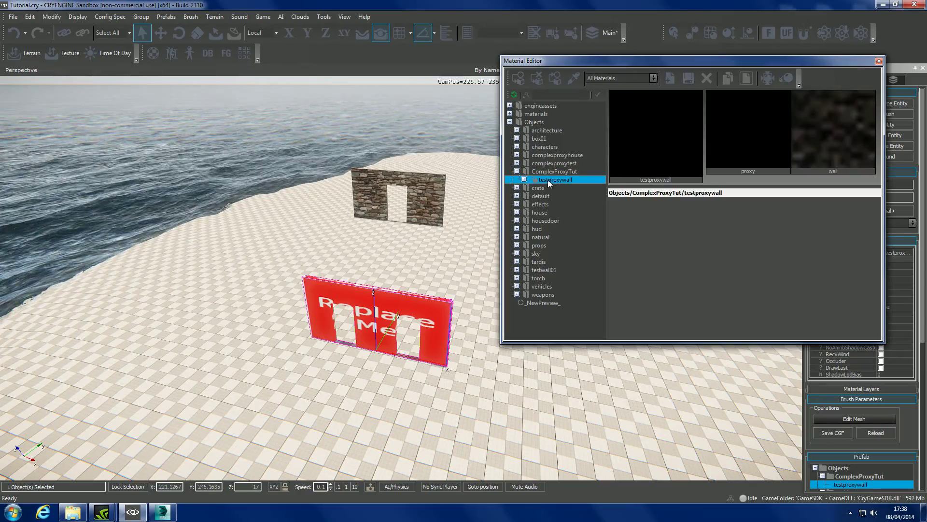
left_click(517, 79)
left_click(879, 61)
Step: Fly the camera around to the far side of the textured wall
key("w")
right_click_drag(486, 203, 695, 220)
key("a")
key("w")
key("a")
right_click_drag(537, 266, 562, 260)
Step: Enter game mode and walk the player along the wall and through its doorway
key("ctrl+g")
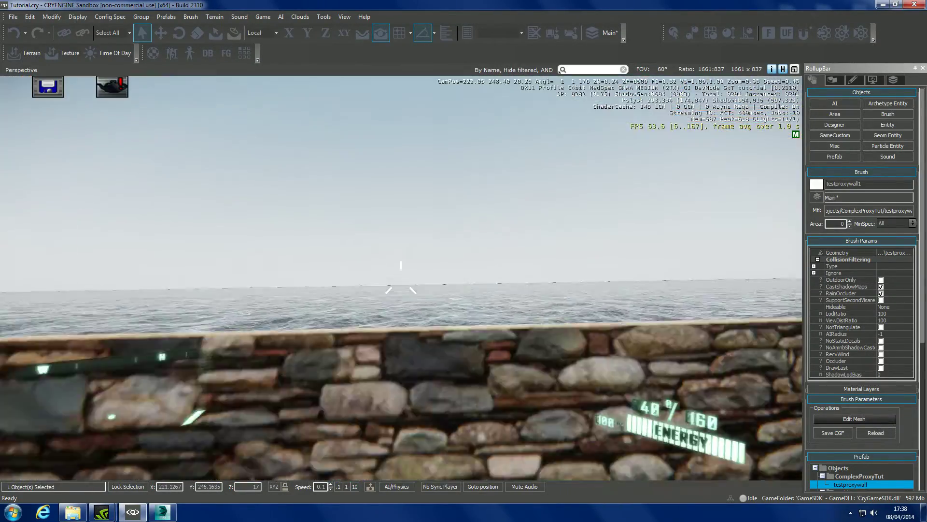
key("w")
key("d")
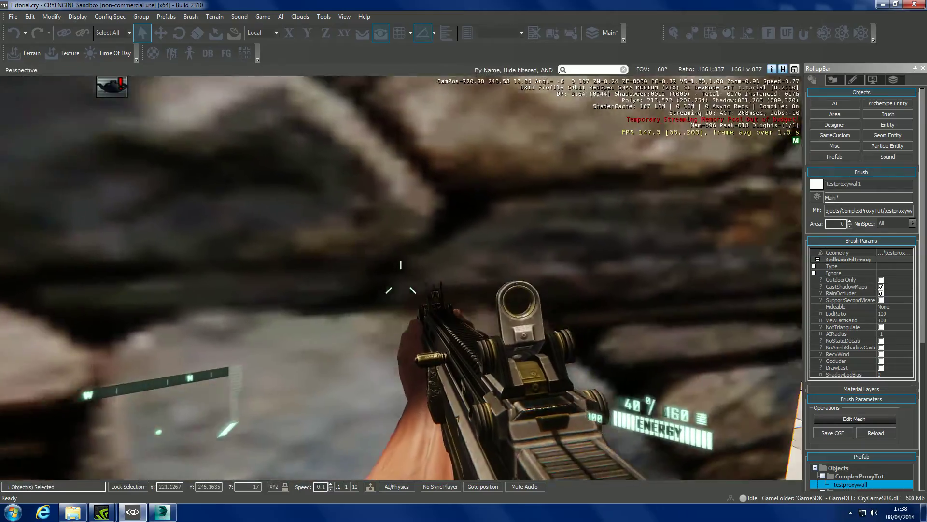
key("w")
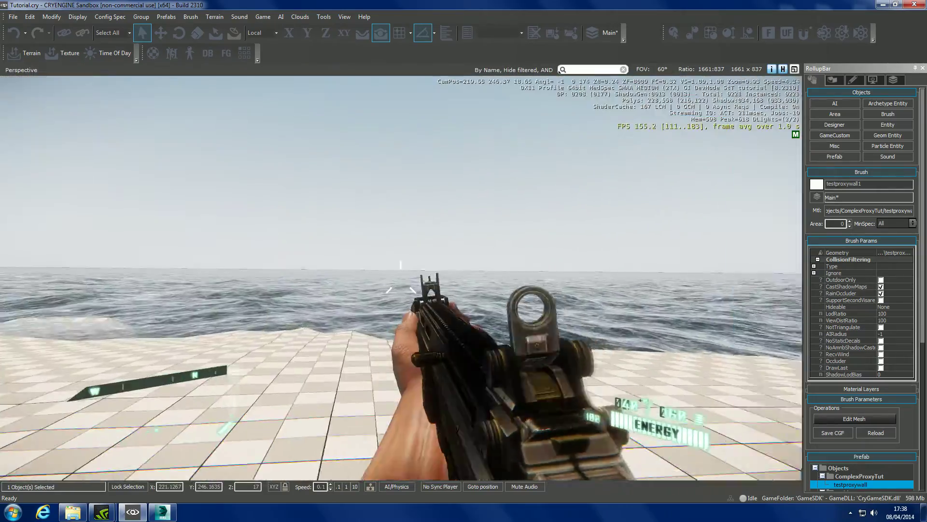
key("w")
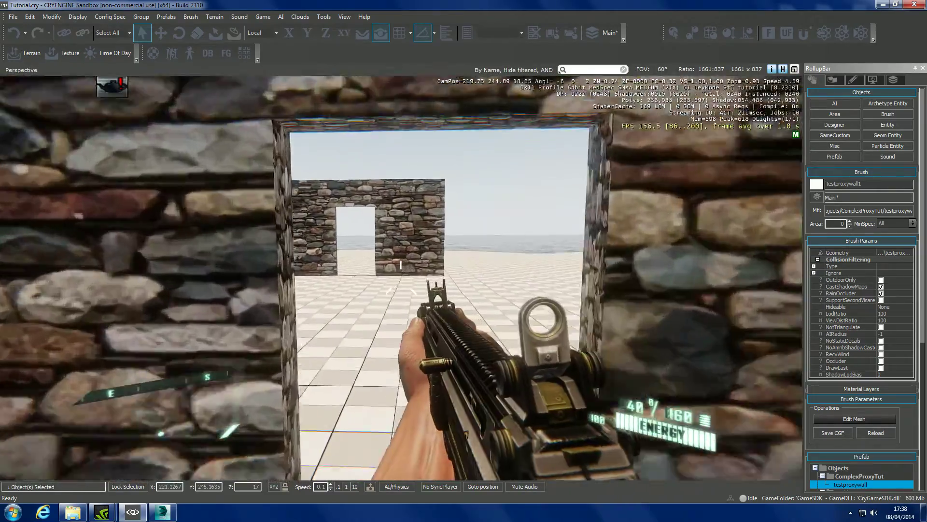
key("w")
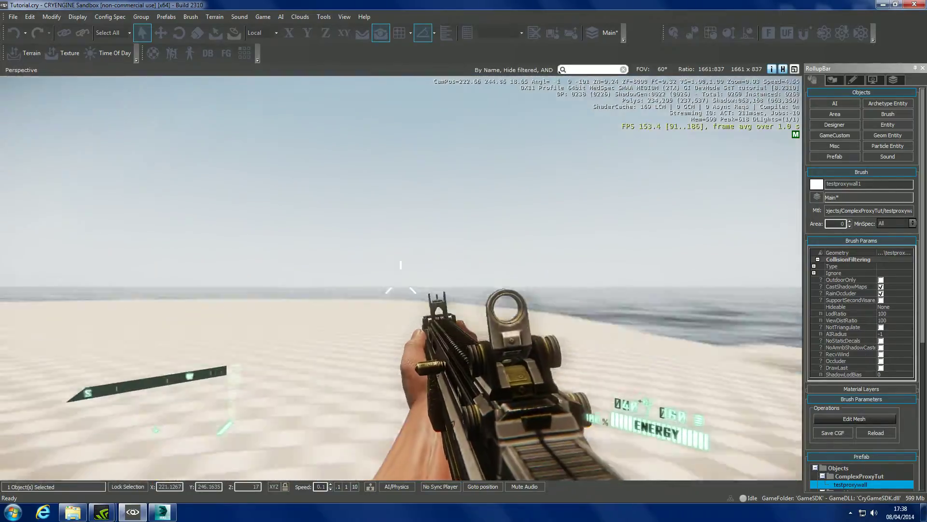
Step: Walk past the wall's end and circle around it, then minimise the Sandbox
key("w")
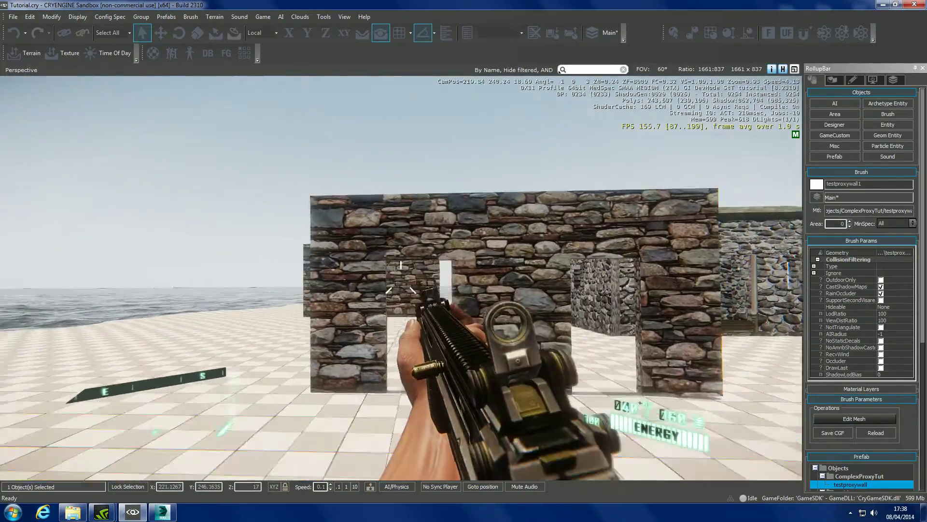
key("w")
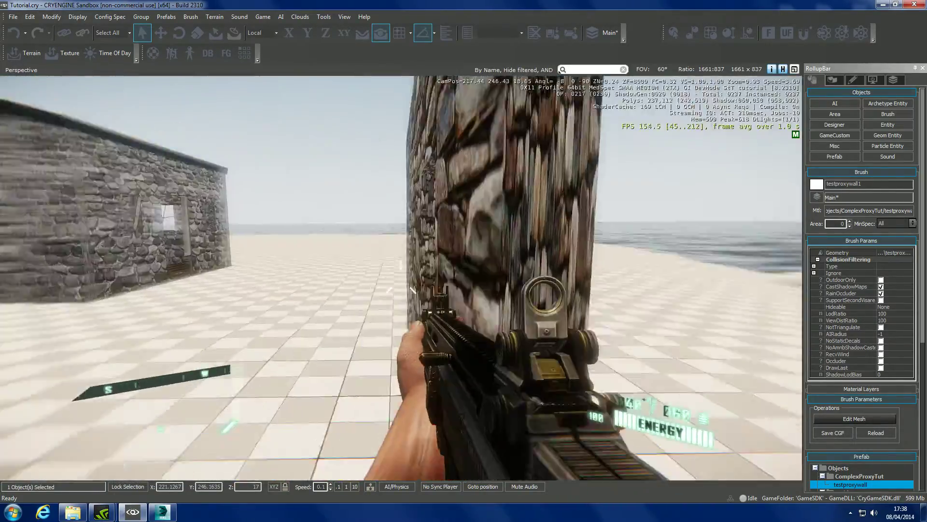
key("a")
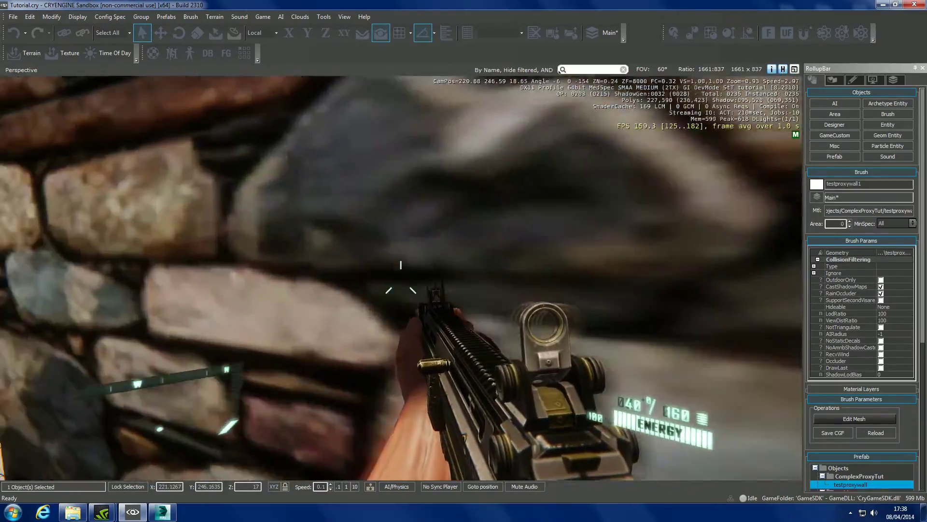
key("a")
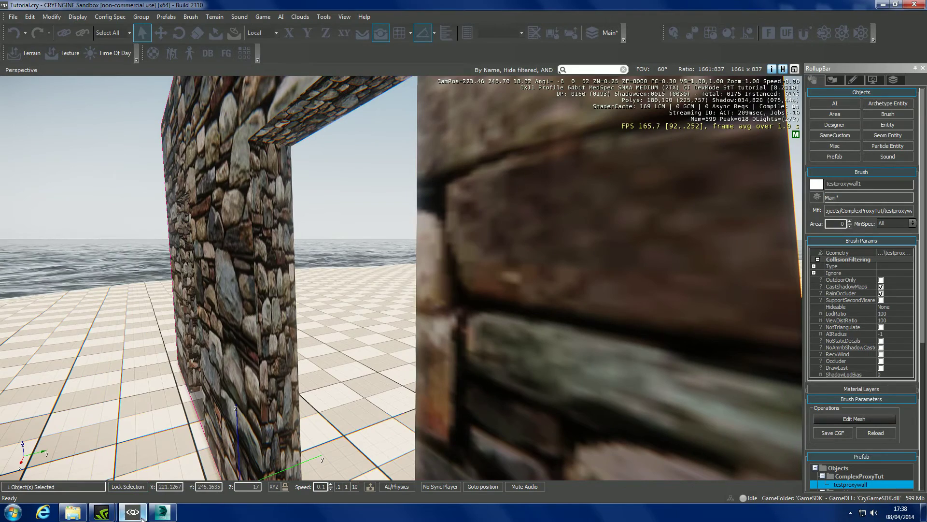
left_click(133, 512)
Step: Delete the placed testproxywall1 brush from the Sandbox level
left_click(163, 512)
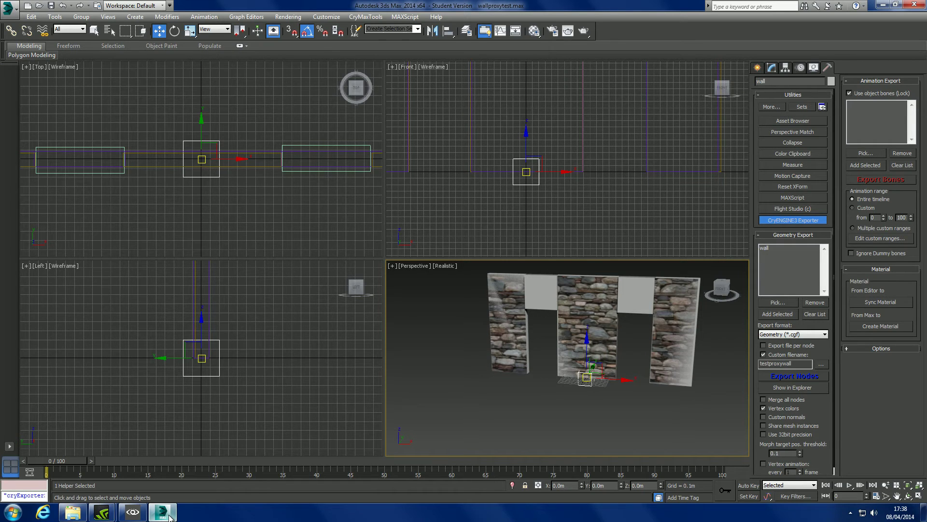
left_click(155, 509)
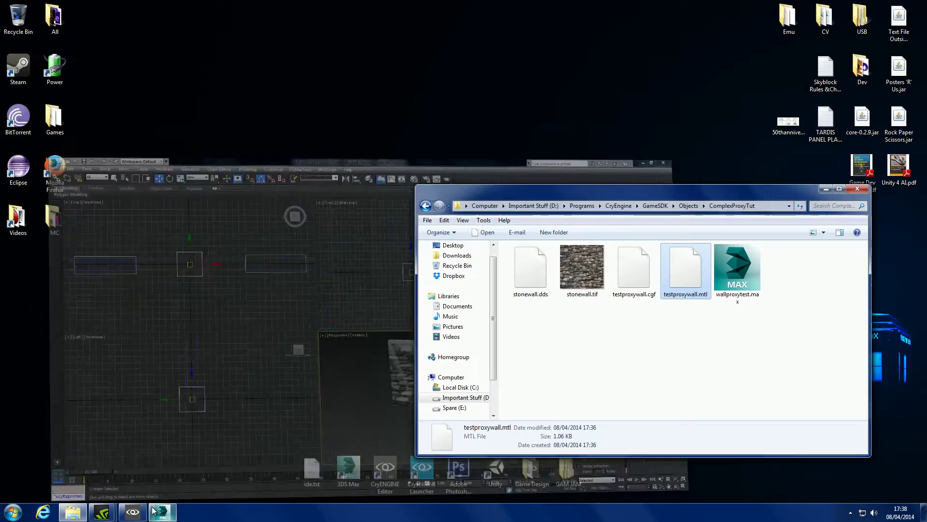
left_click(133, 512)
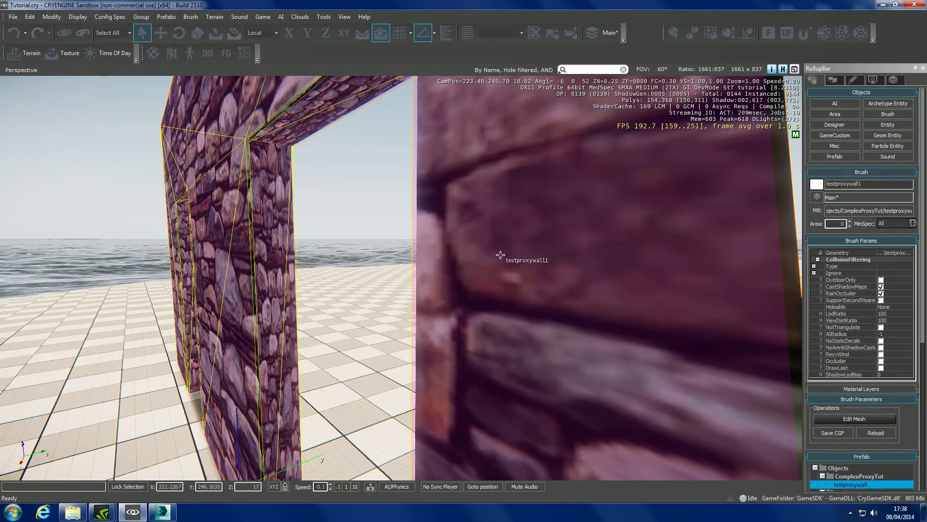
key("Delete")
left_click(424, 277)
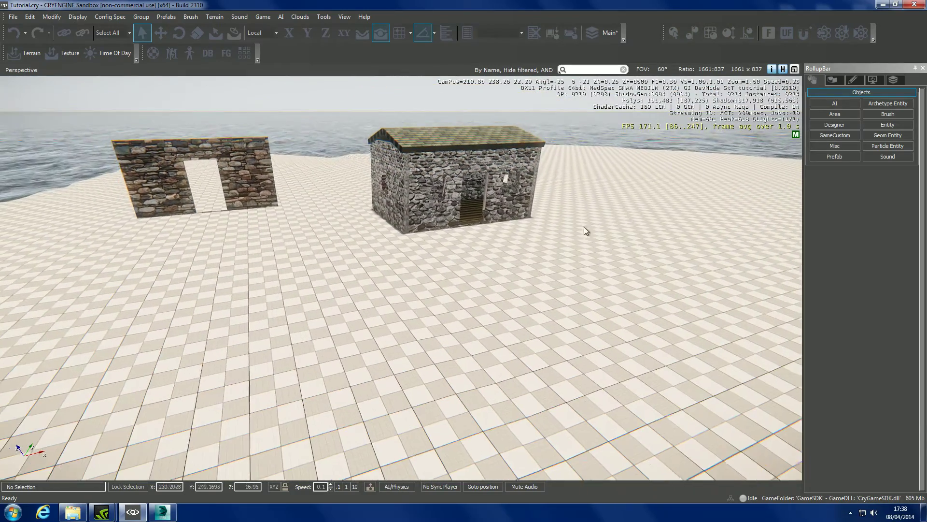
Step: Exit Sandbox without saving Tutorial.cry and relaunch the CryENGINE Editor from the desktop
left_click(915, 4)
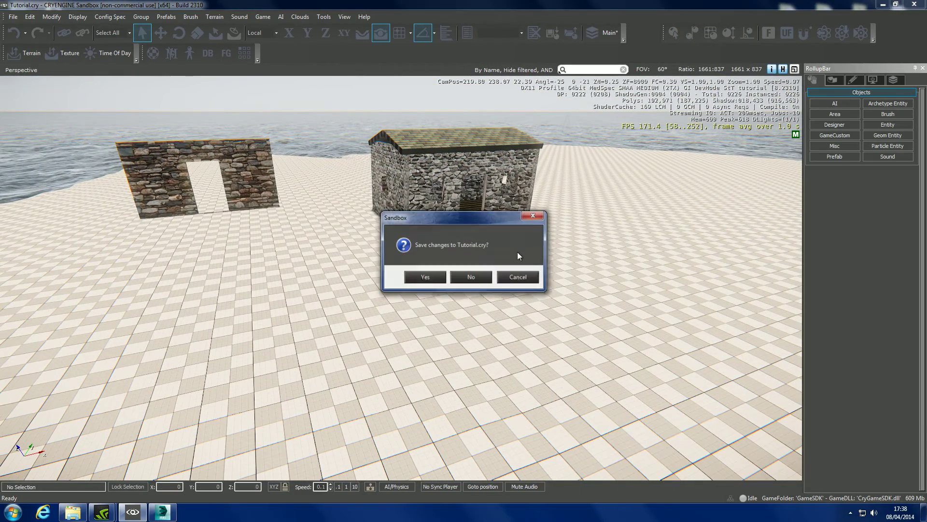
left_click(469, 278)
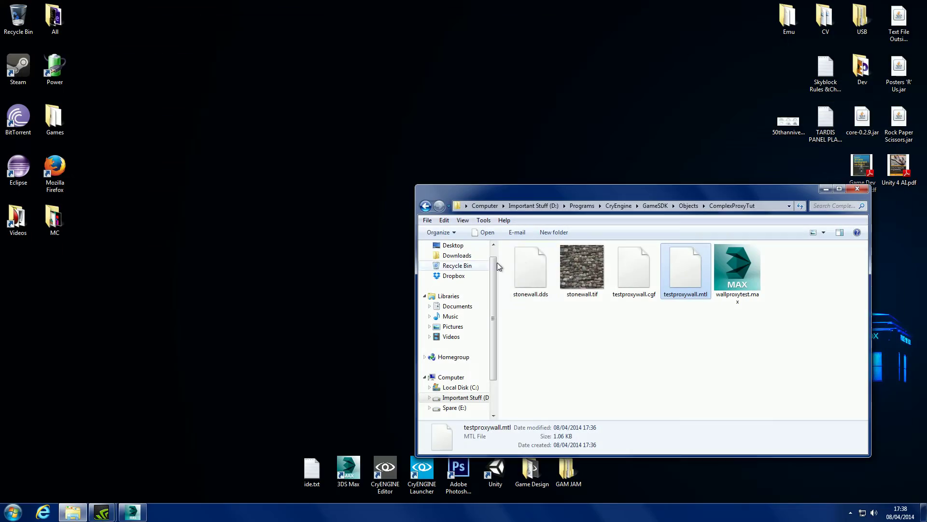
left_click(379, 480)
double_click(379, 480)
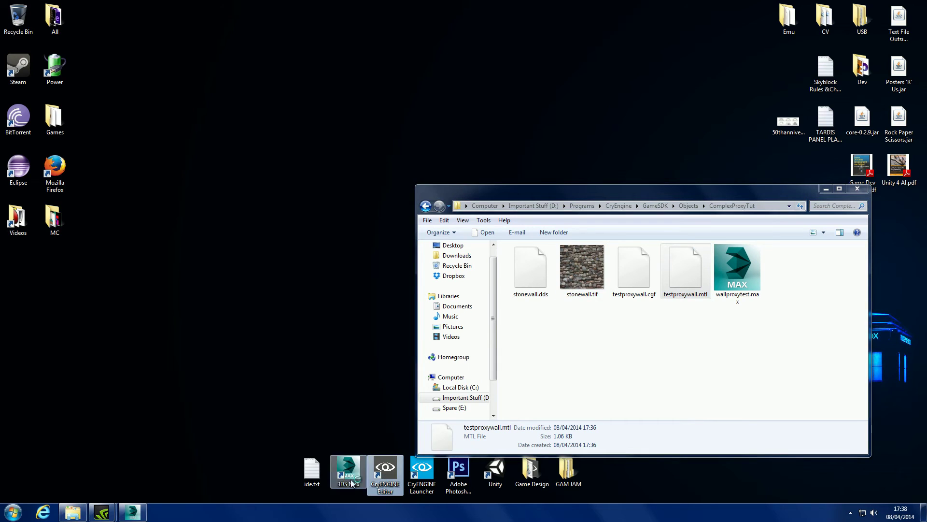
Step: In 3ds Max, tick 'Export file per node' and export the wall nodes as CGF files
left_click(132, 514)
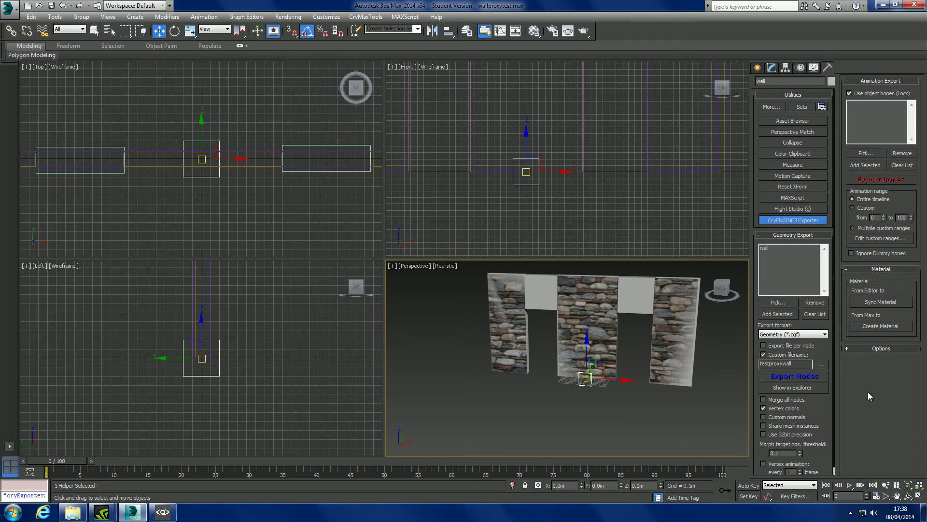
mouse_move(834, 379)
left_mouse_down()
mouse_move(836, 416)
mouse_move(838, 380)
left_mouse_up()
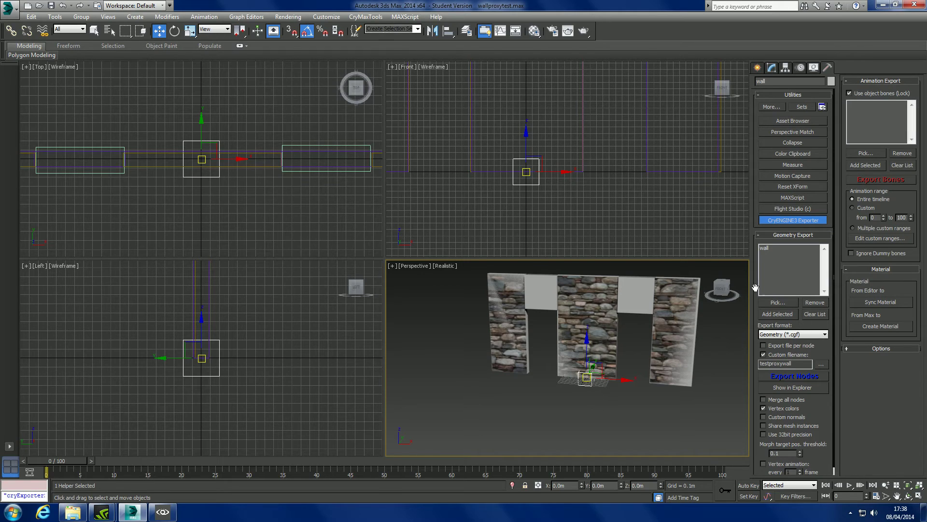
left_click(763, 345)
left_click(792, 377)
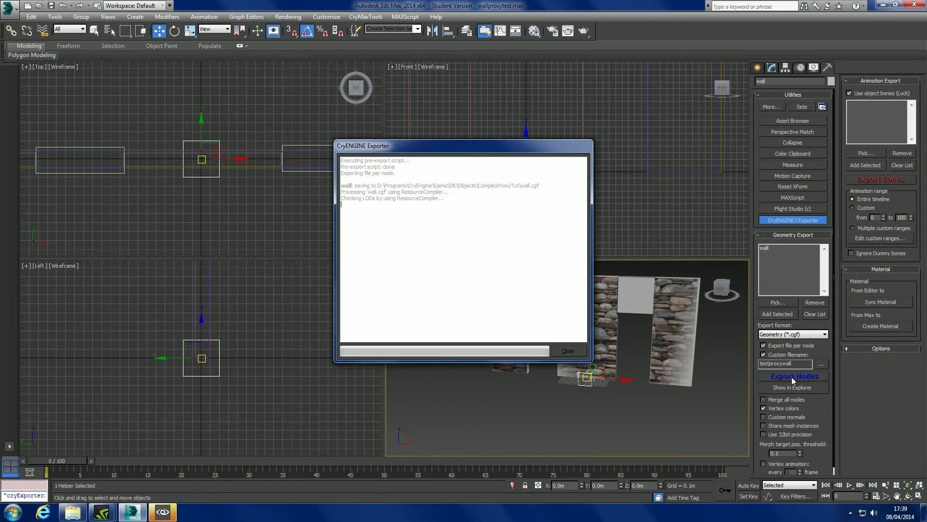
Step: Reopen the recent Tutorial level and dismiss the Error Report
left_click(163, 512)
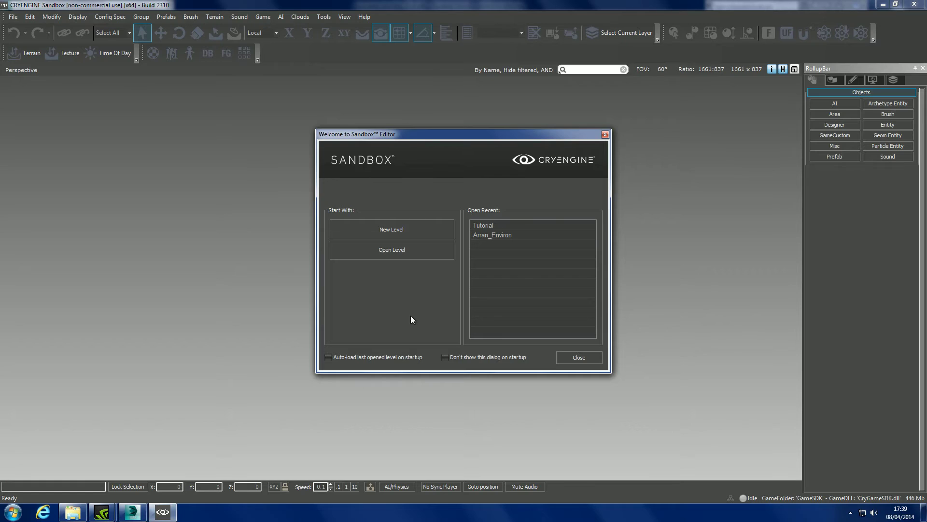
left_click(482, 224)
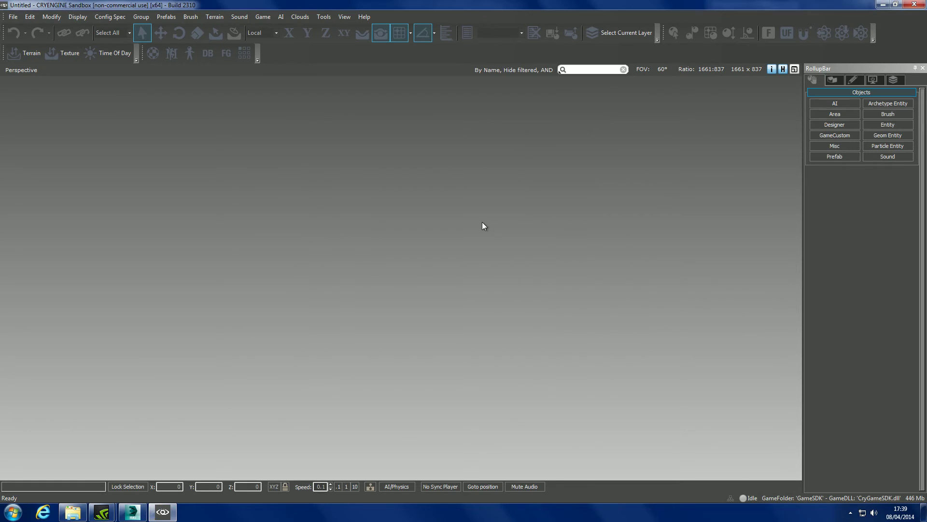
left_click(71, 514)
left_click(72, 514)
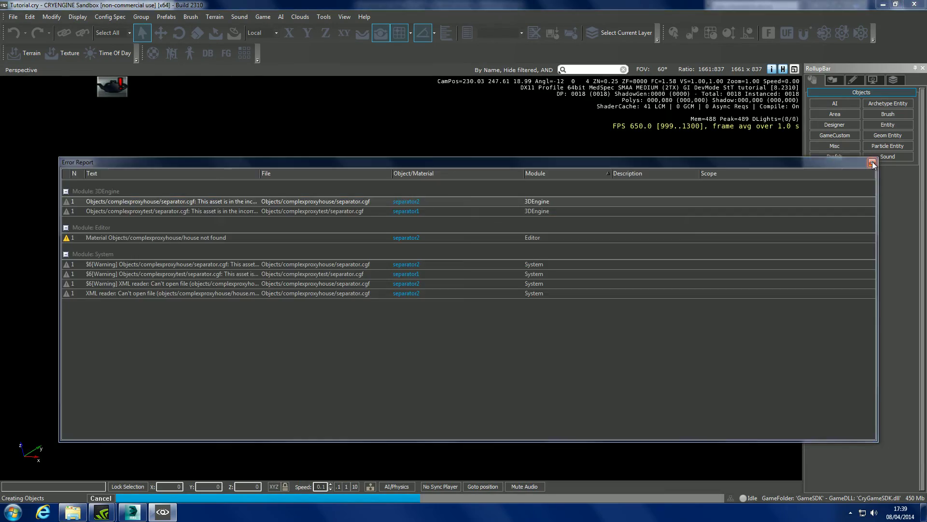
left_click(872, 162)
Step: From Geom Entity's Objects > ComplexProxyTut, drag the new 'wall' model in front of the house
left_click(875, 134)
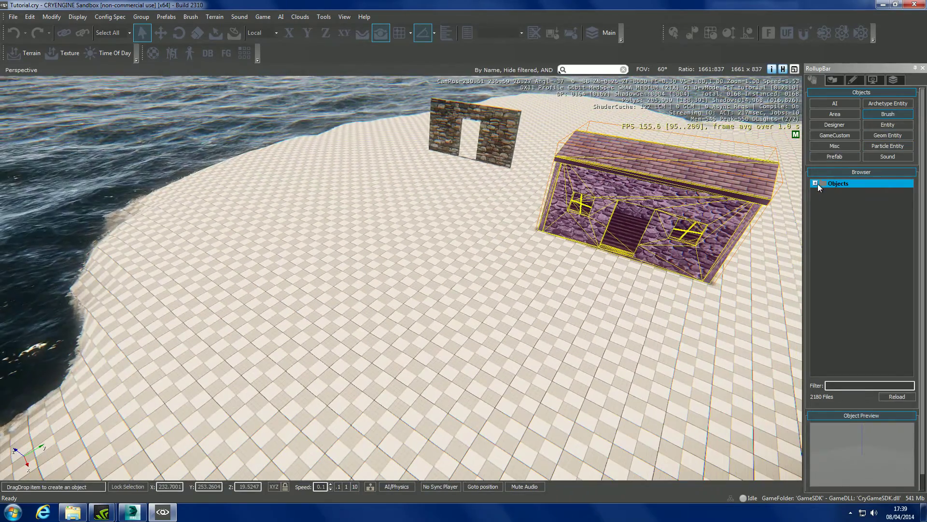
left_click(816, 183)
left_click(824, 192)
left_click(823, 192)
left_click(838, 201)
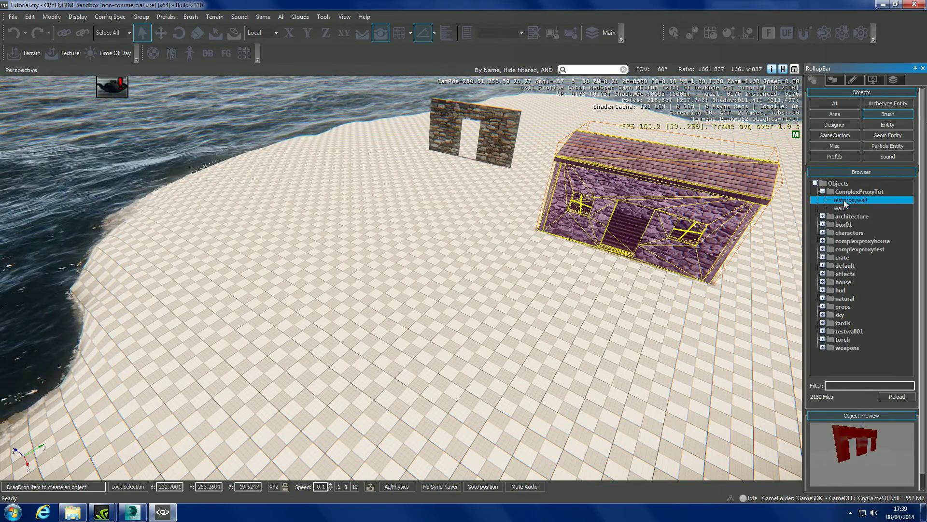
left_click(840, 210)
left_click(841, 201)
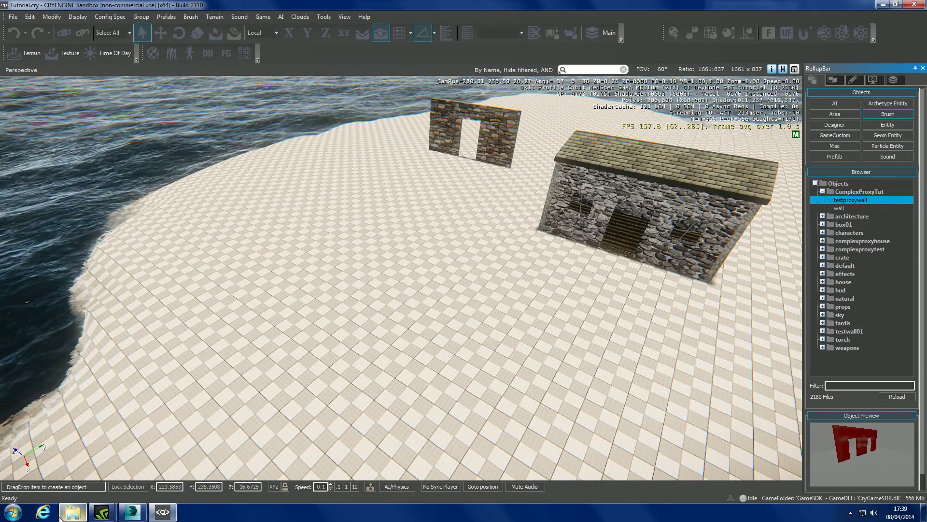
left_click(841, 208)
mouse_move(841, 208)
left_mouse_down()
mouse_move(393, 300)
mouse_move(425, 239)
left_mouse_up()
Step: Assign the Objects > ComplexProxyTut > testproxywall material to the wall in the Material Editor
key("m")
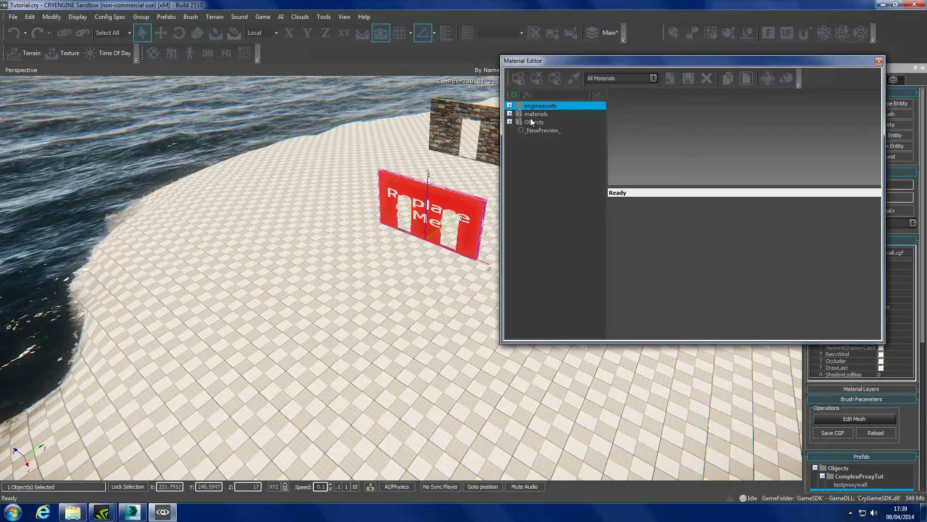
left_click(510, 122)
left_click(517, 171)
left_click(531, 180)
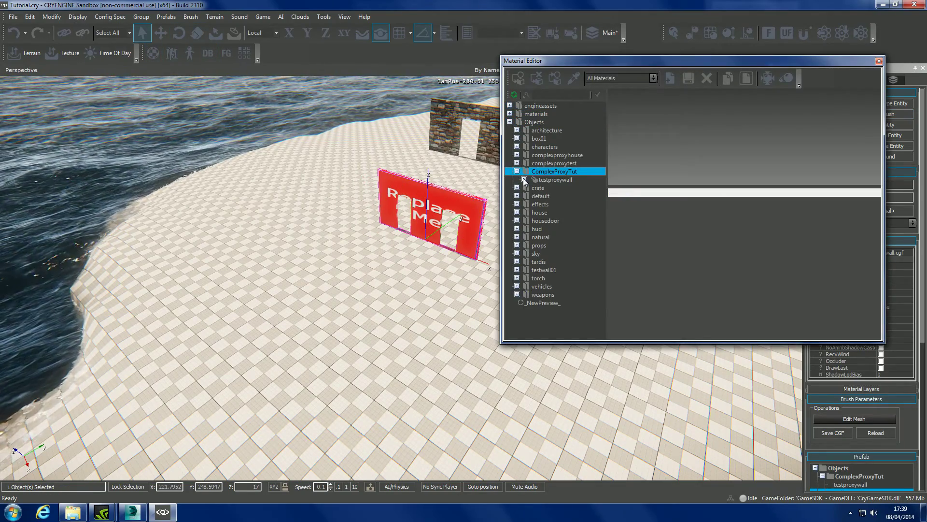
left_click(518, 79)
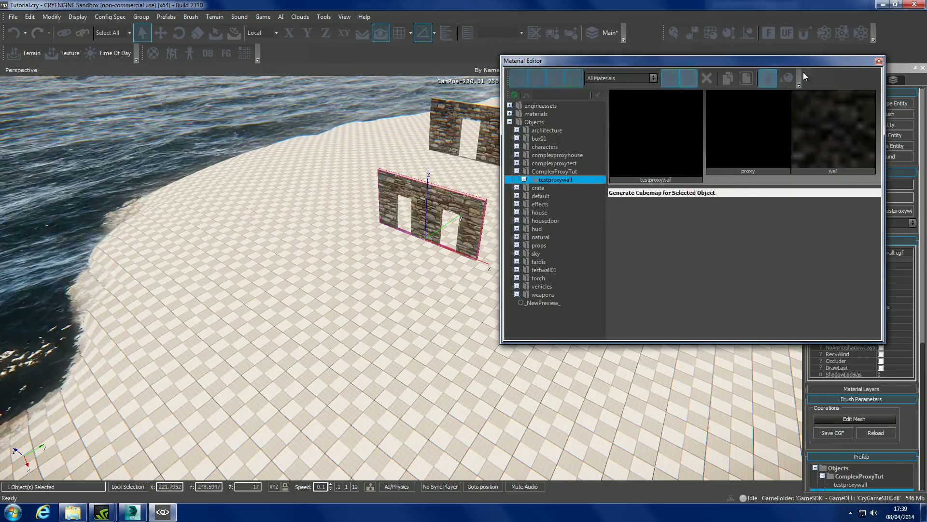
left_click(879, 61)
key("w")
right_click_drag(534, 174, 570, 146)
key("w")
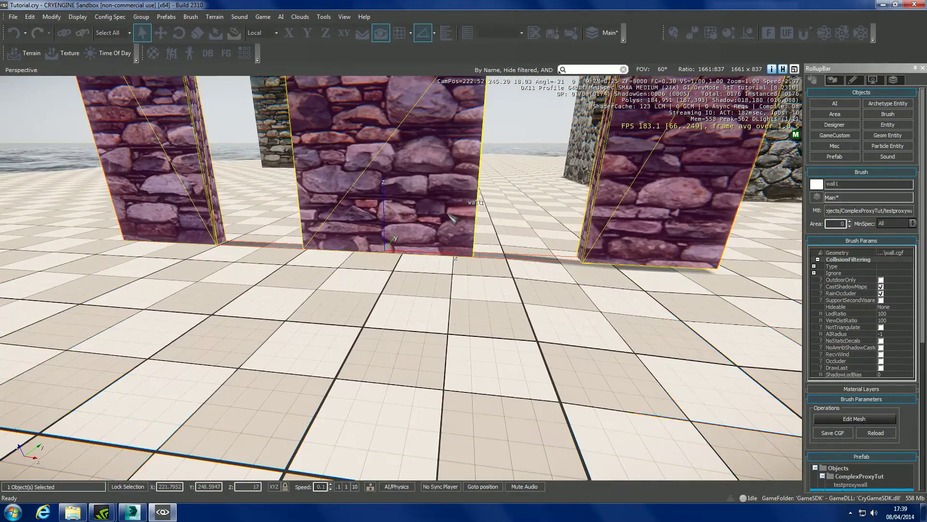
Step: Enter game mode with Ctrl+G and walk the player around the wall and through its doorways
key("ctrl+g")
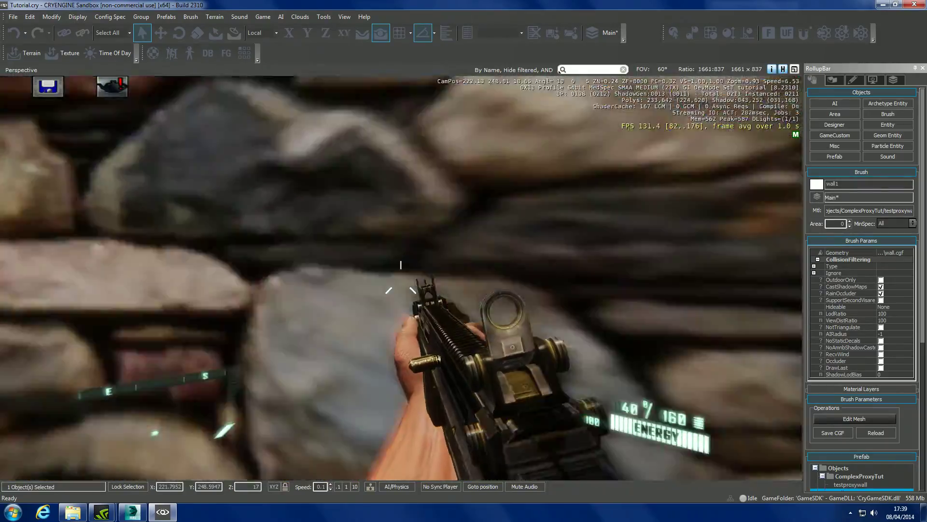
key("w")
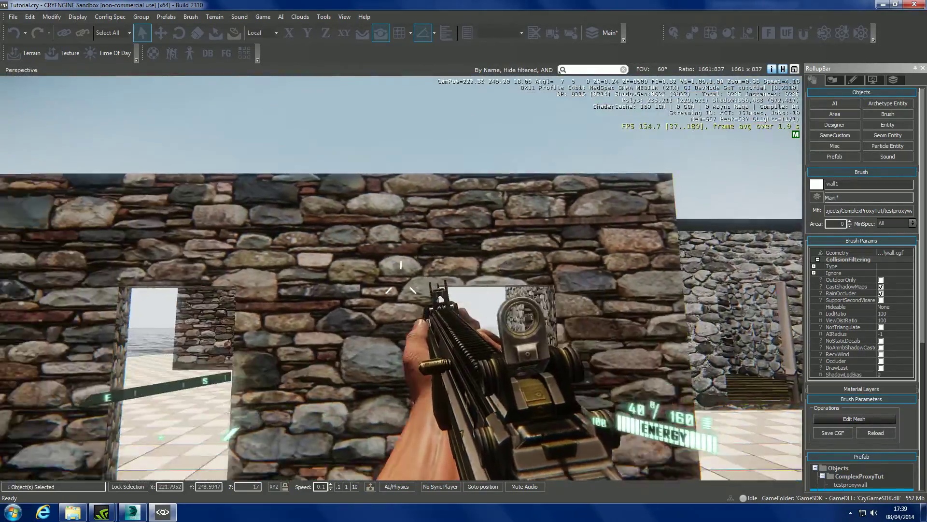
key("a")
key("s")
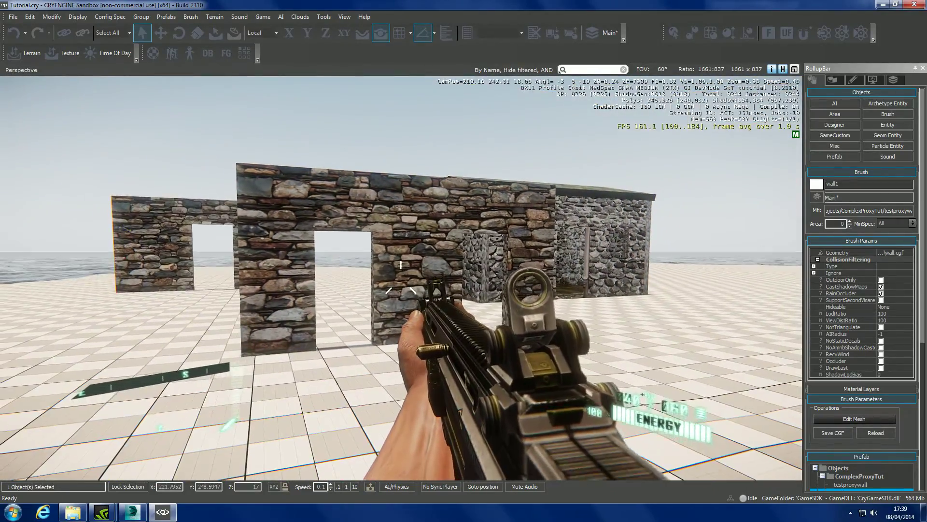
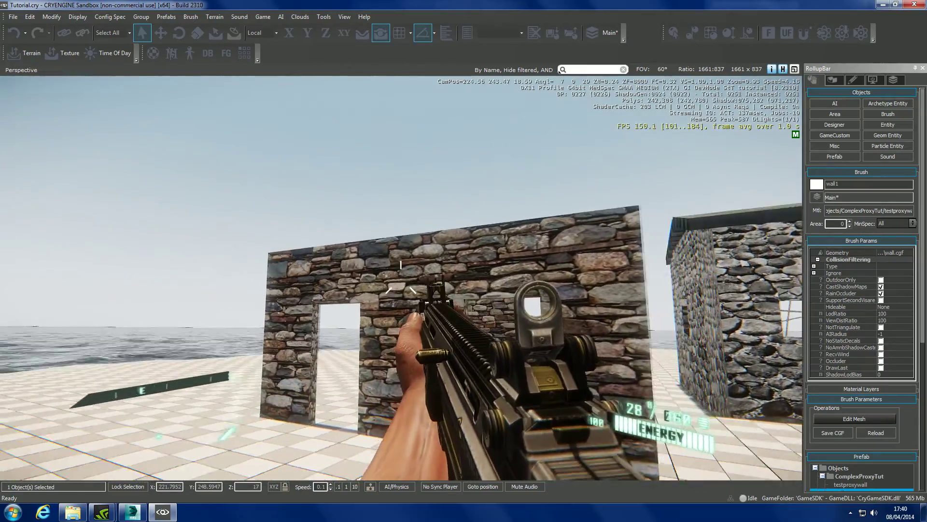
Step: Walk the player against the stone wall, around it and past its openings to test collision
key("a")
key("w")
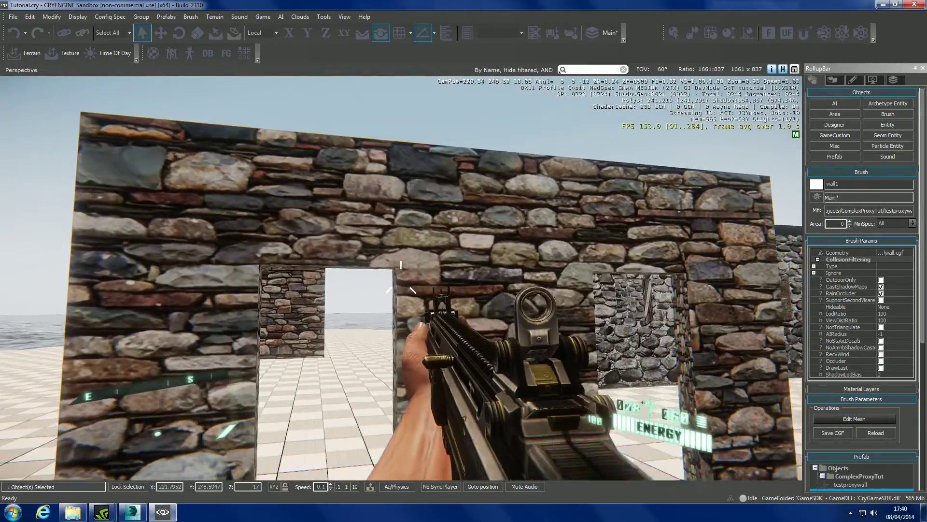
key("s")
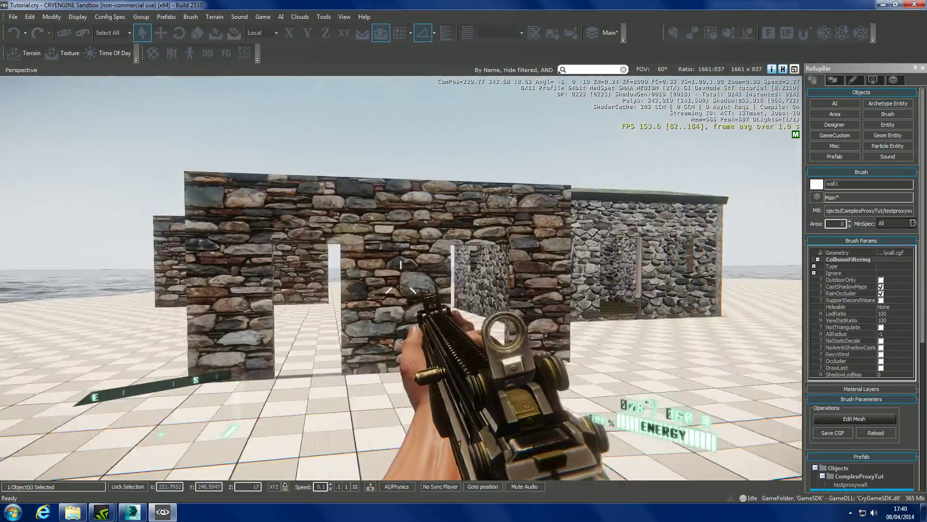
key("w")
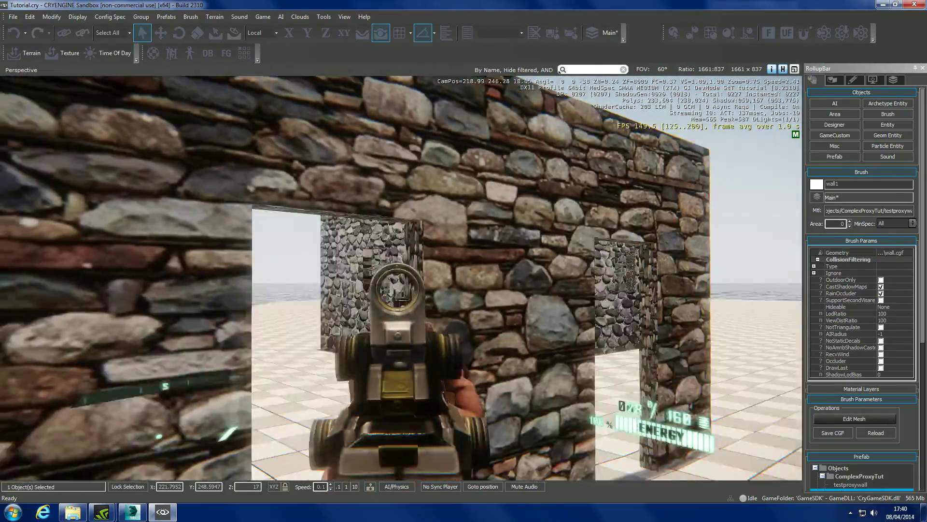
key("s")
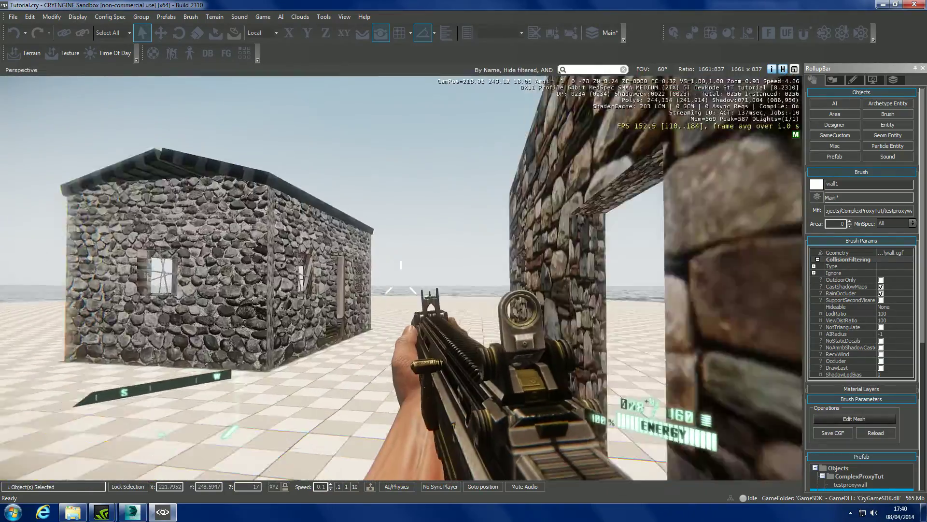
key("w")
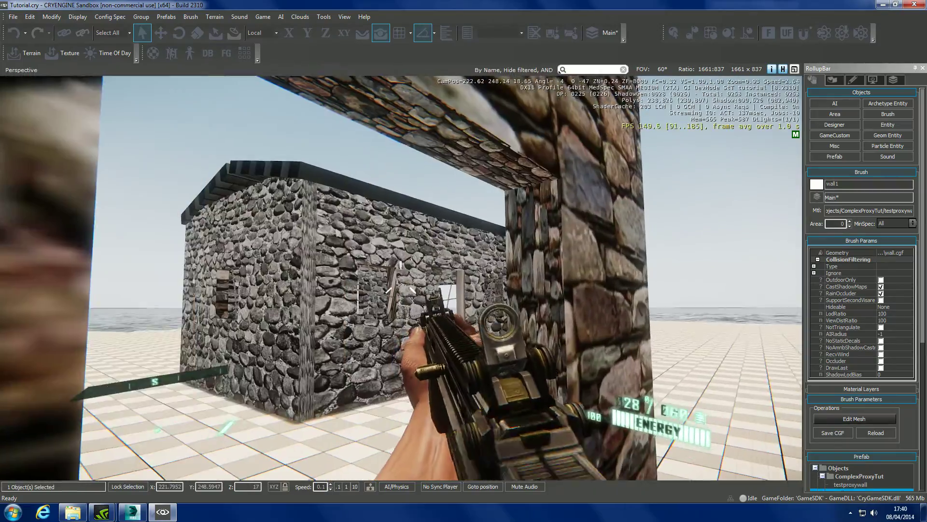
key("w")
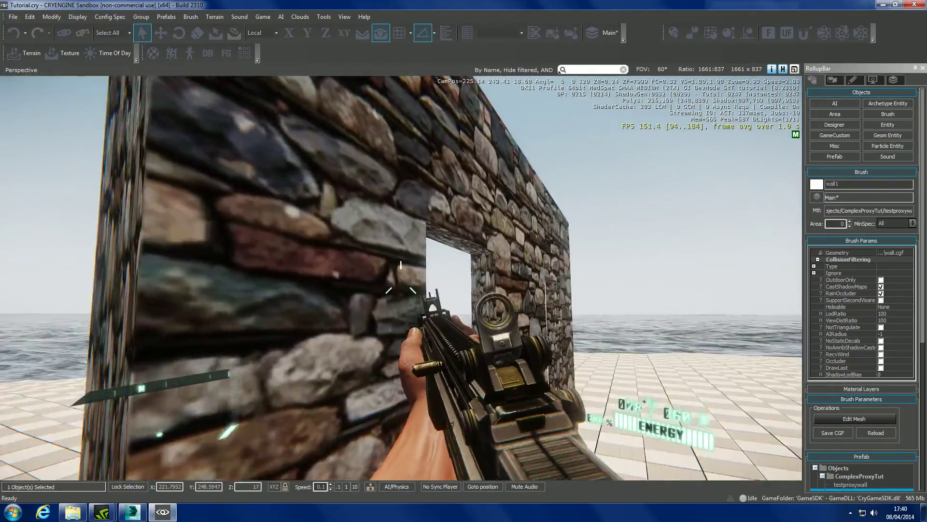
key("w")
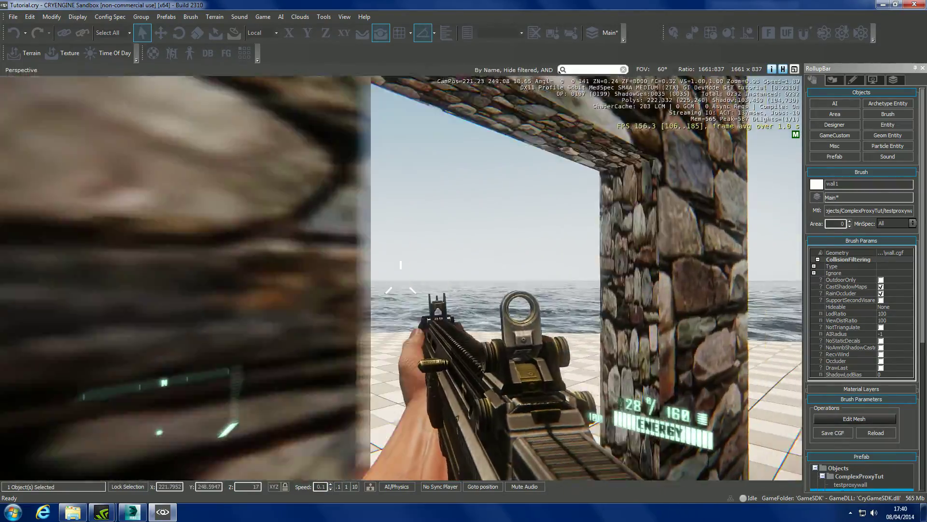
Step: Leave game mode, pull the editor camera back from the wall, and close CryENGINE Sandbox
key("Escape")
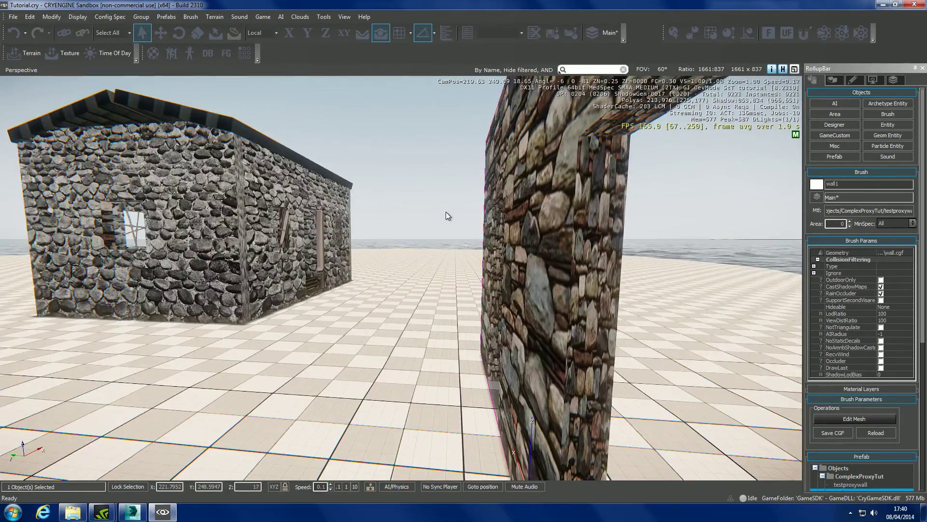
key("s")
right_click_drag(446, 212, 395, 262)
key("ctrl+s")
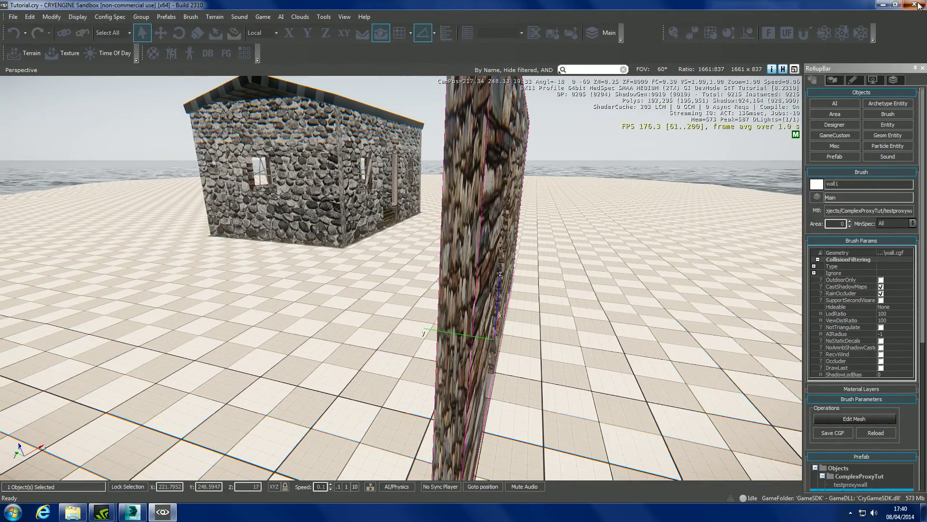
left_click(919, 6)
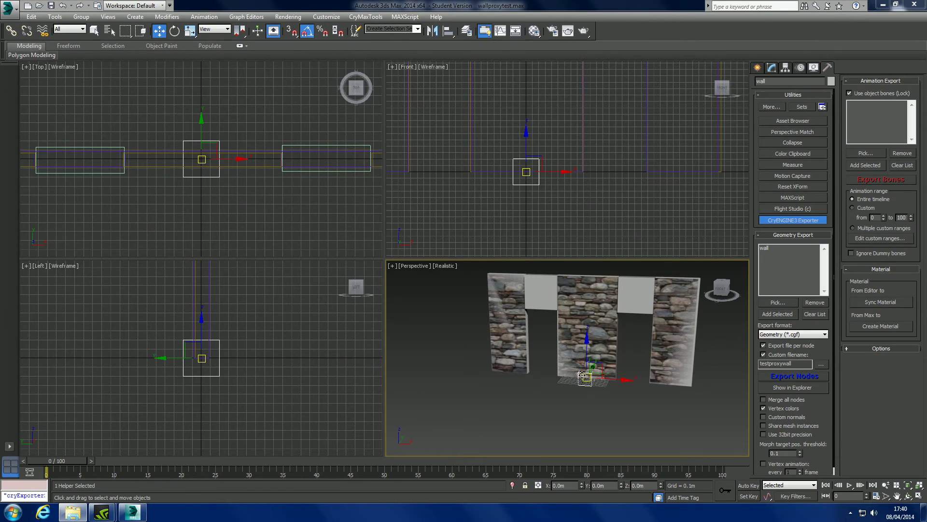
Step: Draw a new Standard Primitives box, Box001, beside the stone wall at wall height
middle_click_drag(684, 390, 609, 426, "alt")
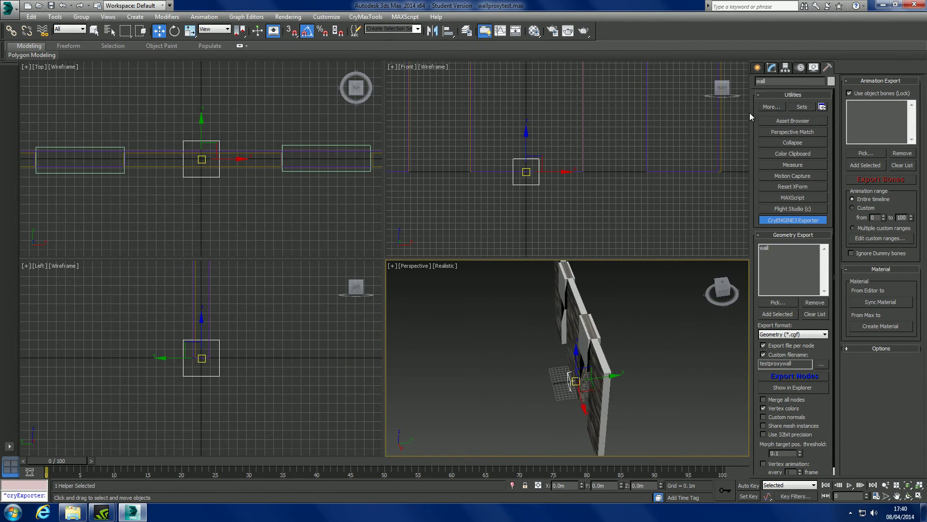
left_click(757, 67)
middle_click_drag(639, 281, 598, 277, "alt")
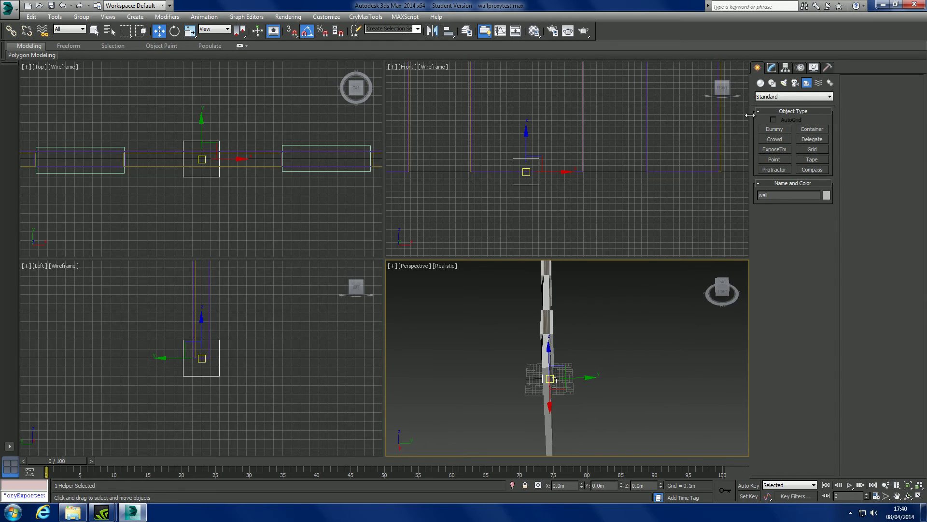
left_click(772, 99)
left_click(772, 105)
left_click(761, 83)
middle_click_drag(735, 112, 658, 234, "alt")
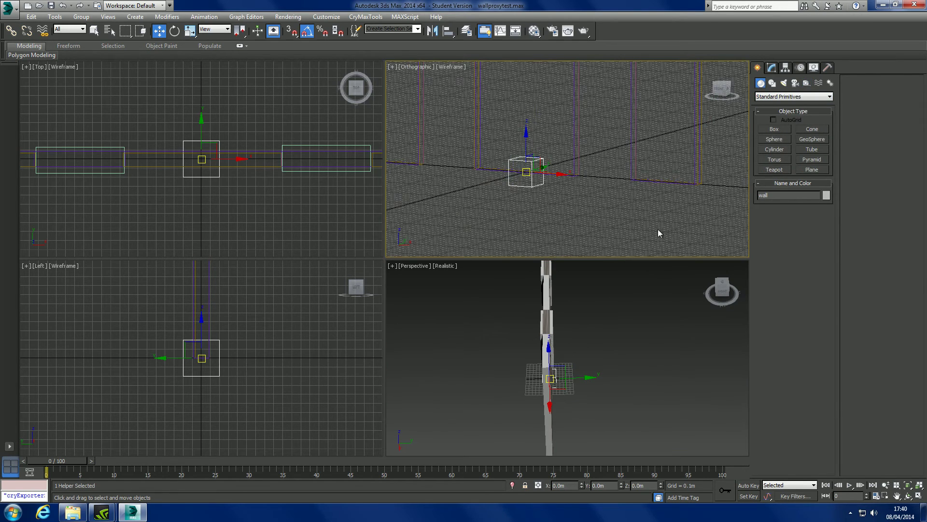
left_click(771, 127)
middle_click_drag(571, 352, 532, 383, "alt")
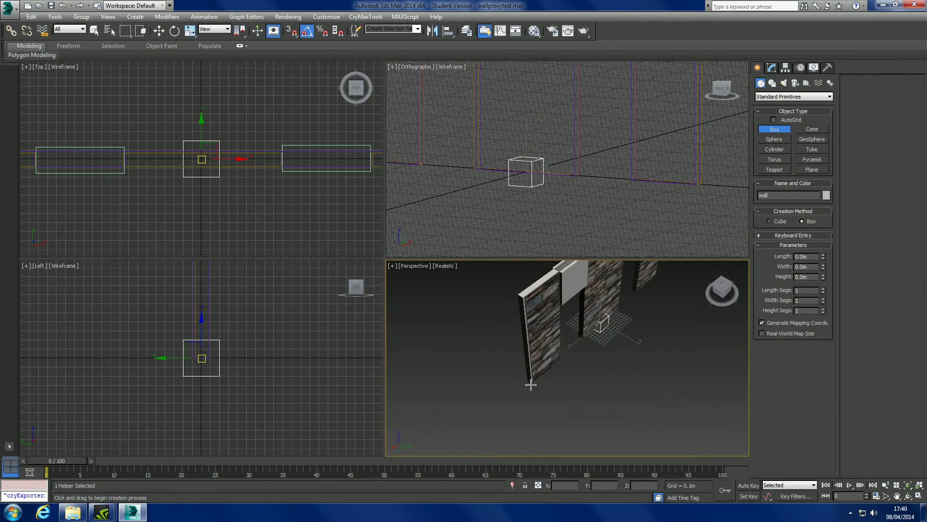
left_click_drag(531, 383, 681, 400)
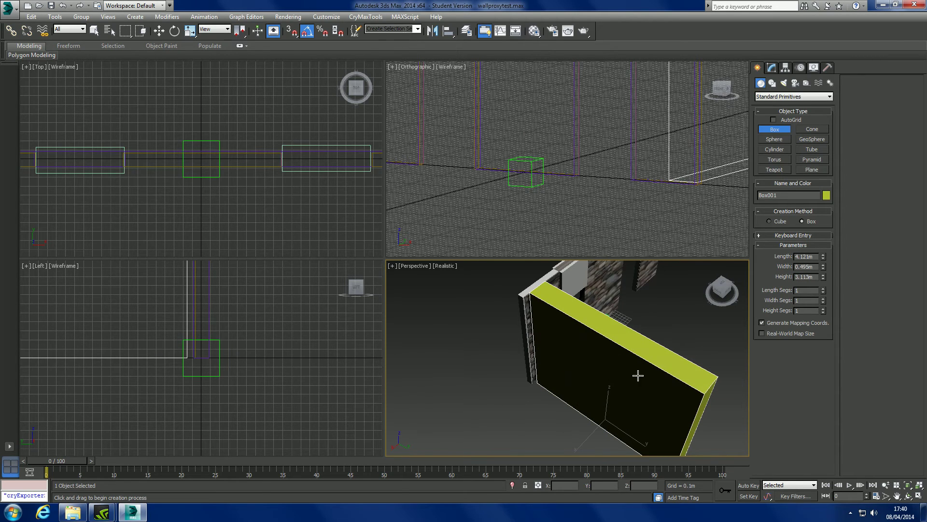
middle_click_drag(617, 371, 630, 342, "alt")
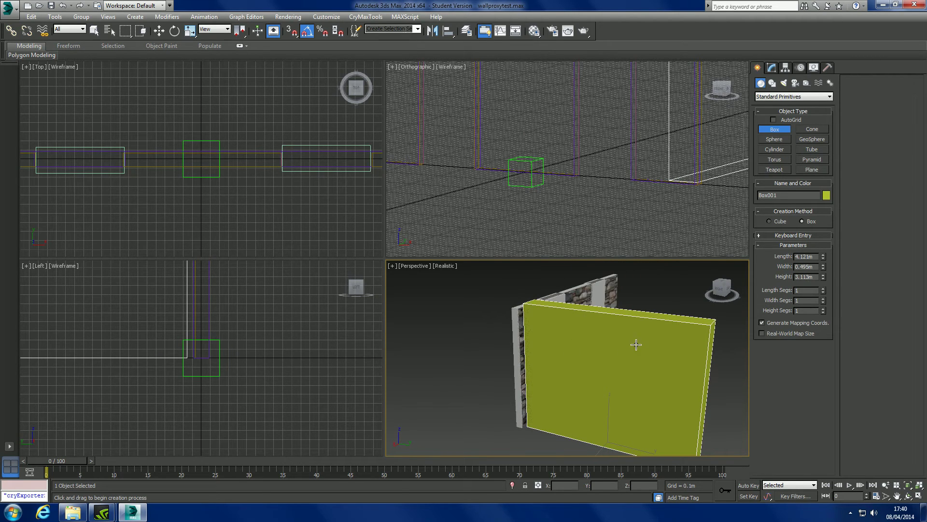
Step: Apply the stone multi/sub material to the new box in the Material Editor
left_click(534, 31)
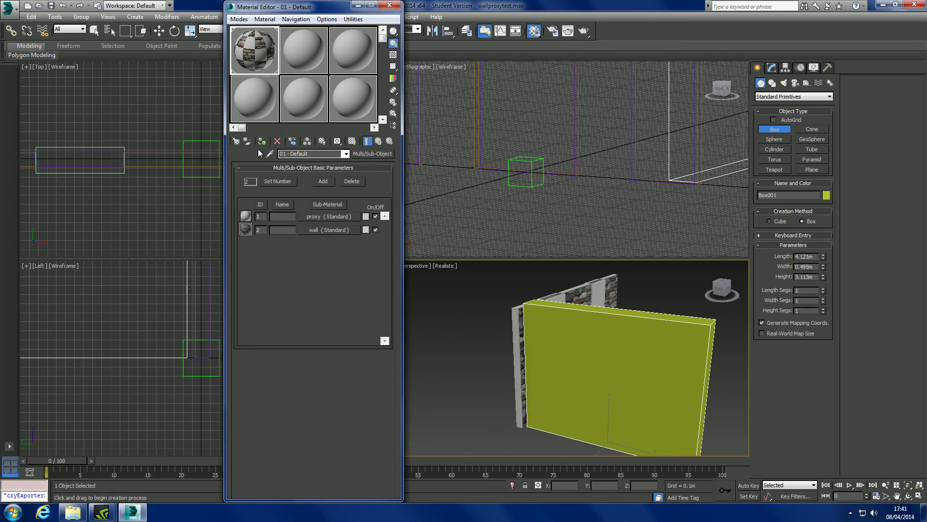
left_click(265, 142)
left_click(390, 5)
middle_click_drag(574, 208, 651, 252, "alt")
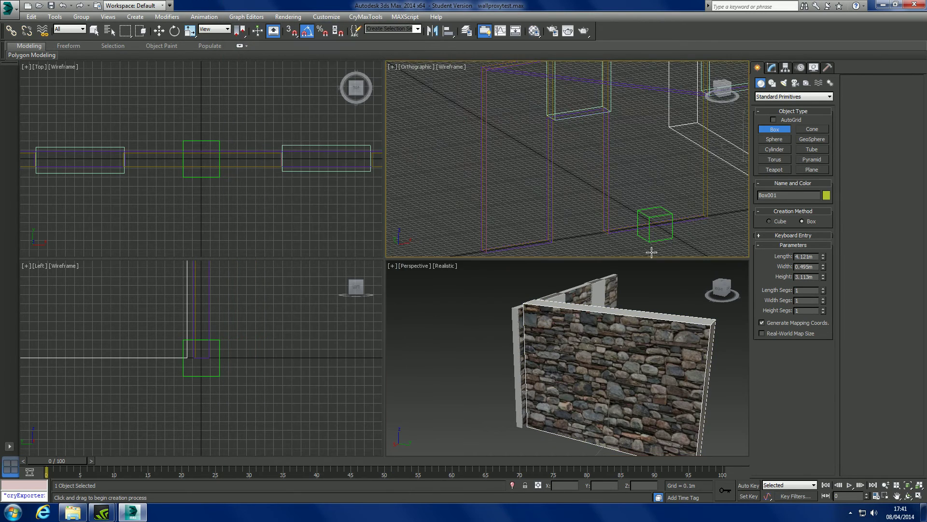
middle_click_drag(617, 278, 700, 275, "alt")
Step: Add an Edit Poly modifier to Box001
left_click(772, 68)
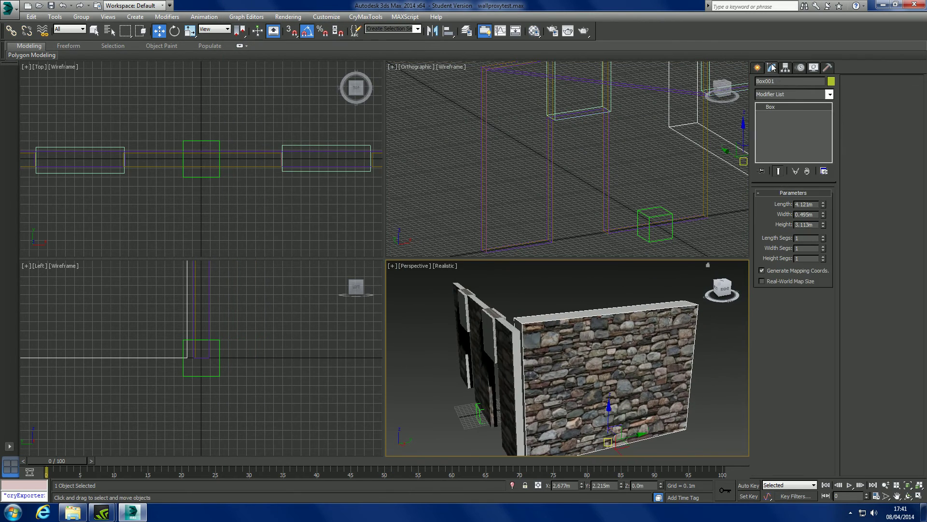
left_click(817, 89)
scroll(816, 145, "down", 5)
left_click(796, 124)
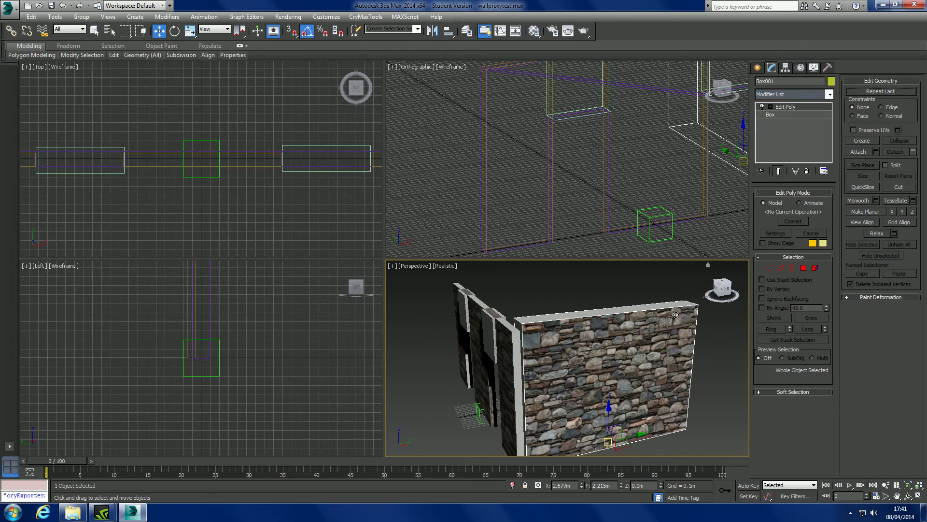
middle_click_drag(675, 315, 741, 306, "alt")
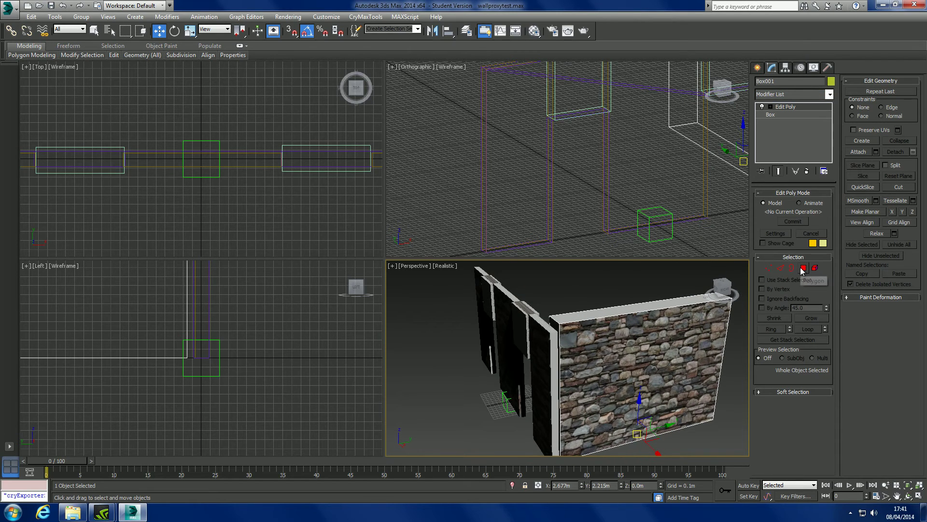
Step: Select all six polygons of Box001, set their material ID to 2, then deselect
left_click(801, 268)
middle_click_drag(623, 290, 428, 303)
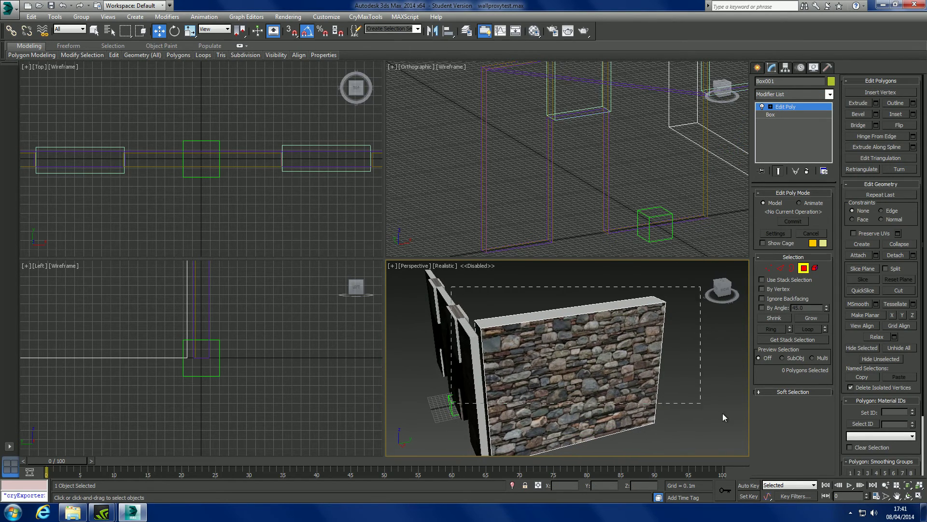
left_click(863, 423)
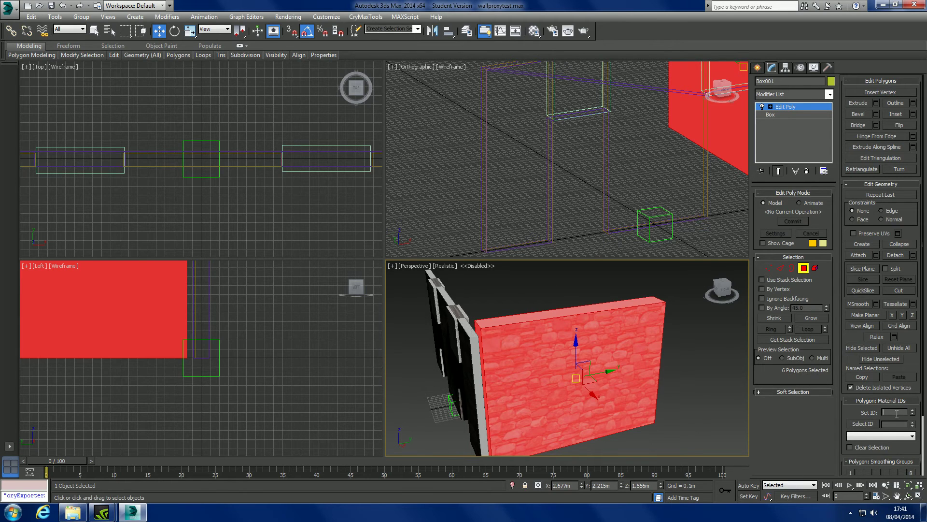
type("2")
key("Return")
middle_click_drag(699, 375, 674, 372, "alt")
left_click(675, 372)
left_click(757, 68)
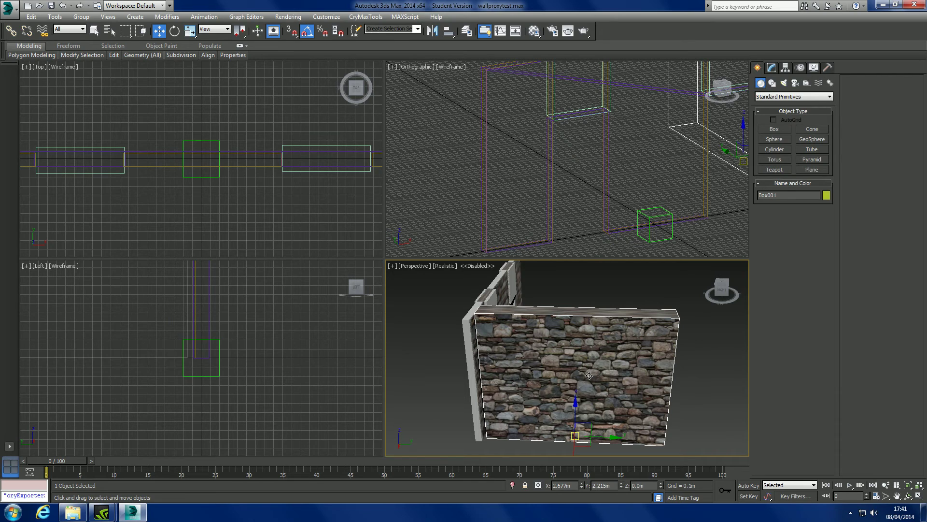
Step: Clone the wall box as a copy and name it $physical_proxy_06
key("ctrl+v")
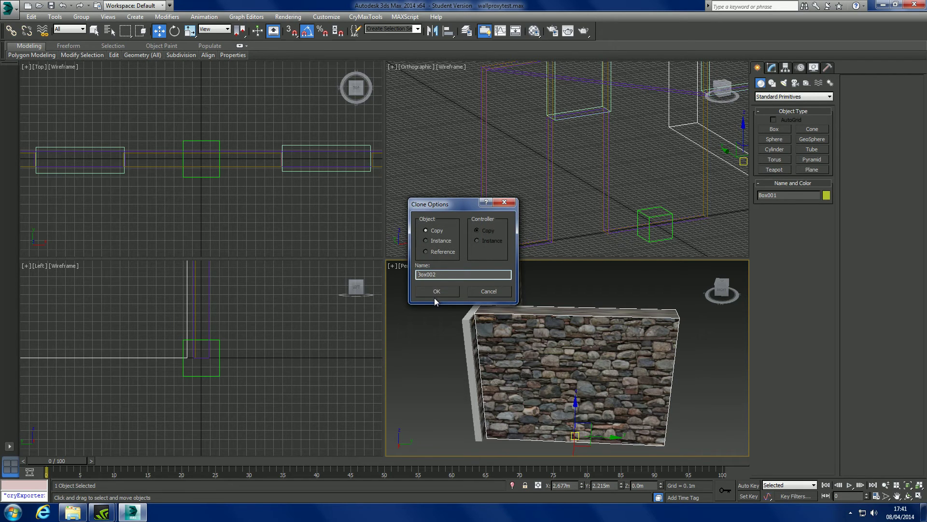
left_click(435, 293)
left_click(782, 67)
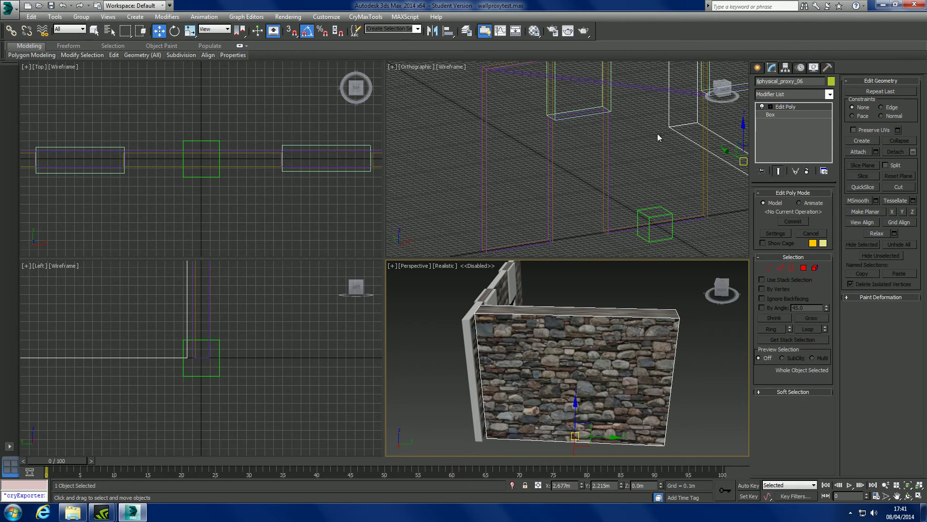
middle_click_drag(590, 270, 622, 247, "alt")
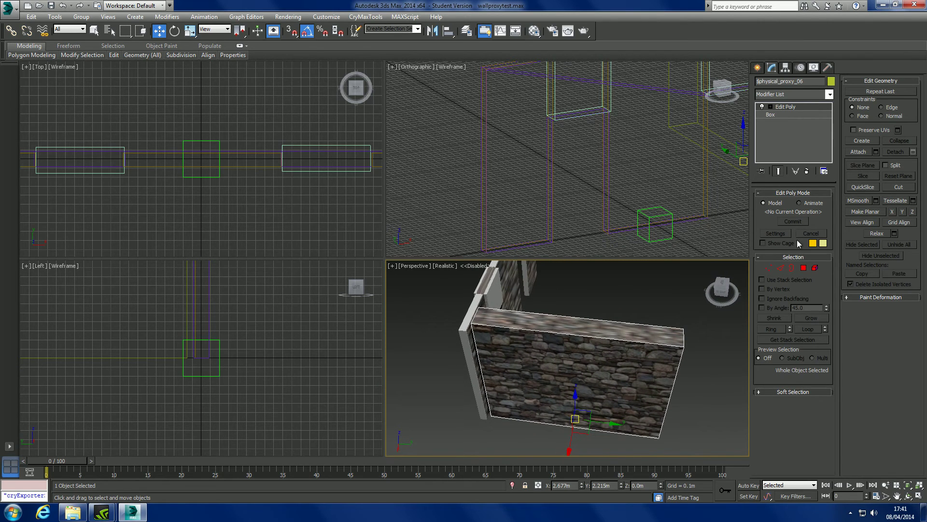
Step: Select all polygons of the copy to set its face material ID, then deselect
left_click(804, 267)
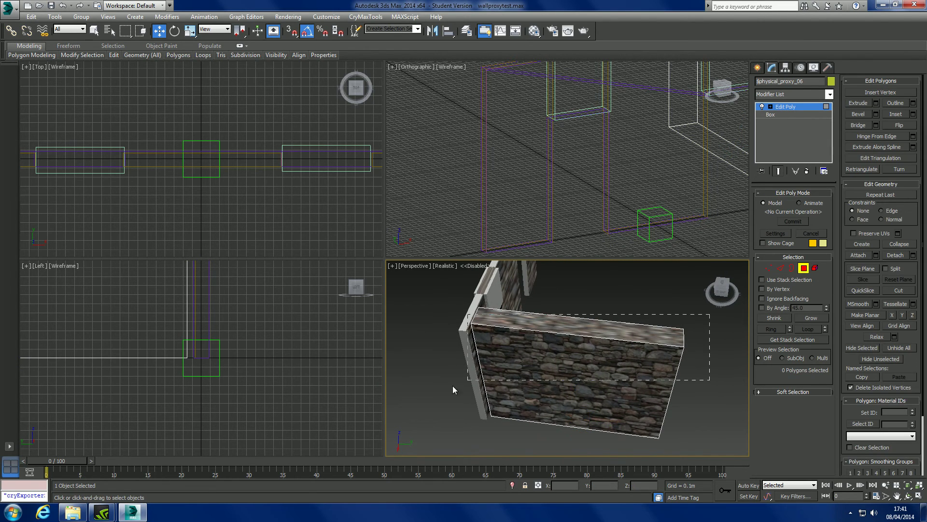
key("ctrl+a")
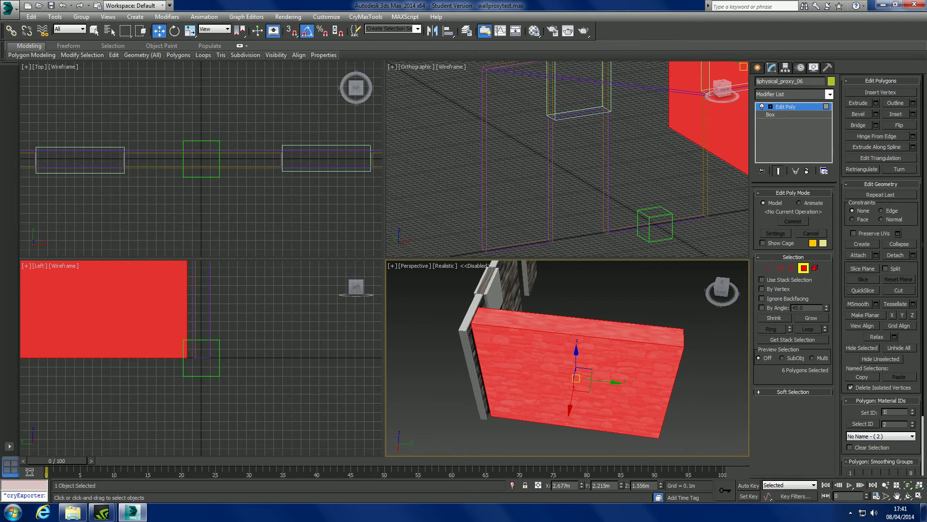
middle_click_drag(684, 396, 728, 356, "alt")
left_click(674, 391)
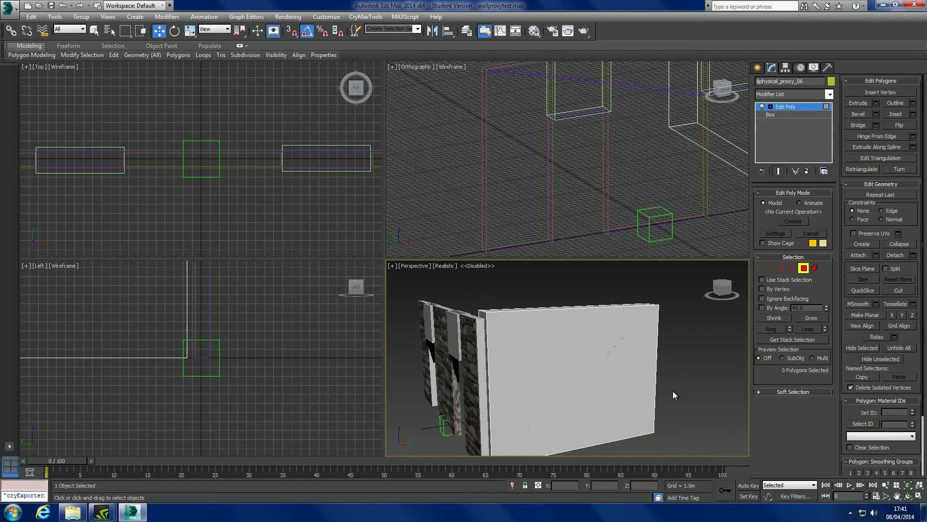
Step: Give $physical_proxy_06 the user-defined property 'box' in Object Properties
middle_click_drag(674, 391, 459, 286, "alt")
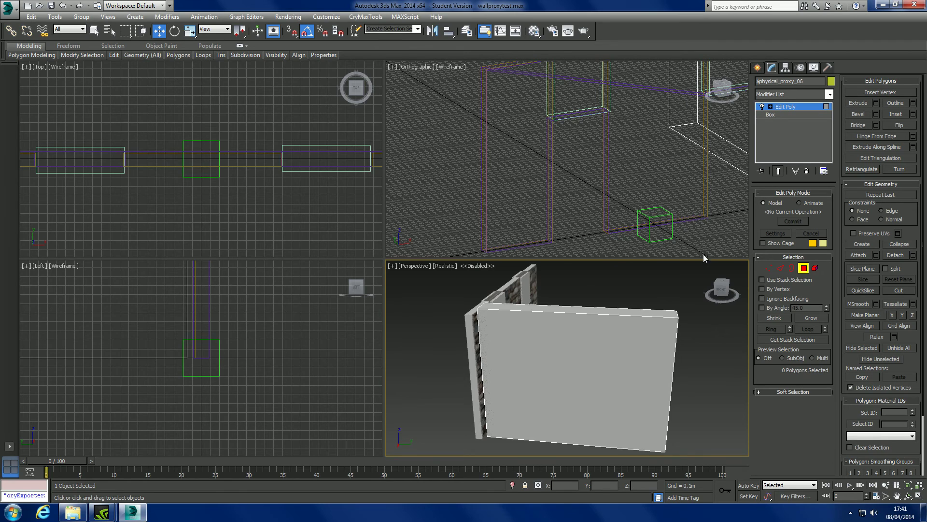
right_click(572, 362)
left_click(611, 426)
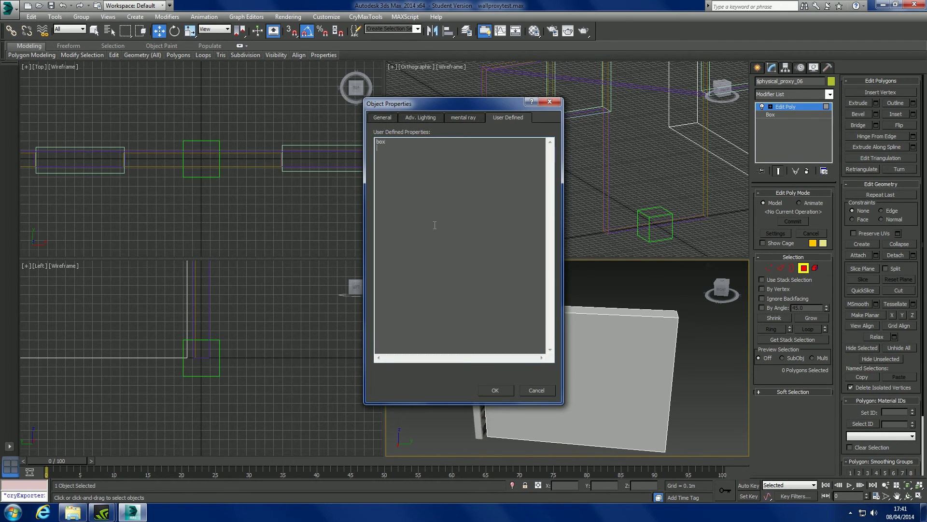
left_click(495, 390)
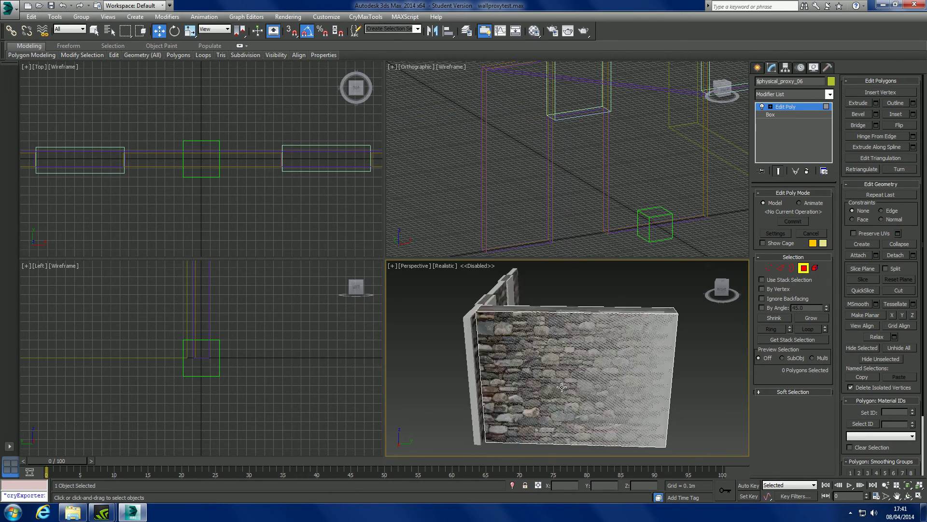
middle_click_drag(496, 390, 496, 340, "alt")
Step: In Saved Schematic View 1, connect $physical_proxy_06 as a child of wall_rendermesh, then close it
left_click(244, 18)
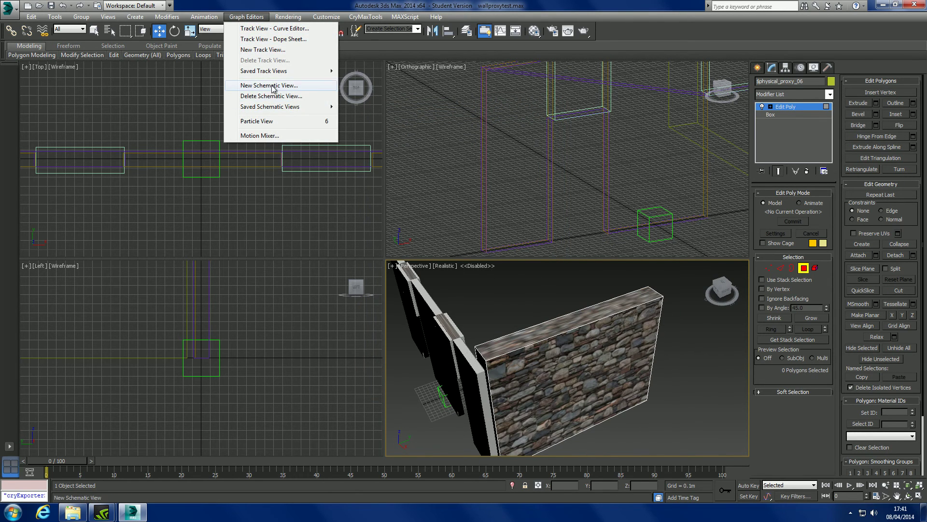
mouse_move(319, 106)
left_click(367, 107)
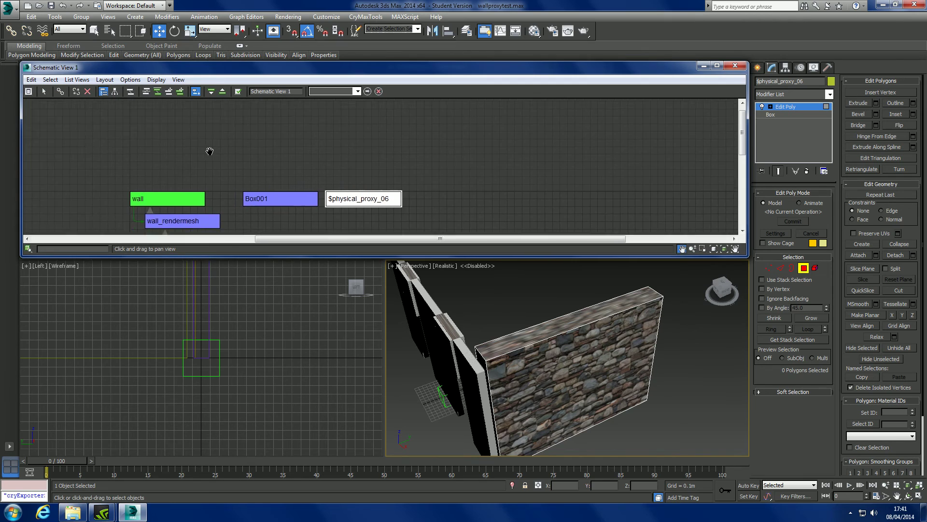
scroll(292, 136, "down", 5)
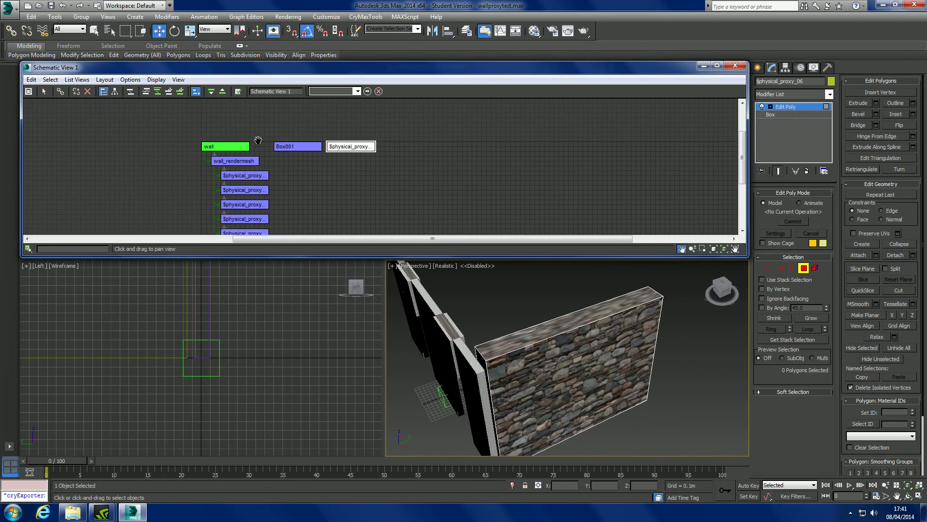
middle_click_drag(291, 136, 305, 133)
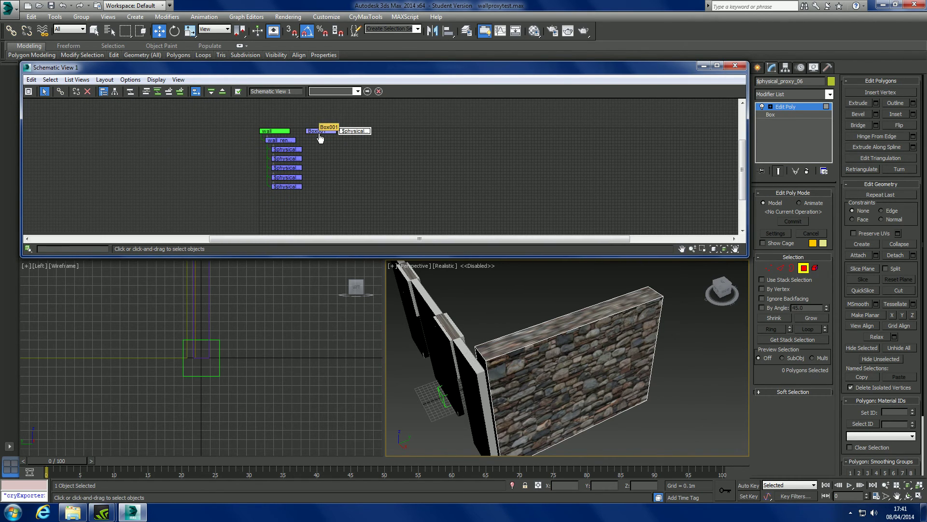
left_click(319, 131)
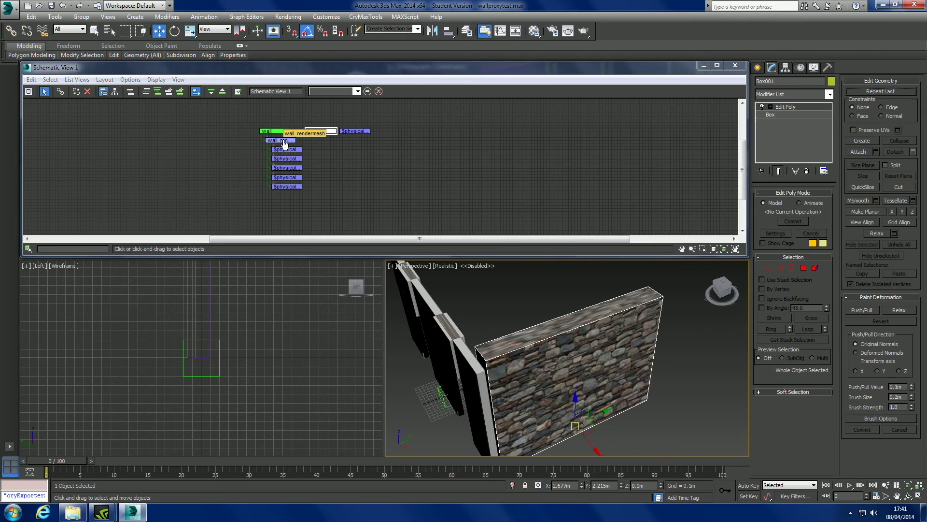
left_click(354, 132)
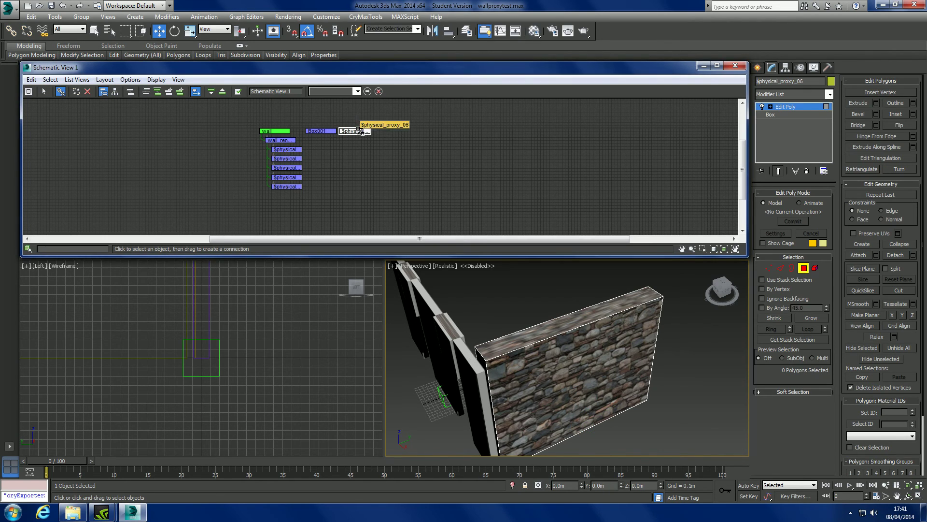
left_click_drag(287, 142, 286, 141)
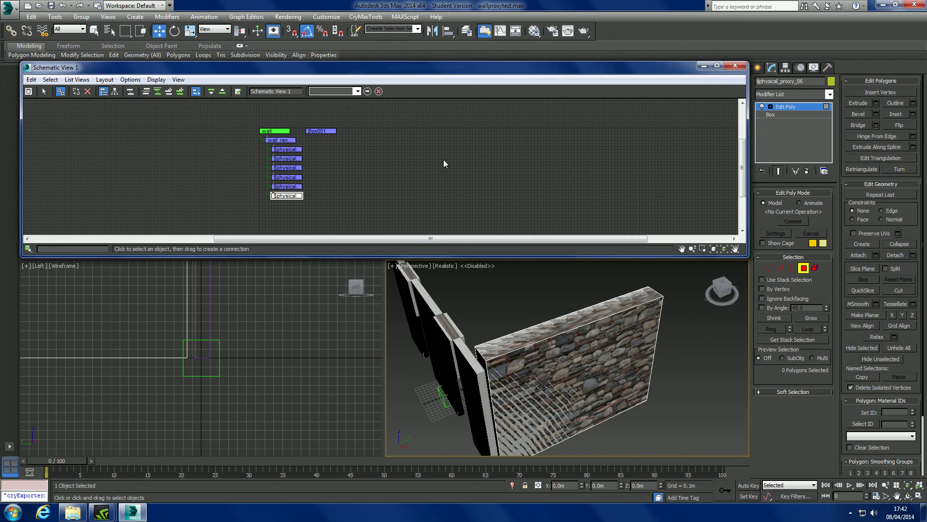
left_click(735, 65)
middle_click_drag(434, 309, 533, 368, "alt")
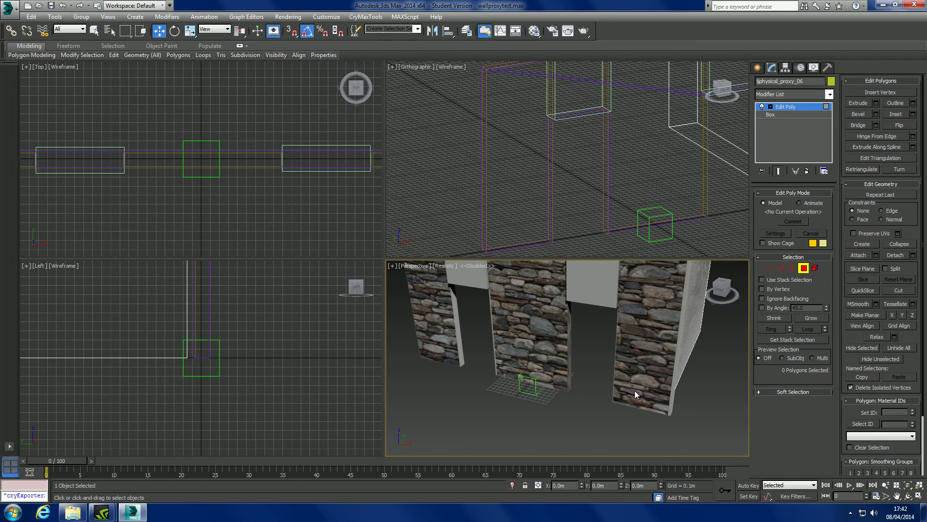
middle_click_drag(636, 394, 561, 371, "alt")
middle_click_drag(597, 325, 644, 370, "alt")
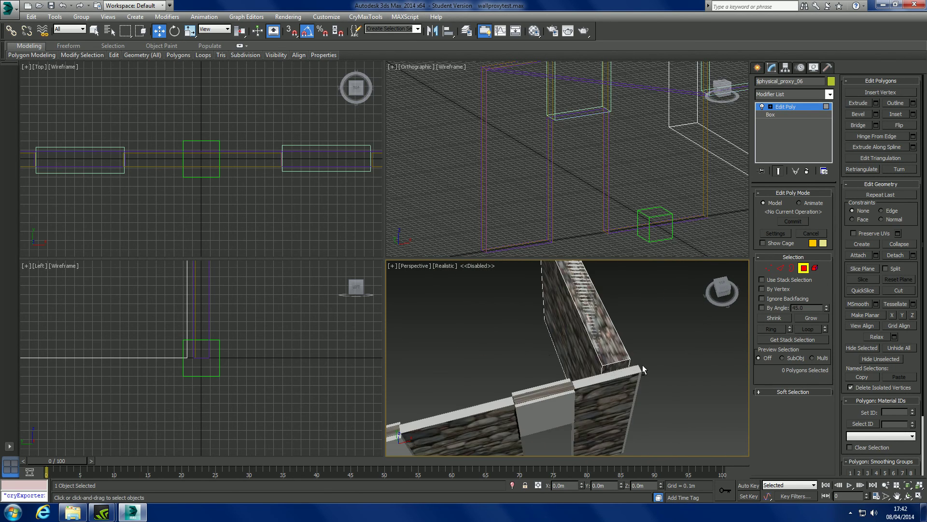
scroll(552, 361, "down", 6)
middle_click_drag(548, 335, 511, 332, "alt")
scroll(511, 335, "up", 3)
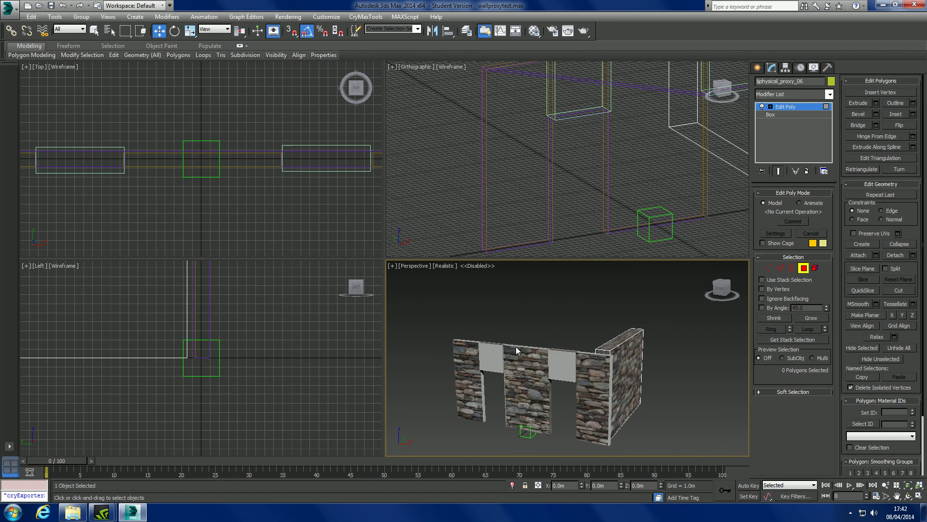
middle_click_drag(581, 328, 500, 326)
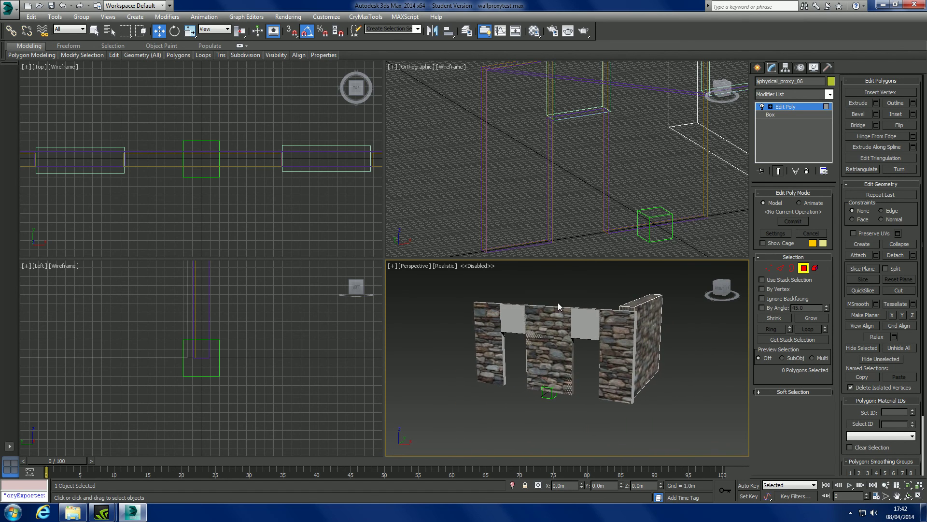
middle_click_drag(558, 304, 584, 320, "alt")
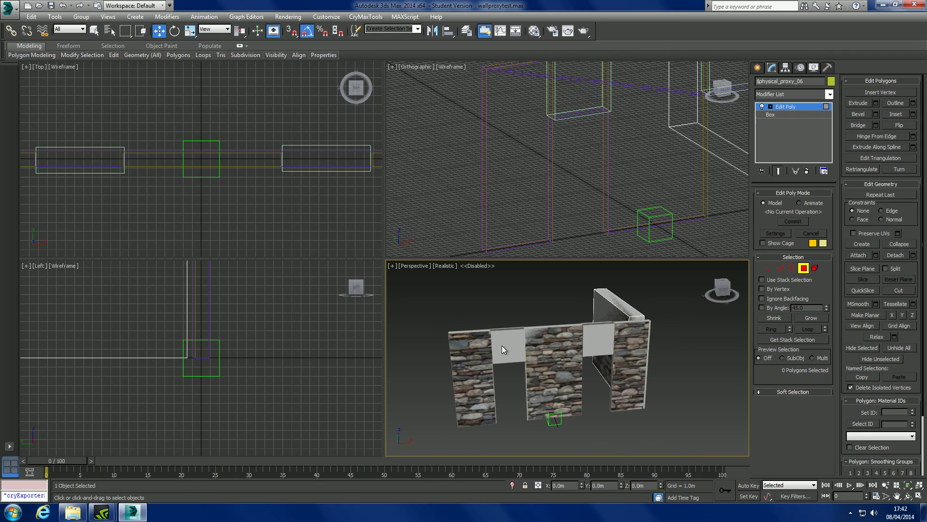